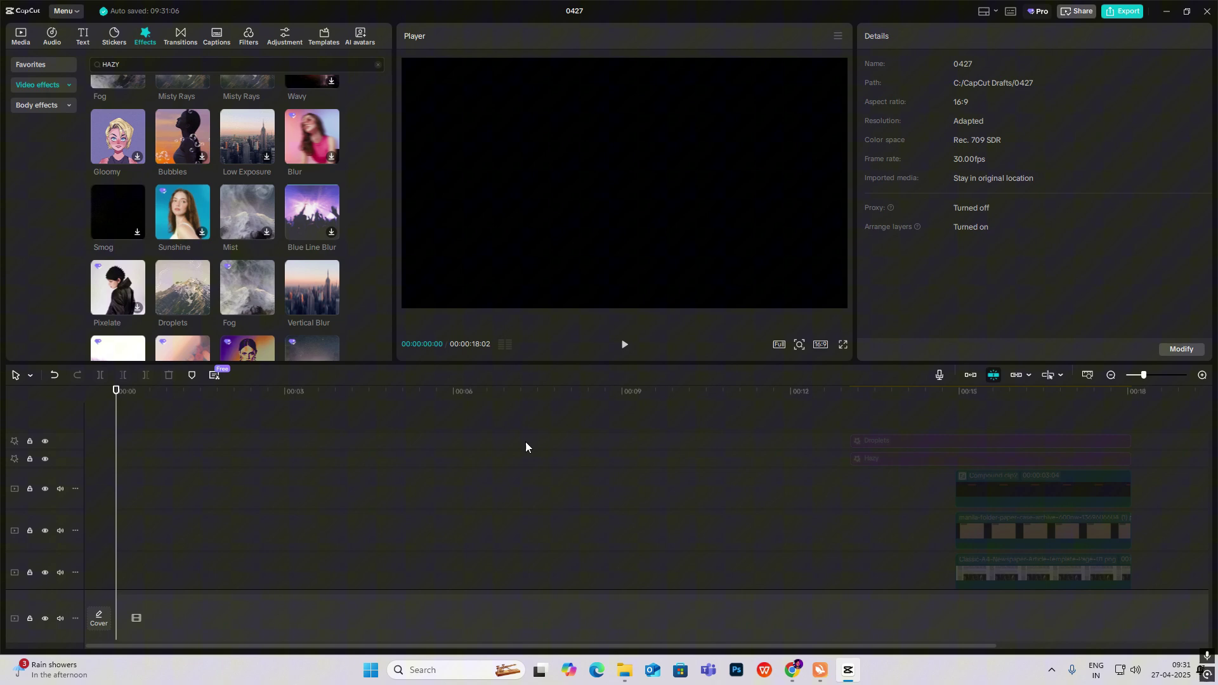
Add a Default text clip at the start, replace it with a solid square symbol, and enlarge it to fill the frame.
click(83, 42)
drag(118, 101, 119, 457)
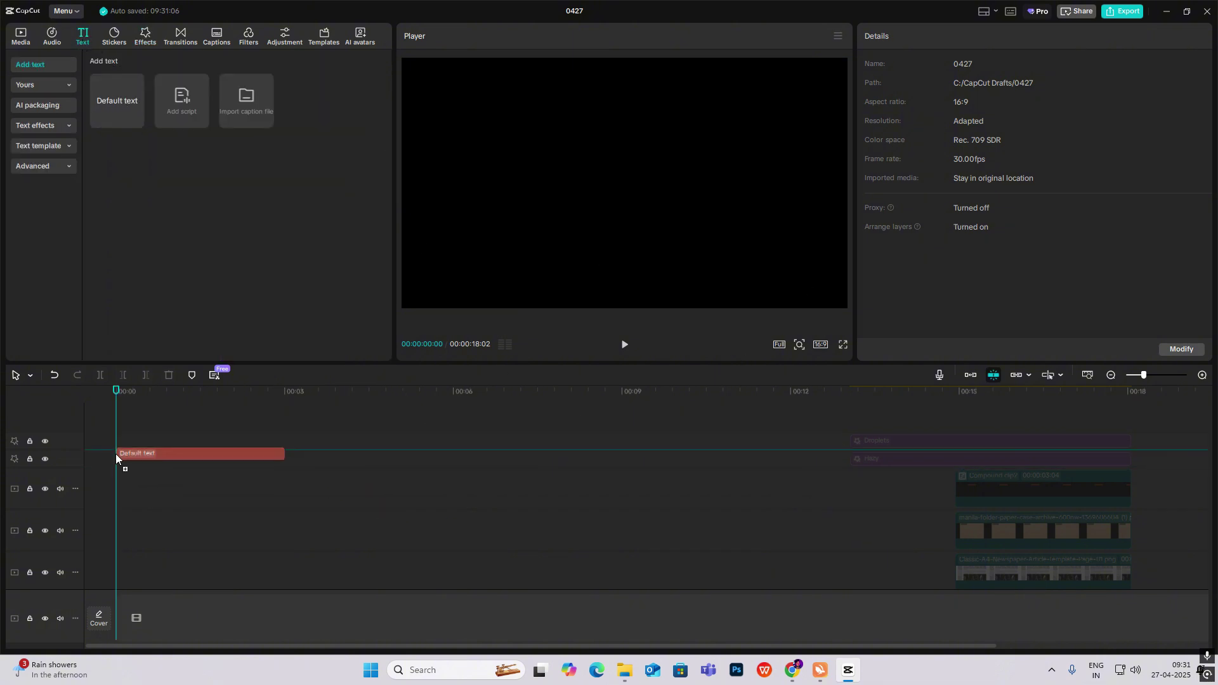
scroll(300, 434, down, 2)
click(969, 115)
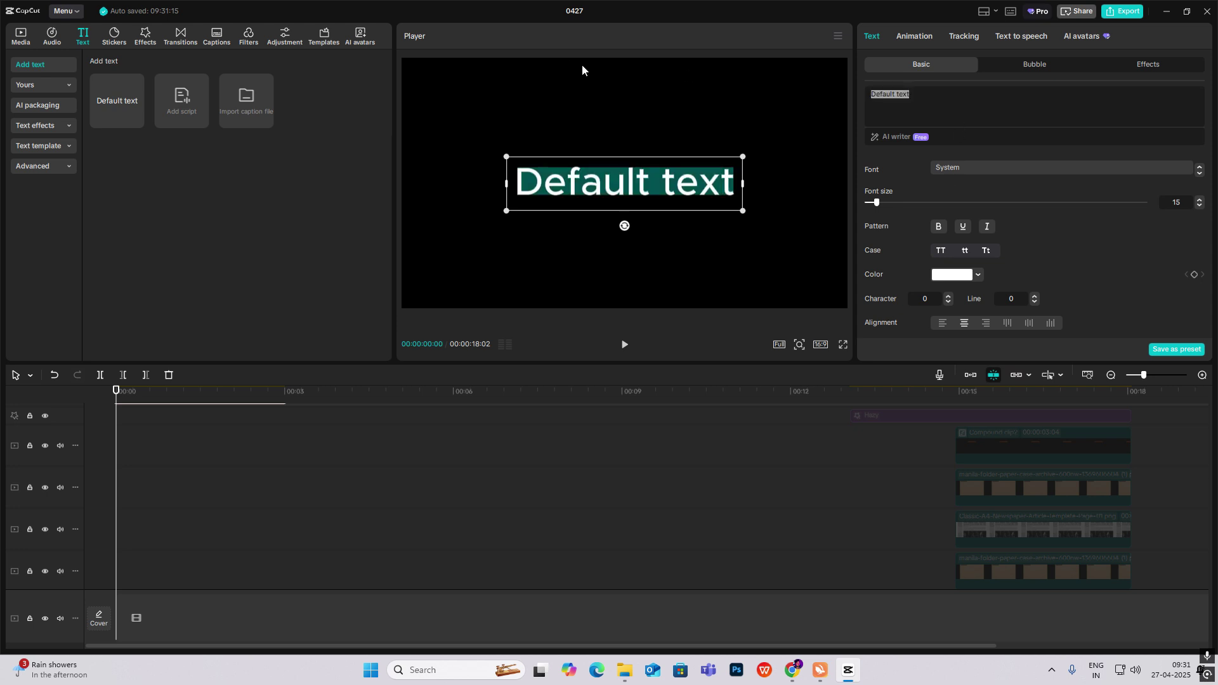
key(super+period)
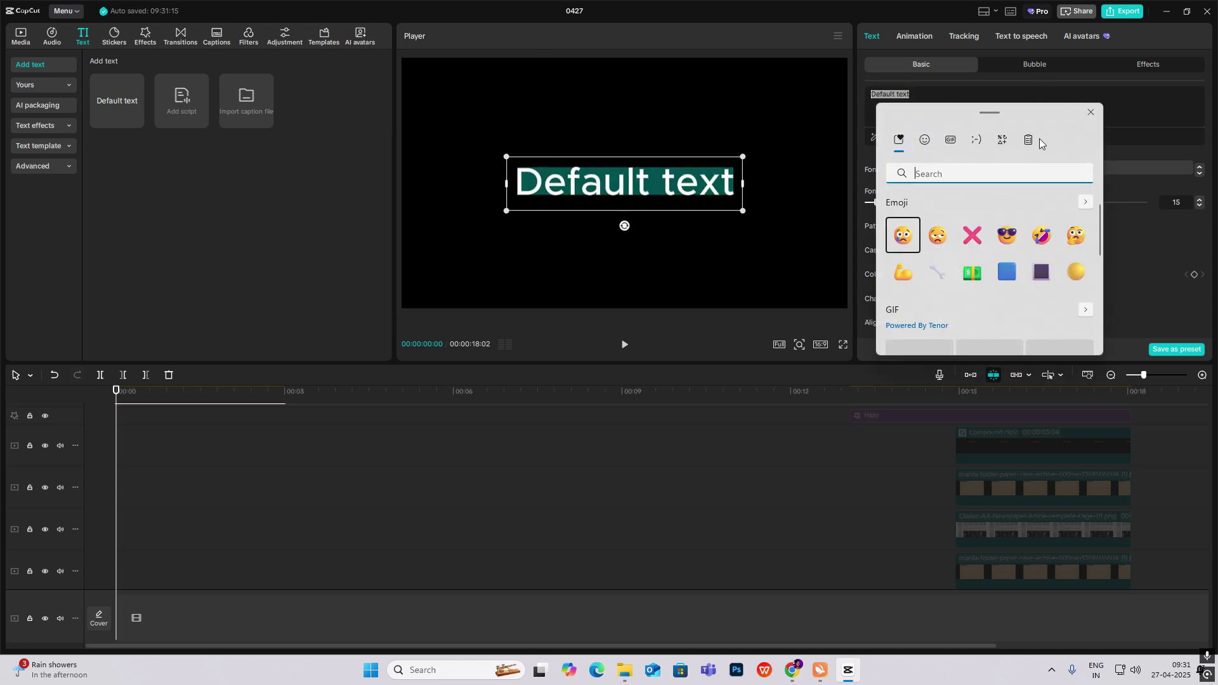
click(1003, 141)
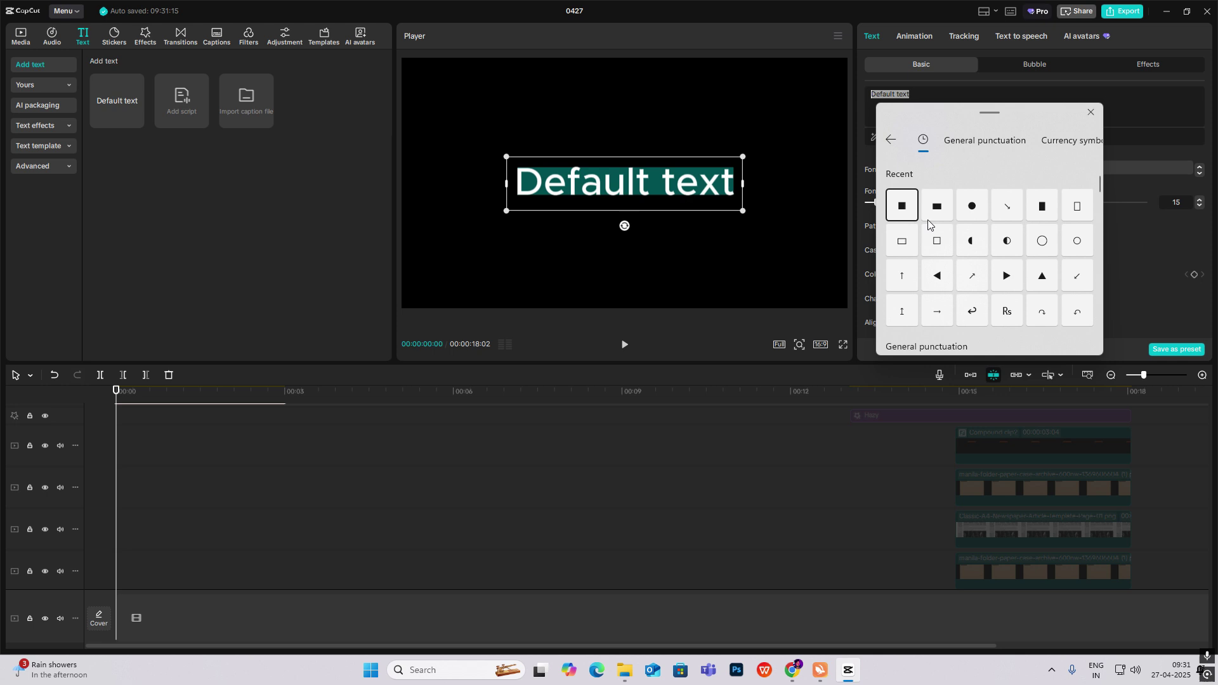
click(902, 205)
click(1091, 112)
drag(878, 203, 1094, 203)
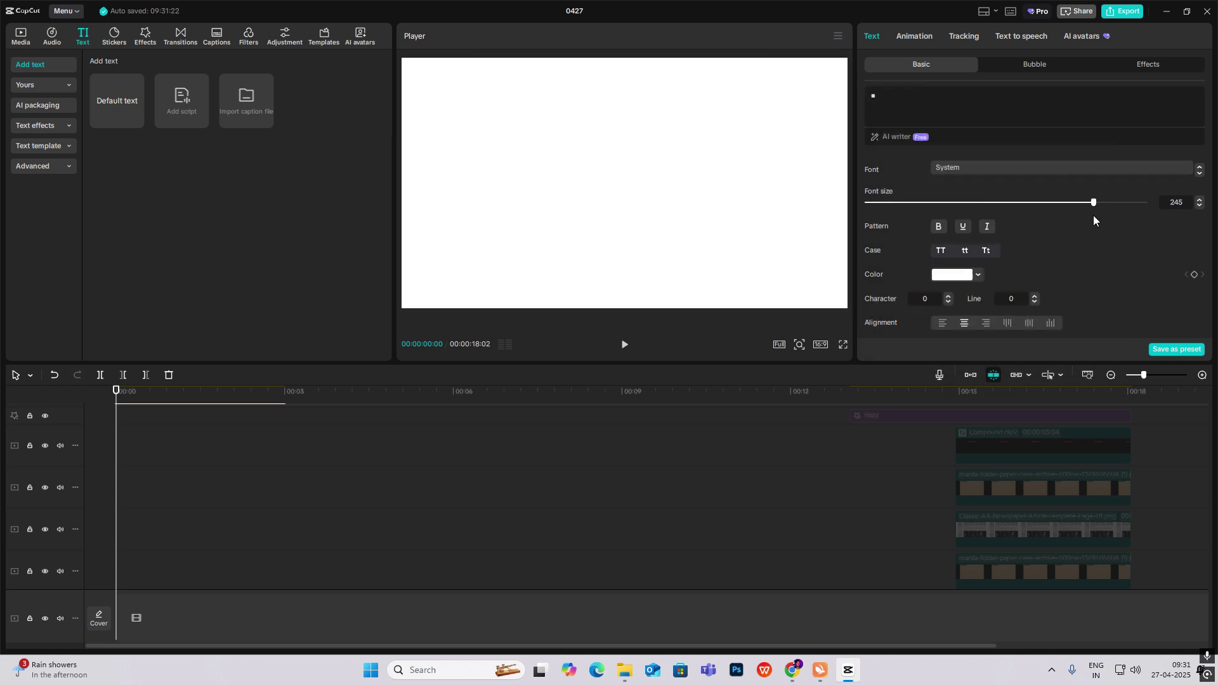
scroll(933, 216, down, 2)
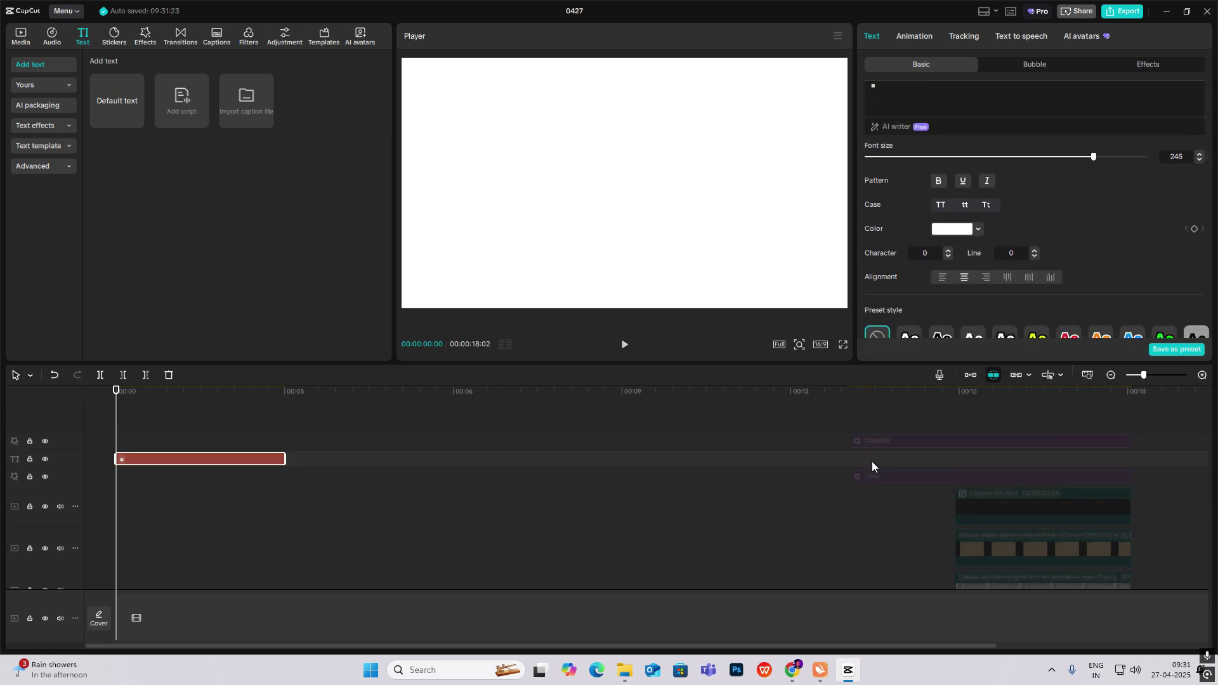
scroll(872, 462, up, 2)
Move the other text clips to the timeline start, placing one on a new top track.
click(885, 551)
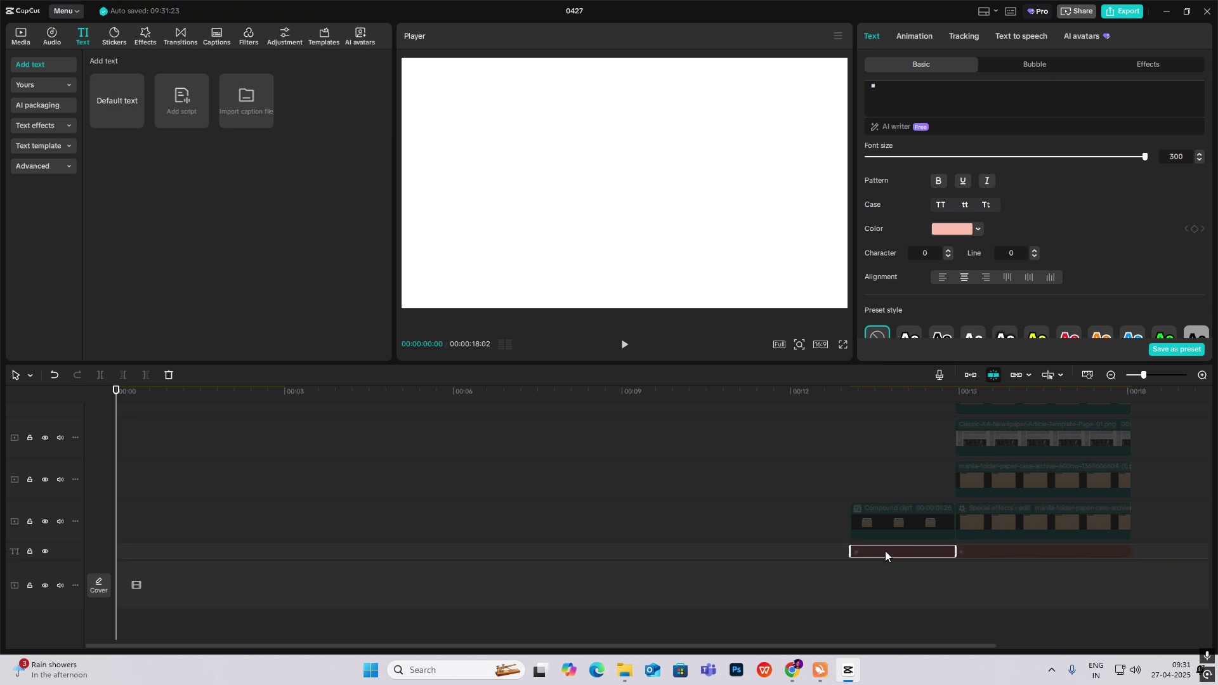
drag(886, 552, 174, 455)
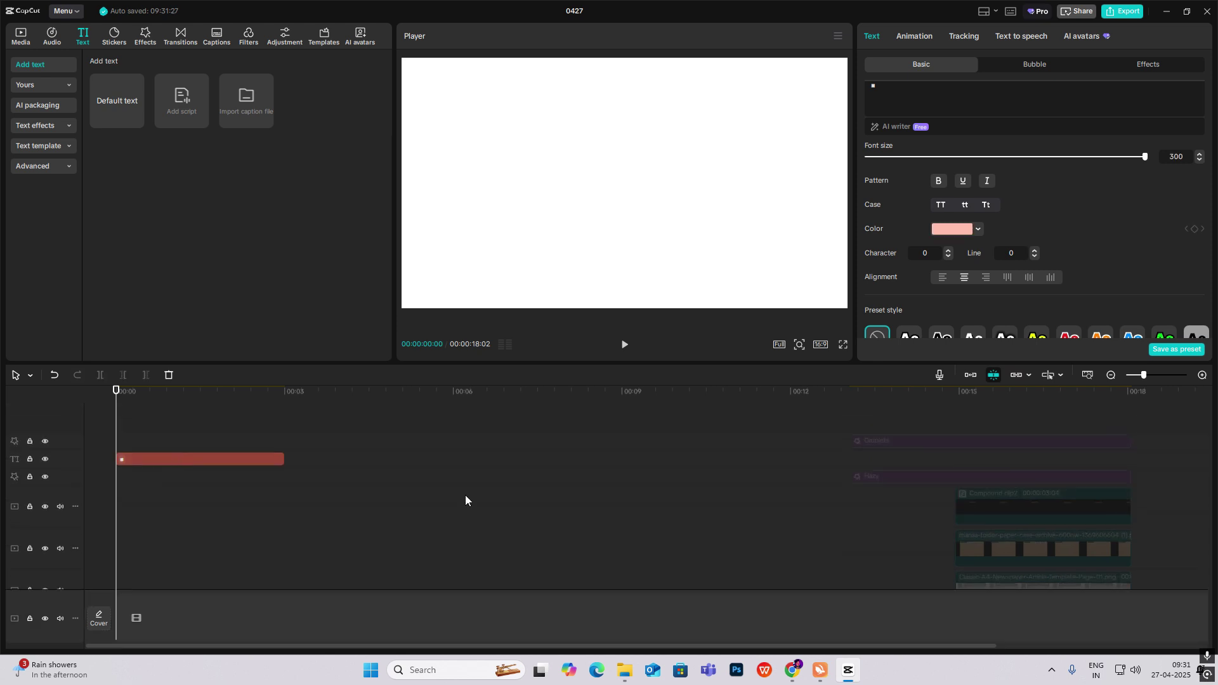
drag(951, 591, 173, 543)
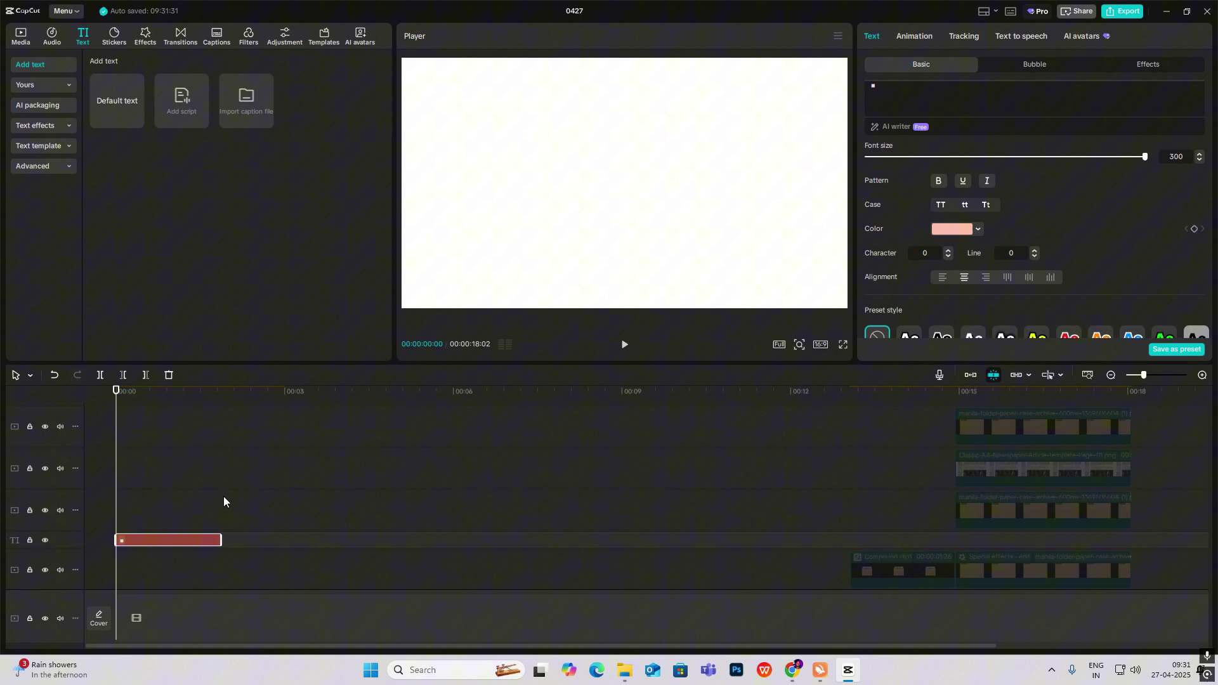
scroll(224, 496, down, 2)
scroll(178, 510, up, 2)
scroll(204, 444, down, 1)
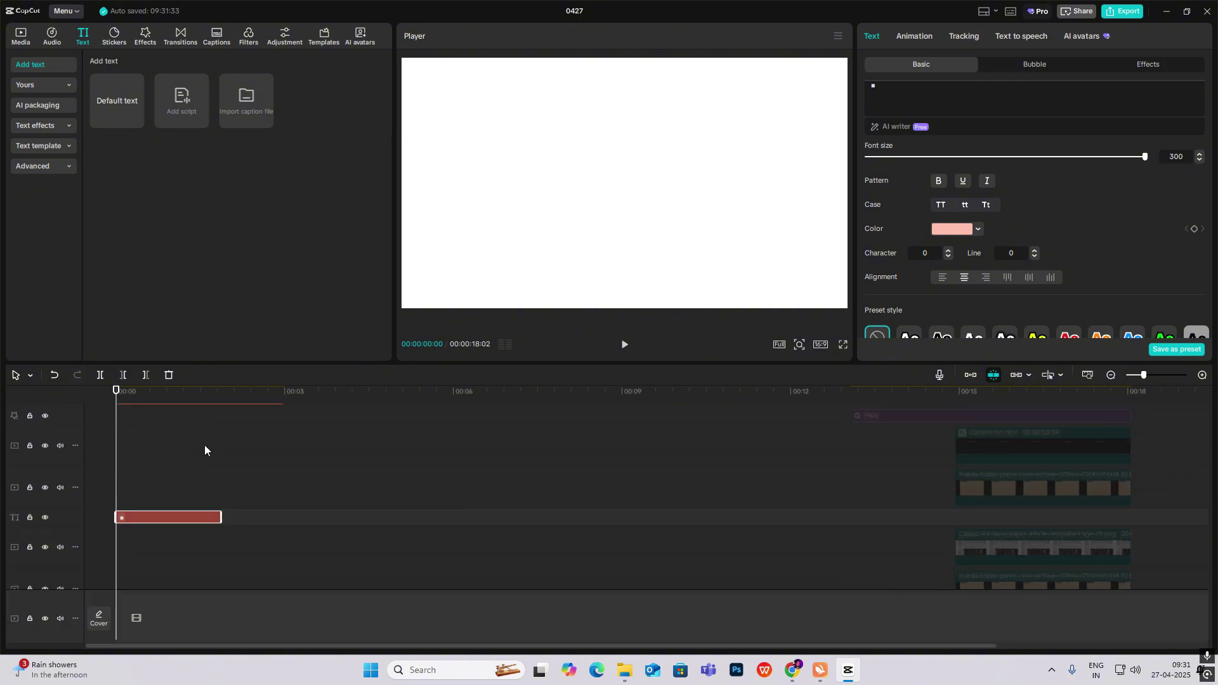
scroll(205, 451, up, 2)
drag(156, 576, 313, 448)
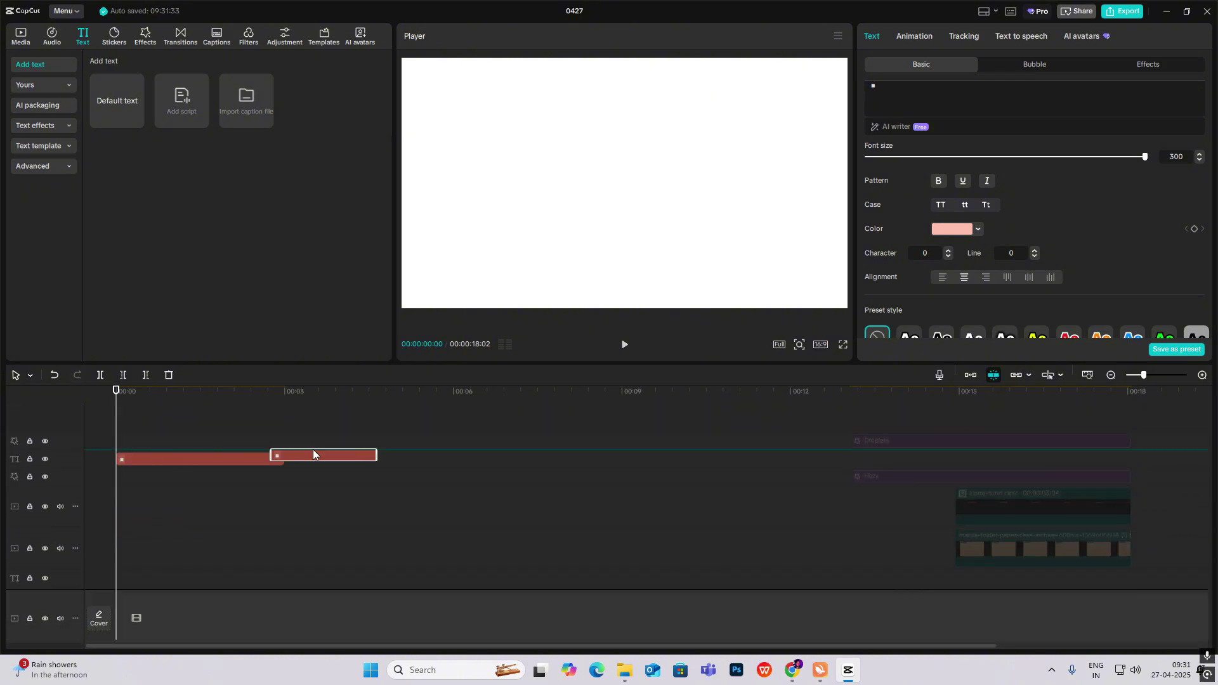
Color the lower full-frame square text clip pink by sampling the preview with the eyedropper.
click(301, 419)
click(208, 476)
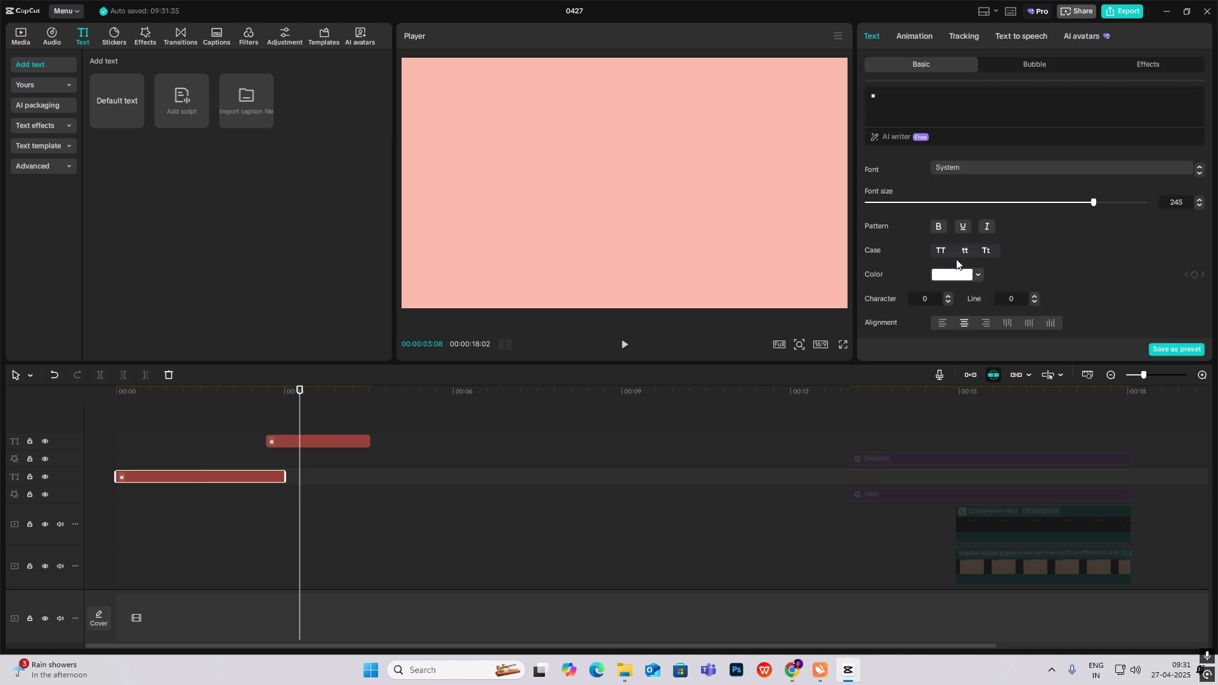
click(949, 277)
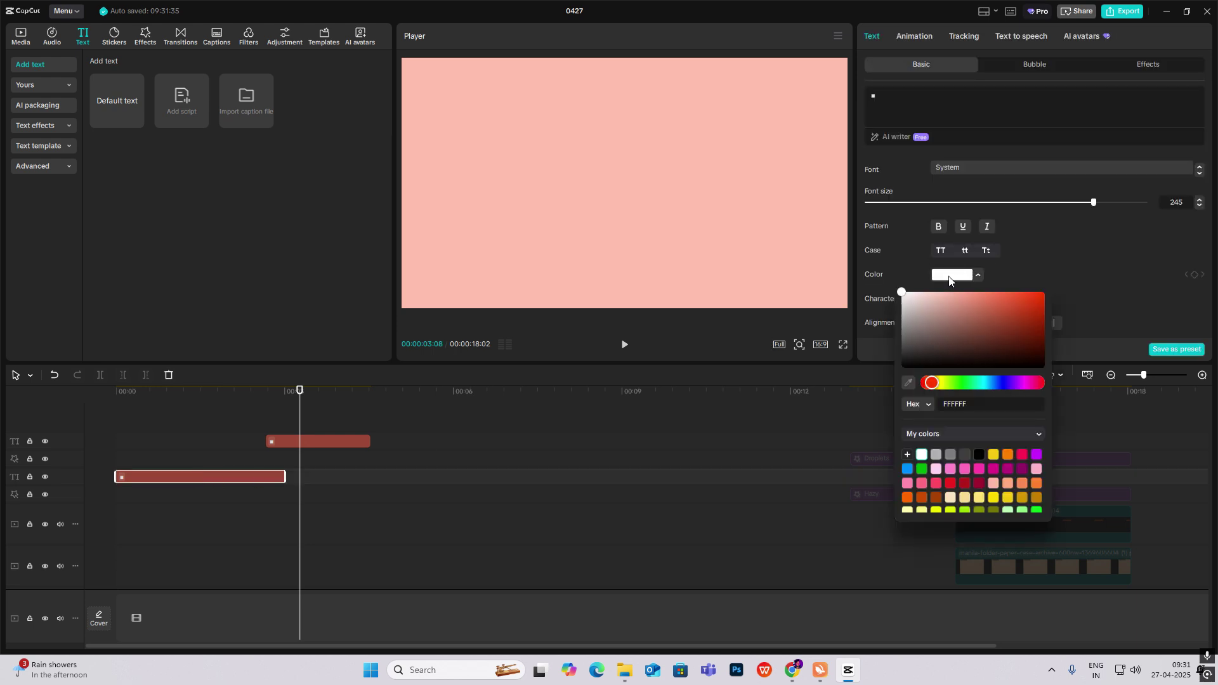
click(908, 385)
click(699, 163)
click(339, 418)
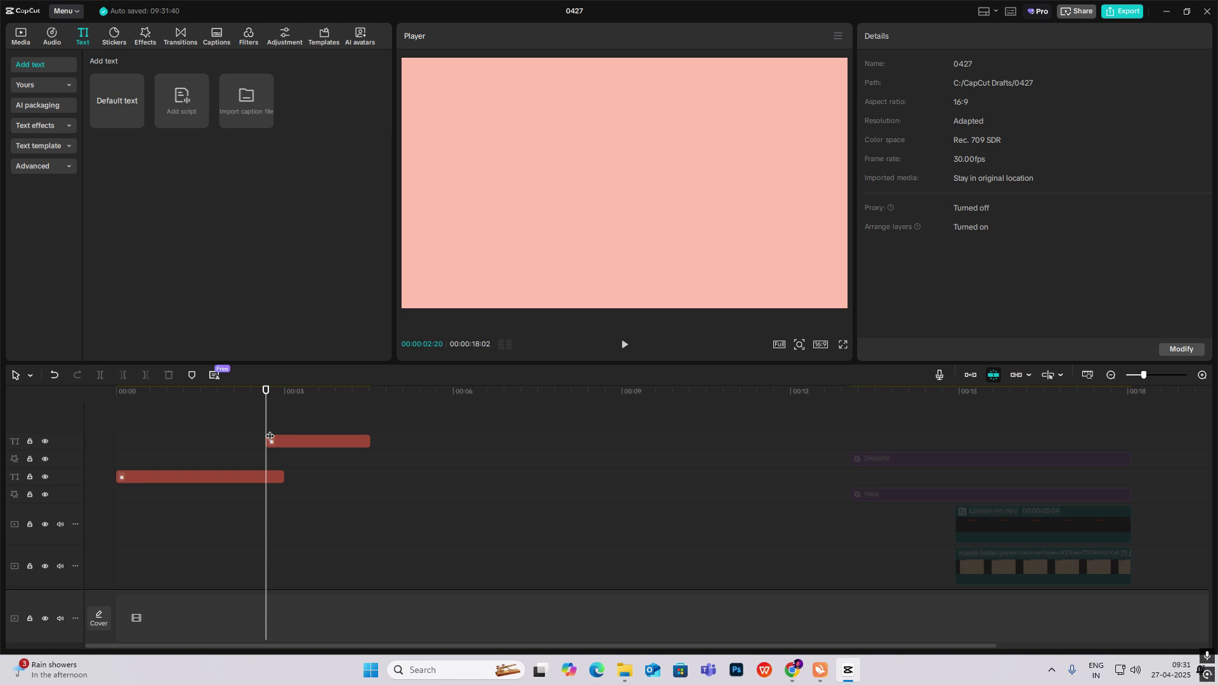
Delete the spare upper text clip and the Droplets effect.
click(291, 440)
key(Delete)
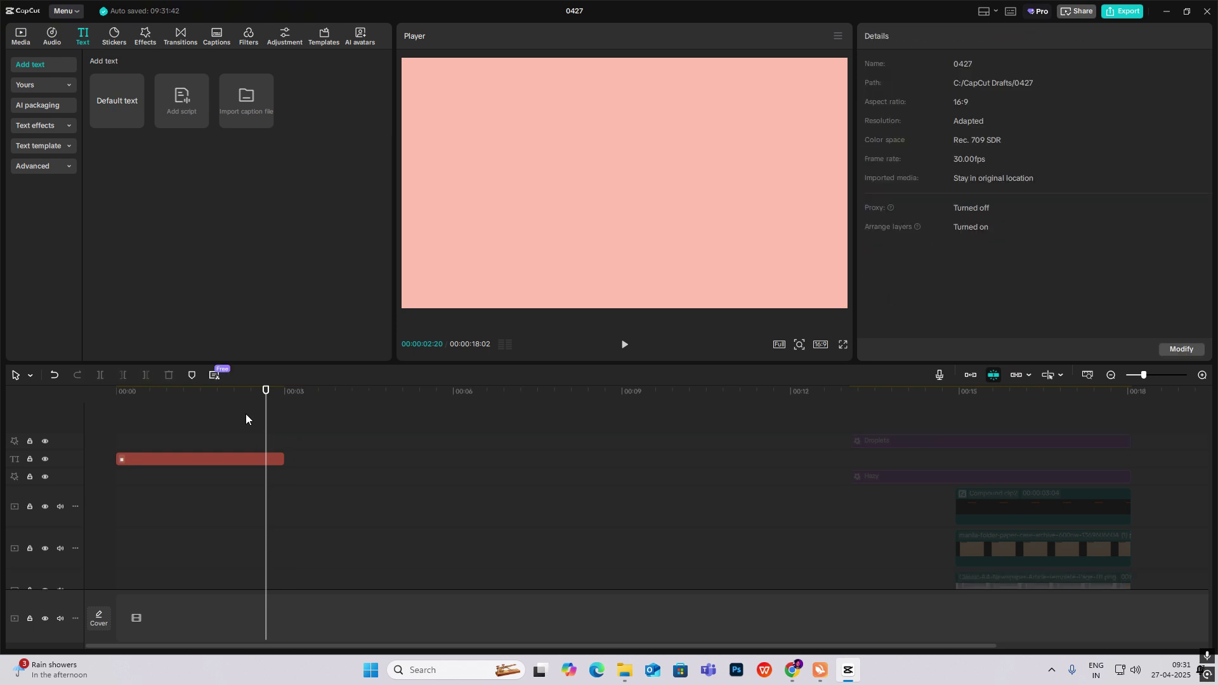
mouse_move(266, 392)
mouse_down()
mouse_move(123, 391)
mouse_move(226, 392)
mouse_up()
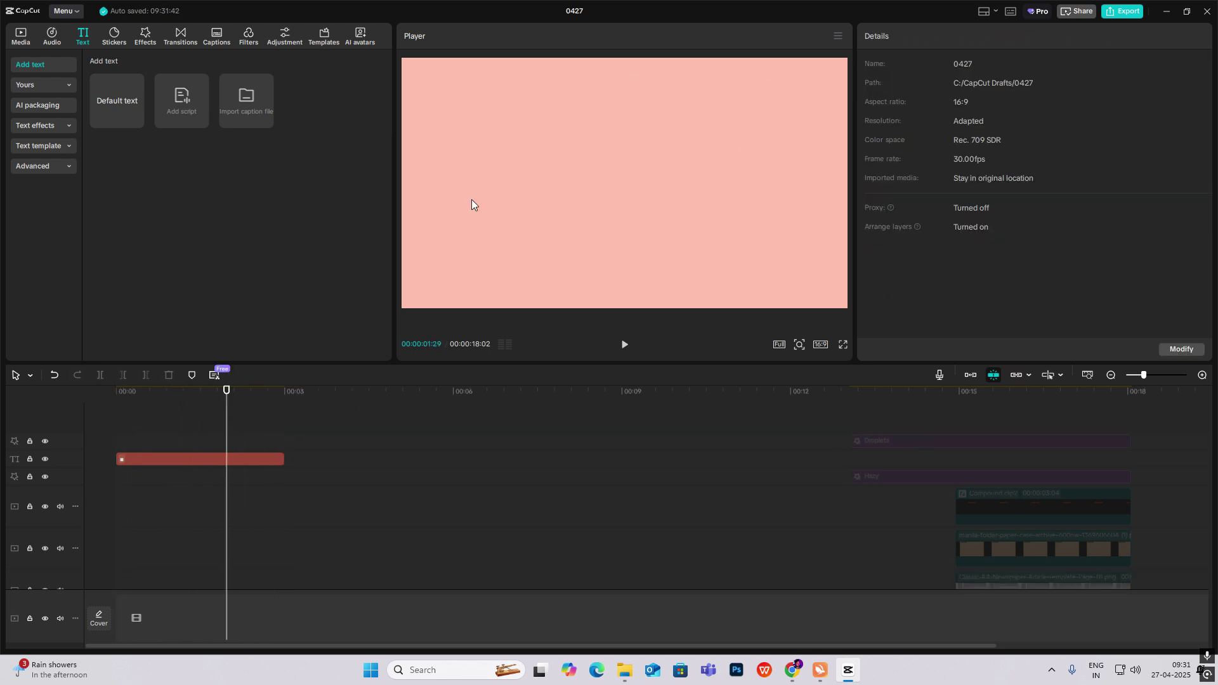
click(200, 460)
key(Delete)
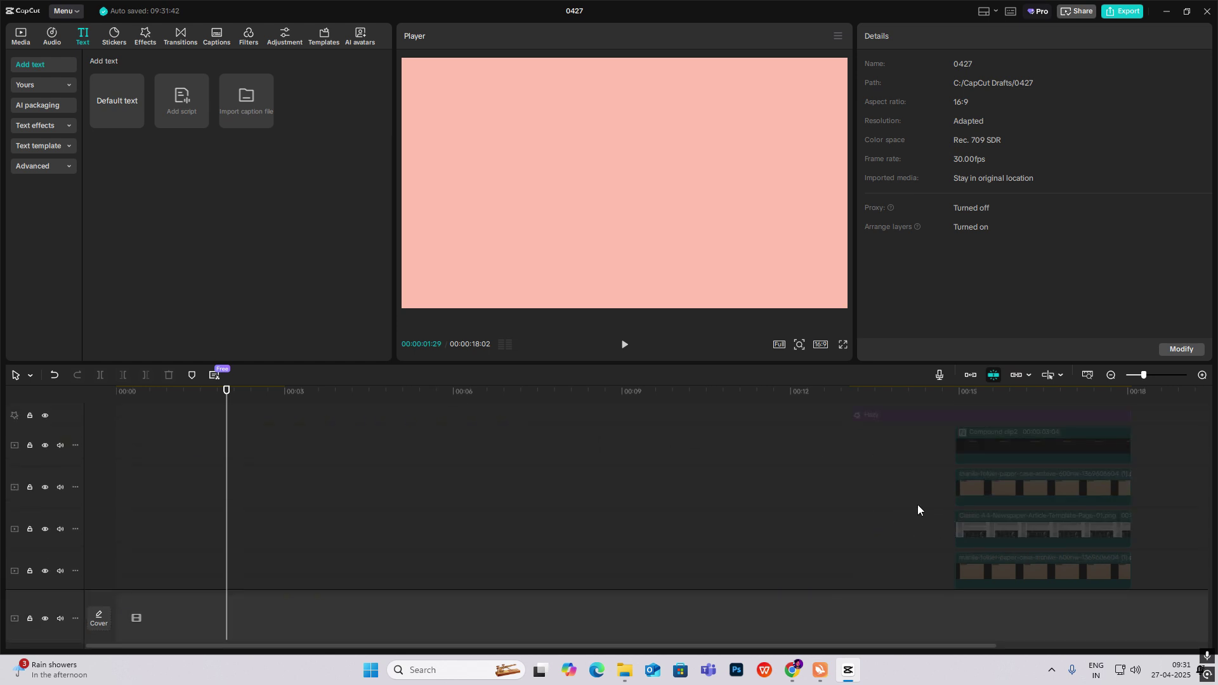
Add the manila folder image at the timeline start, trimmed to end at 3 seconds.
click(21, 35)
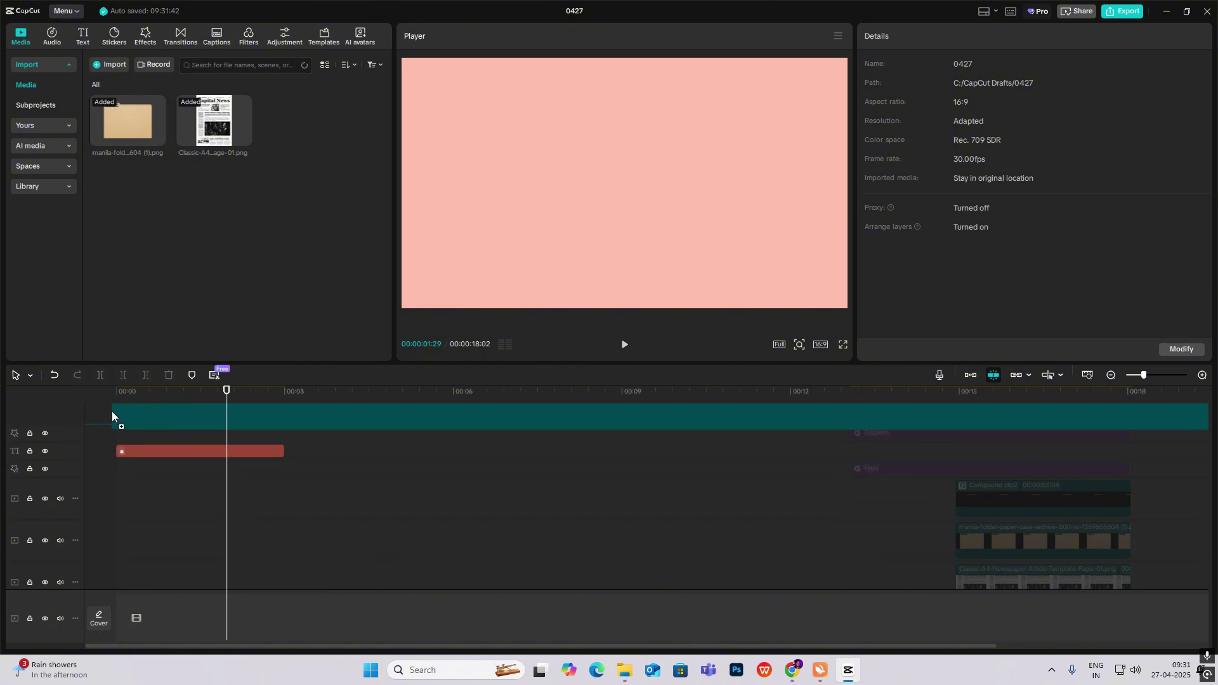
drag(233, 398, 129, 419)
drag(229, 446, 218, 445)
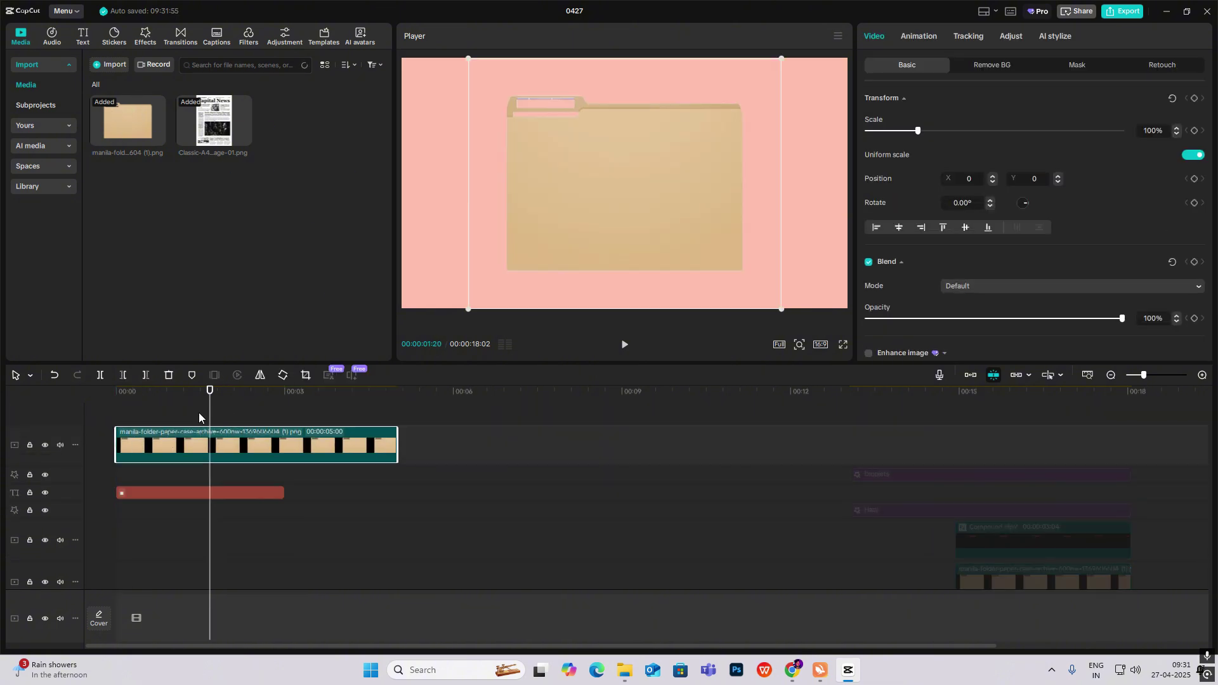
click(283, 392)
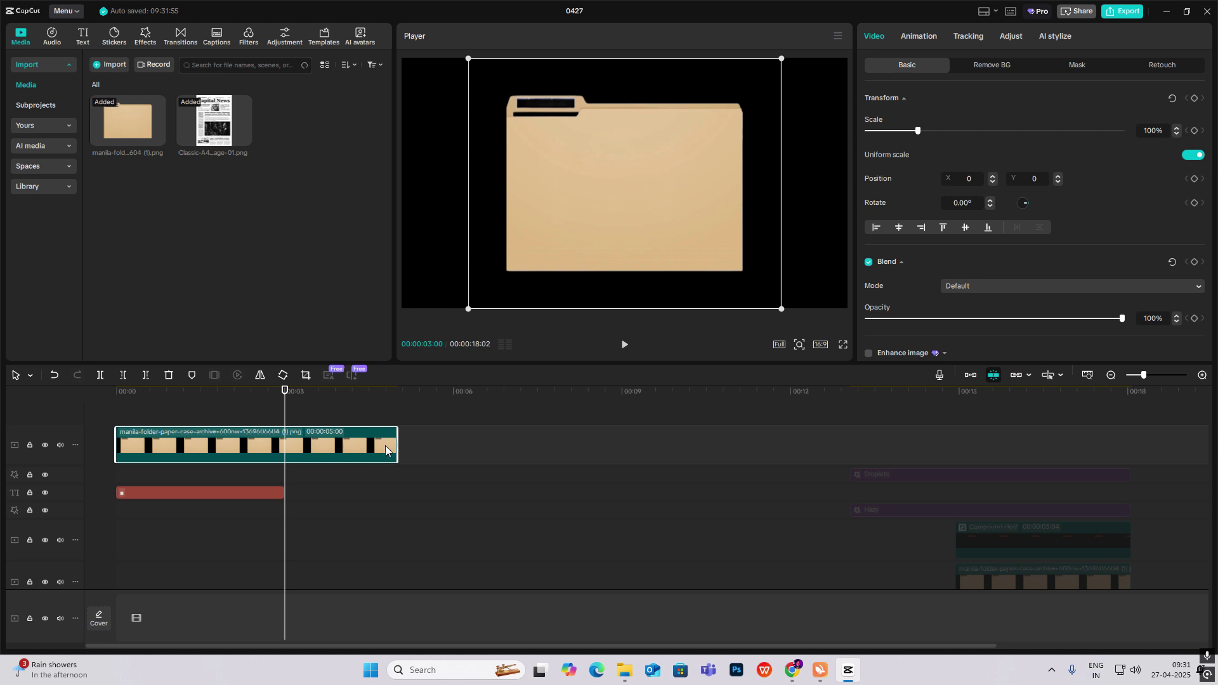
drag(395, 448, 283, 448)
Scale the manila folder down to about 59% toward the centre.
click(192, 418)
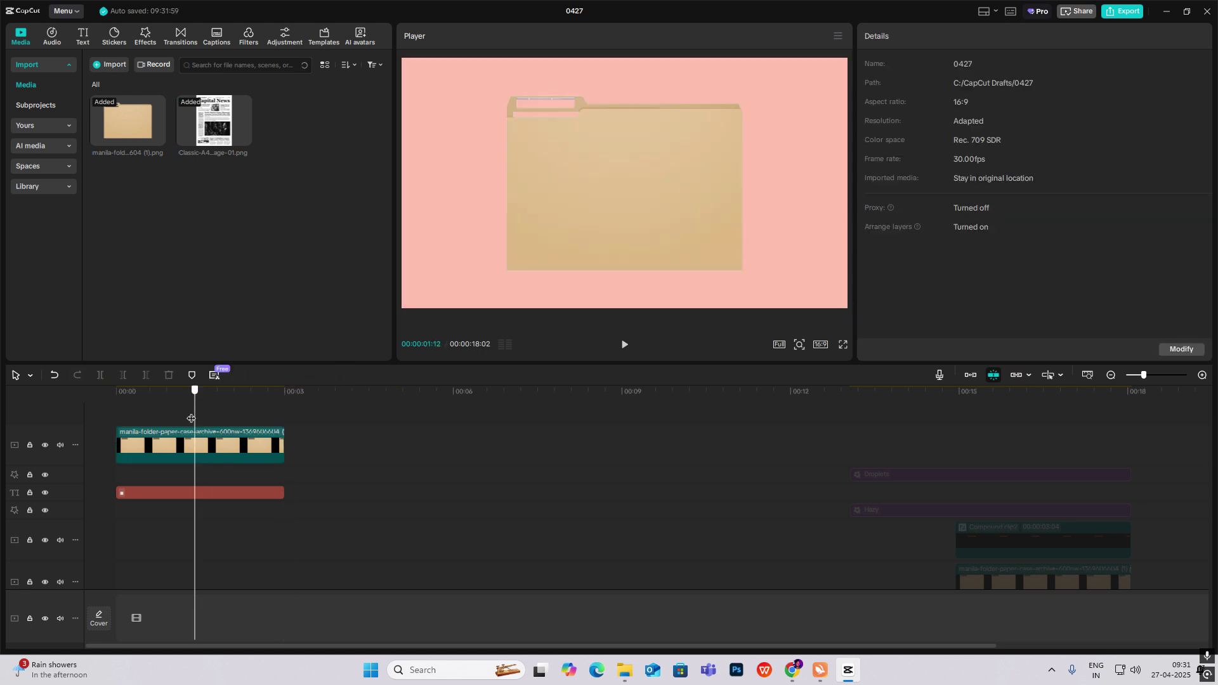
drag(193, 392, 157, 392)
click(201, 446)
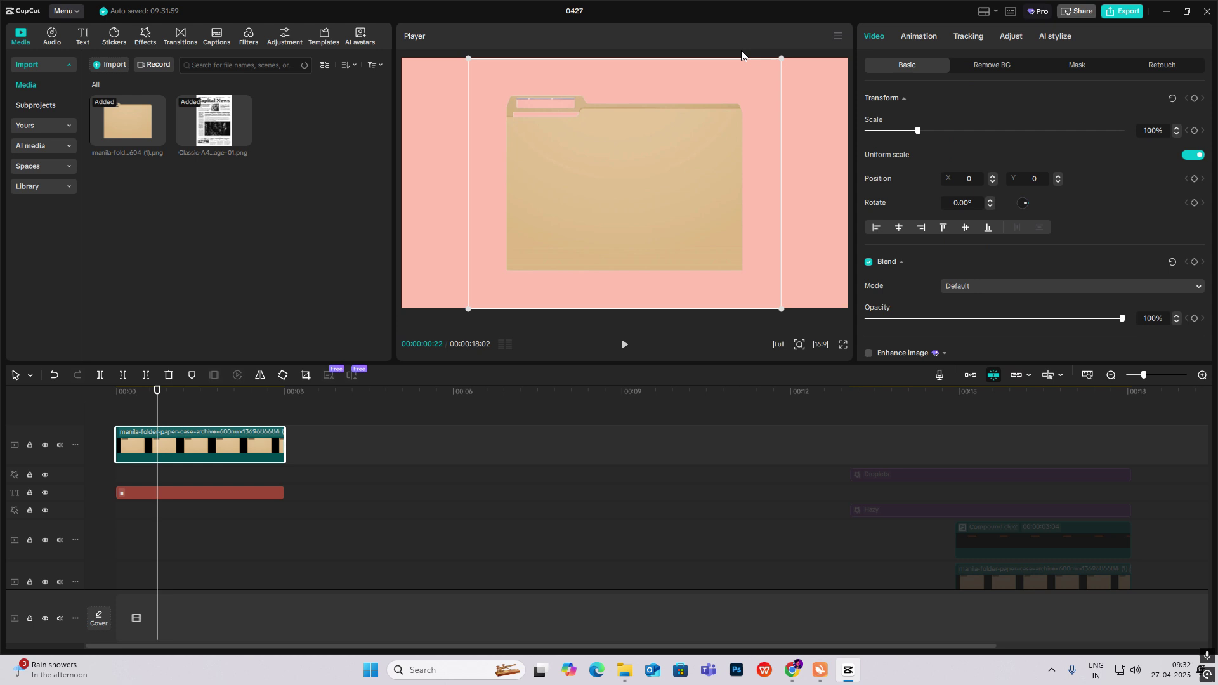
drag(780, 60, 717, 113)
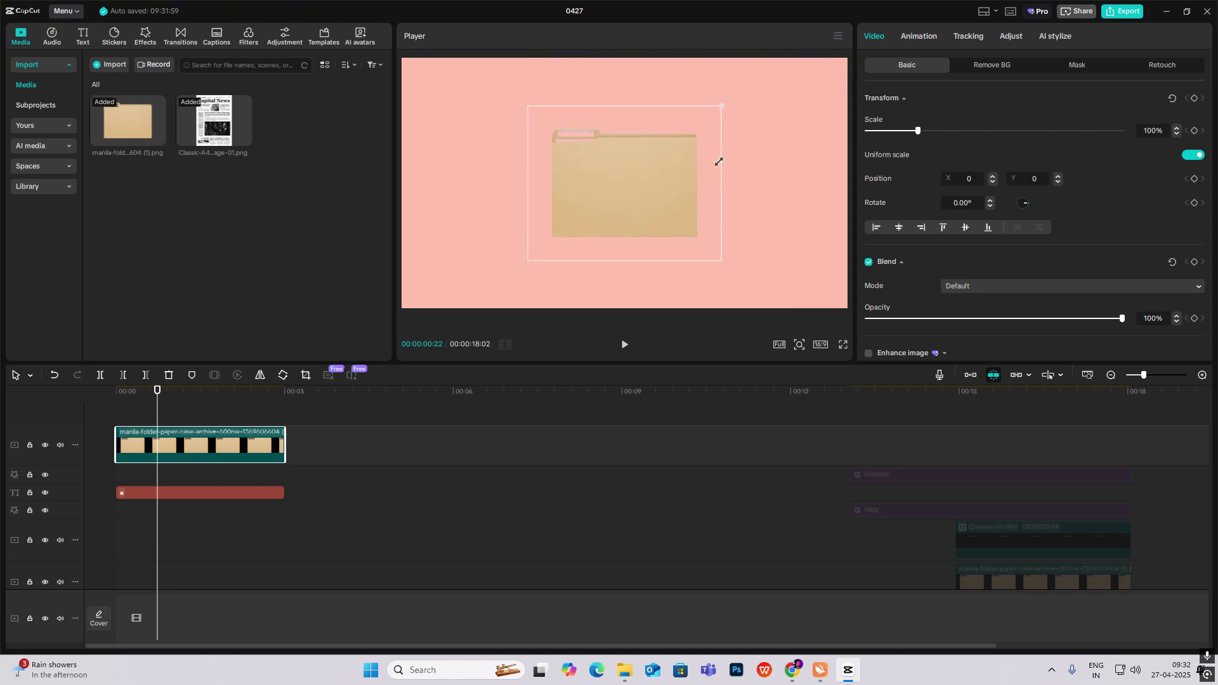
Duplicate the folder clip onto a second track with copy and paste.
click(757, 143)
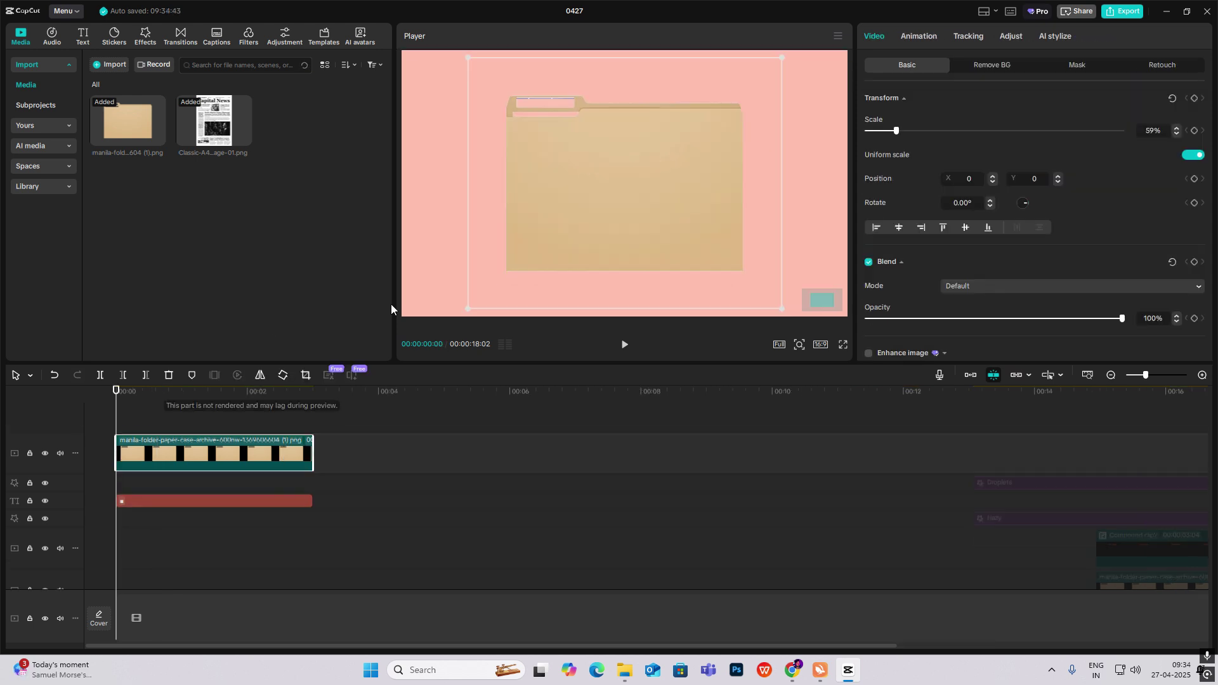
key(ctrl+c)
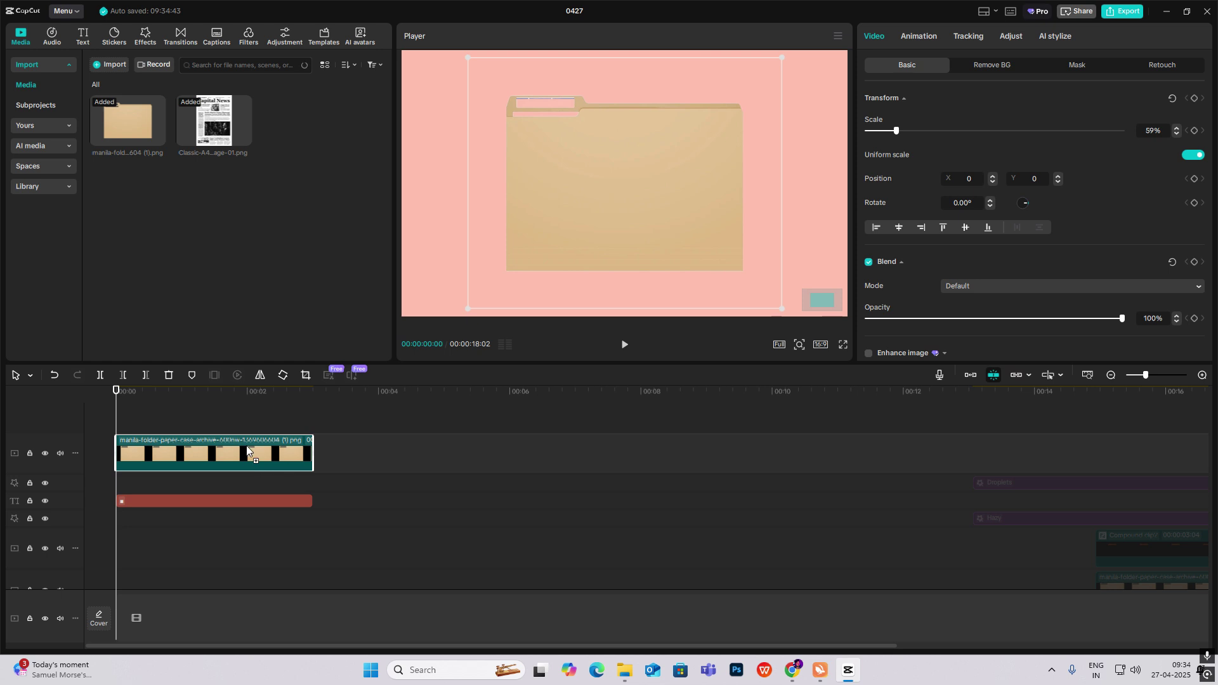
key(ctrl+v)
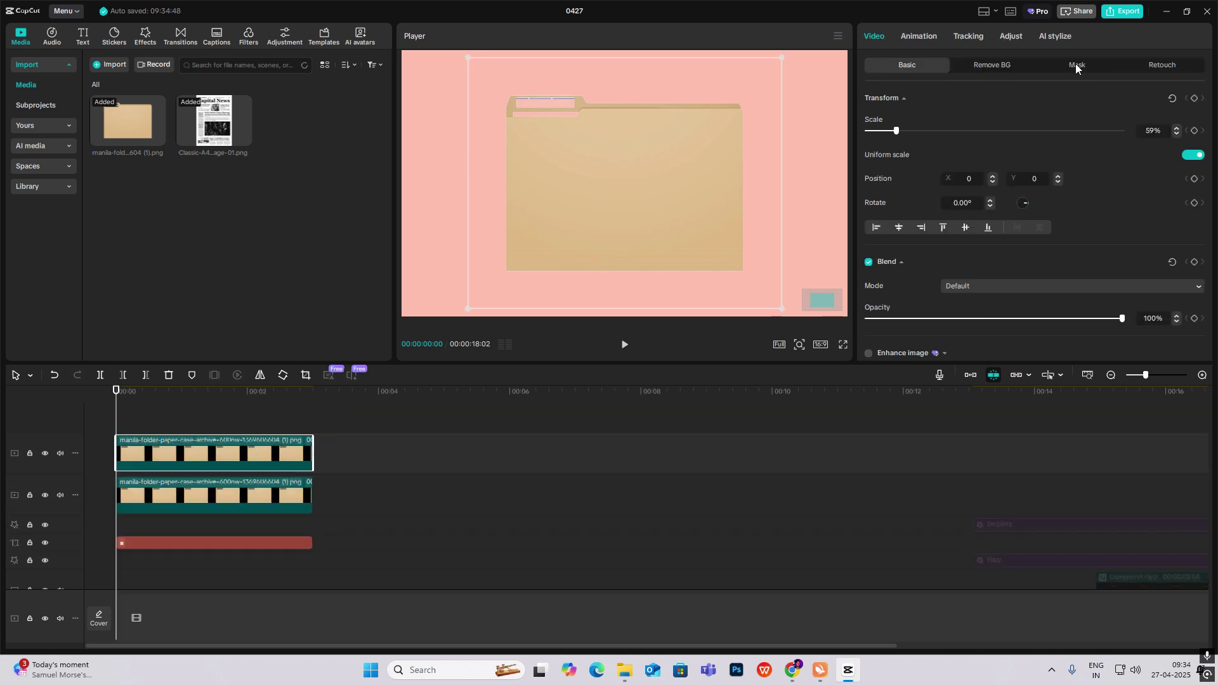
Apply a Rectangle mask to the folder copy, flattened into a thin strip at the tab.
click(1076, 63)
click(1032, 155)
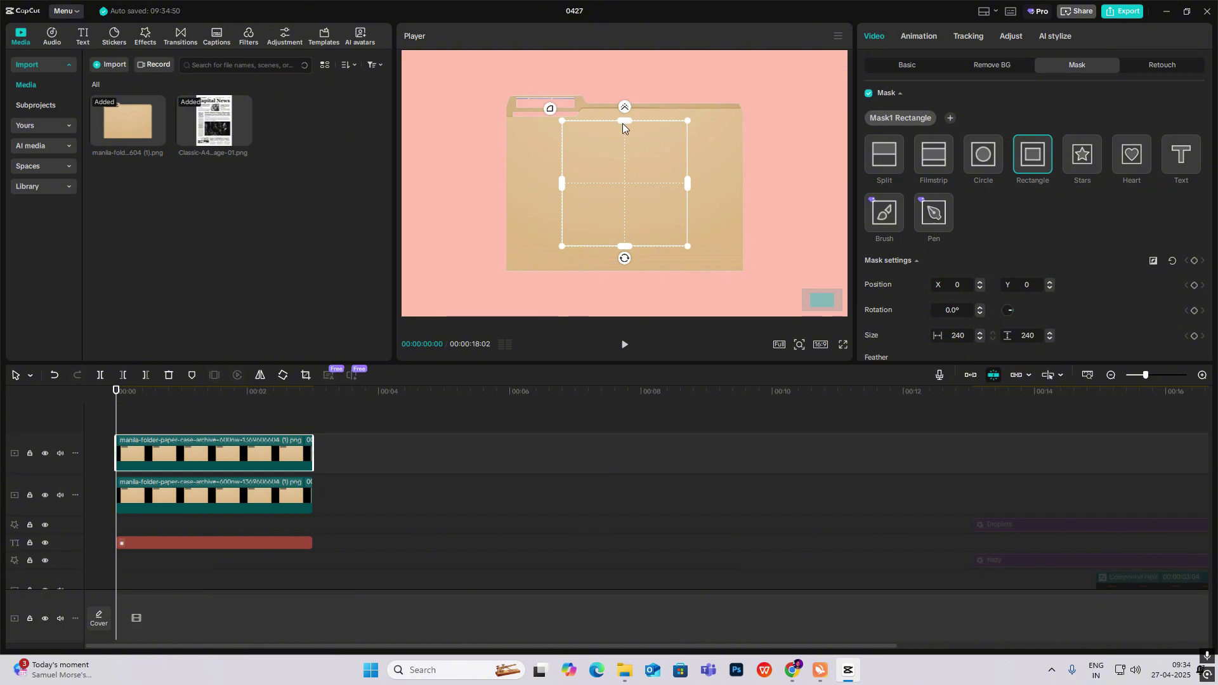
drag(623, 120, 623, 182)
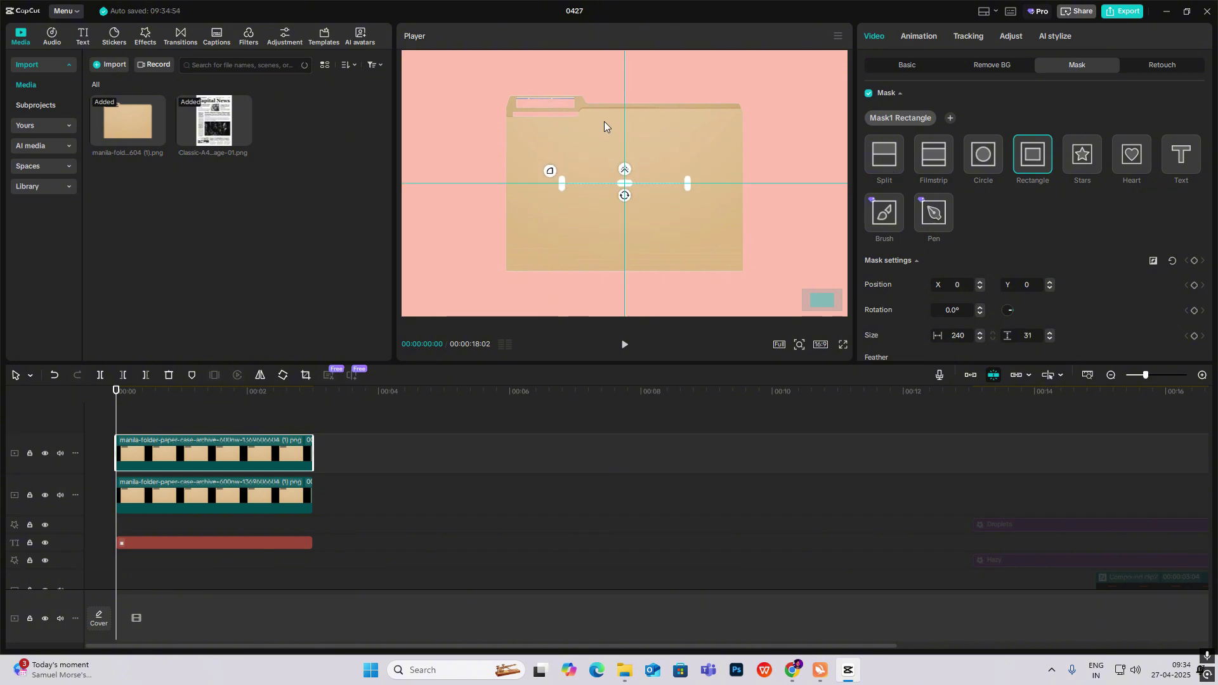
mouse_move(628, 181)
mouse_down()
mouse_move(614, 106)
mouse_move(742, 106)
mouse_up()
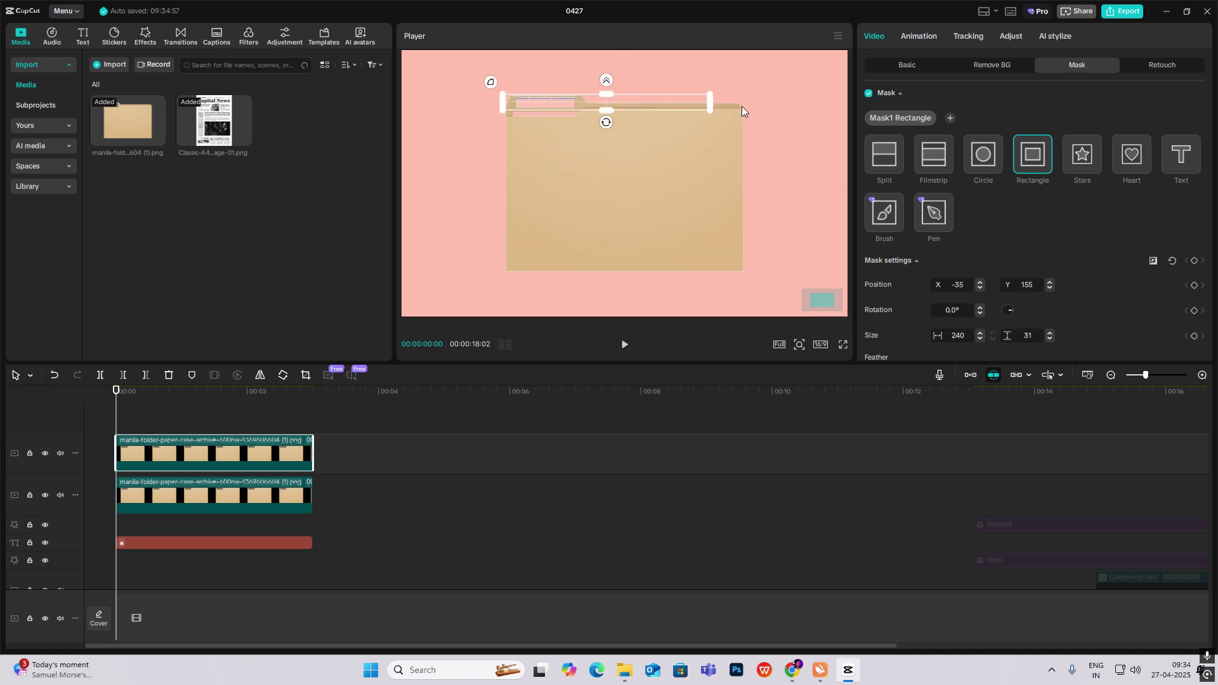
Zoom the preview onto the folder's top edge and align the mask strip along it.
click(799, 344)
drag(791, 369, 818, 368)
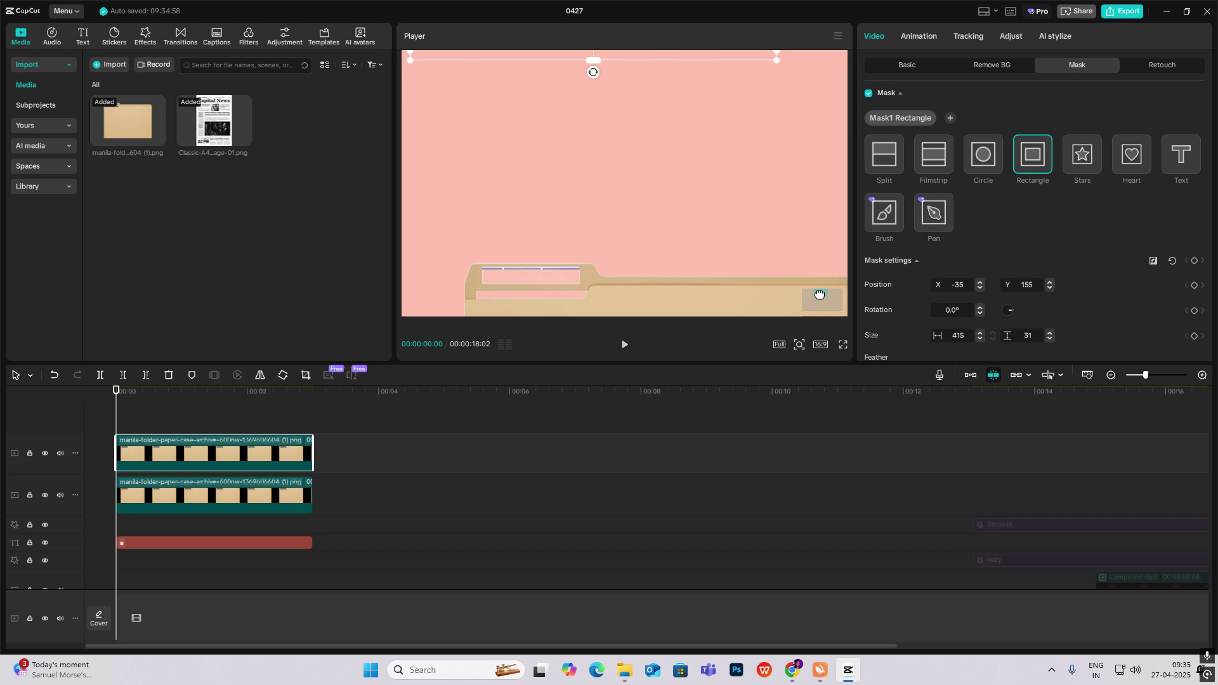
drag(818, 191, 820, 301)
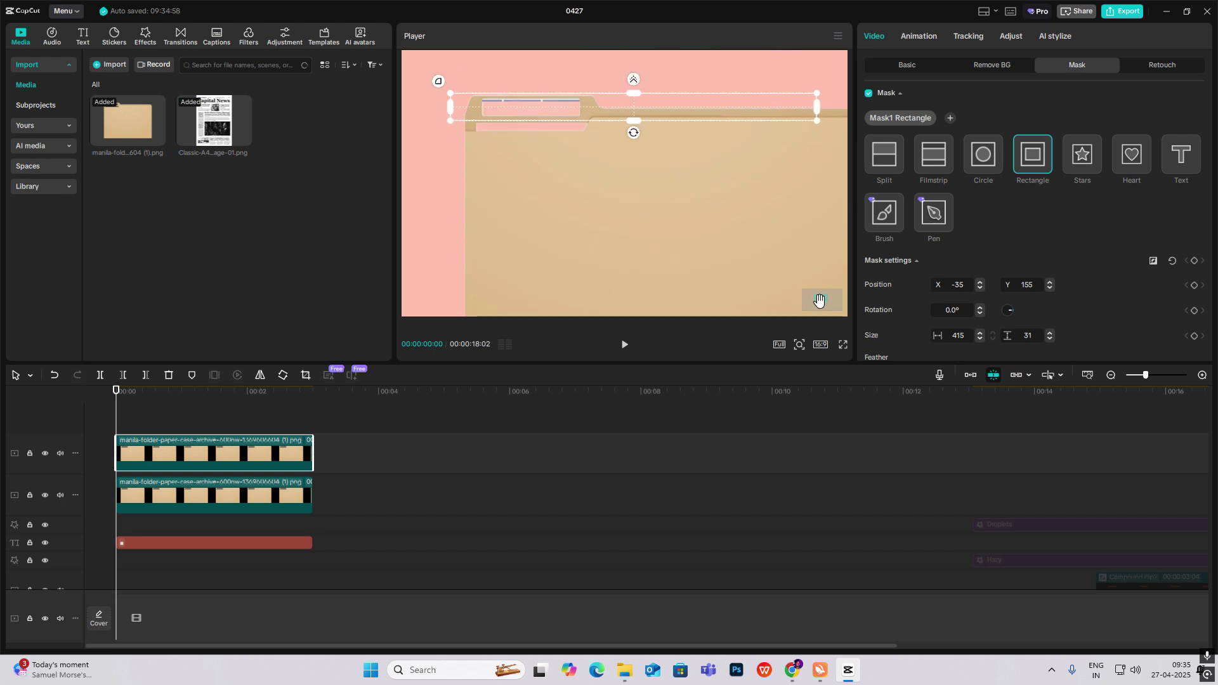
click(797, 349)
drag(814, 368, 808, 369)
click(667, 127)
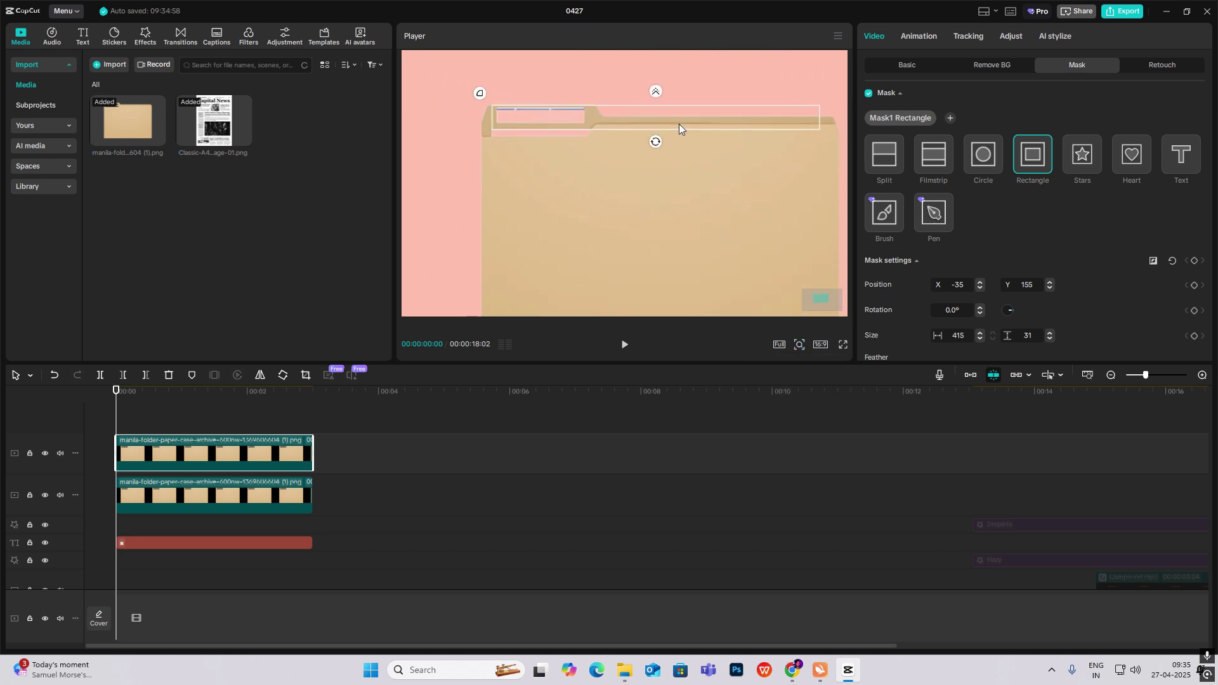
mouse_move(679, 125)
mouse_down()
mouse_move(690, 119)
mouse_move(510, 112)
mouse_up()
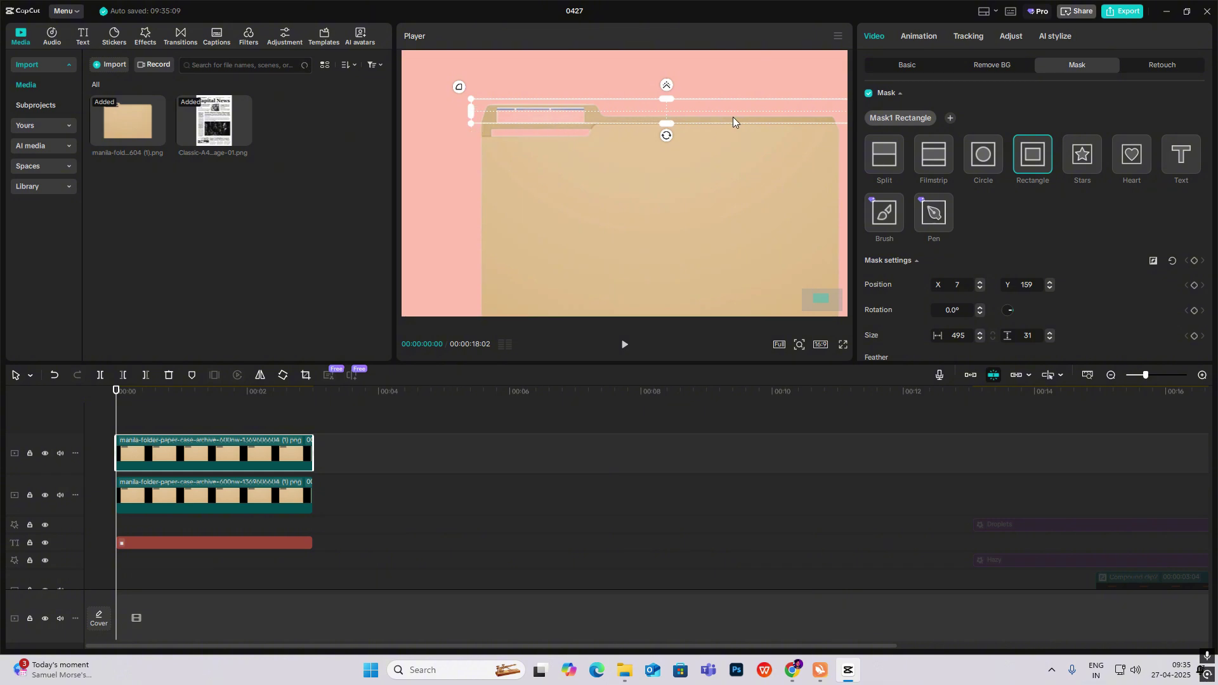
Add the Capital News page on a new track and shrink it to 76%.
click(159, 421)
drag(214, 124, 117, 473)
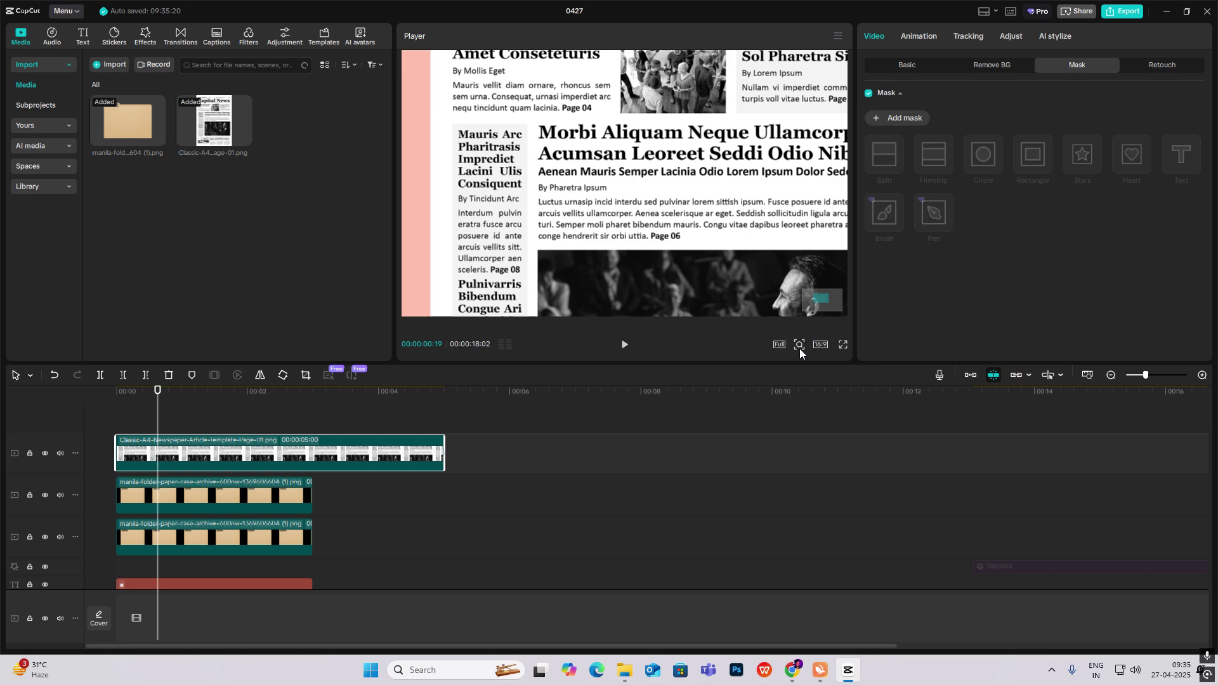
click(800, 345)
drag(798, 364, 778, 365)
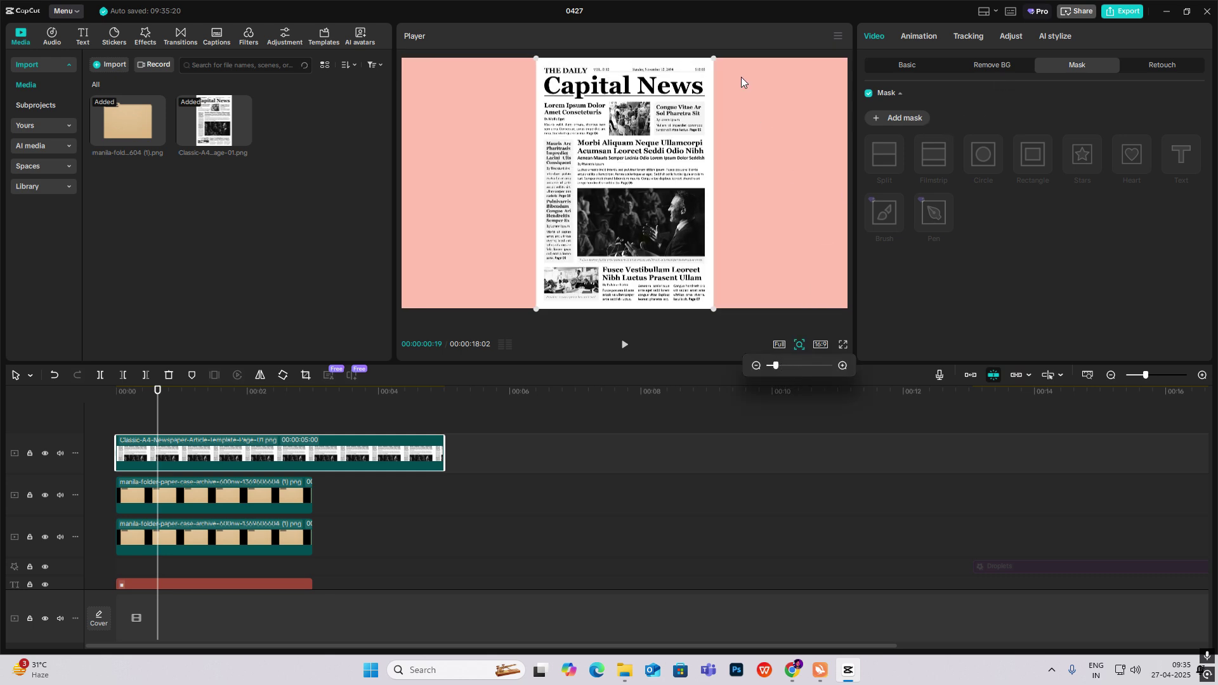
drag(716, 60, 706, 91)
Apply a full-width Rectangle mask showing only the top of the newspaper page.
click(1028, 143)
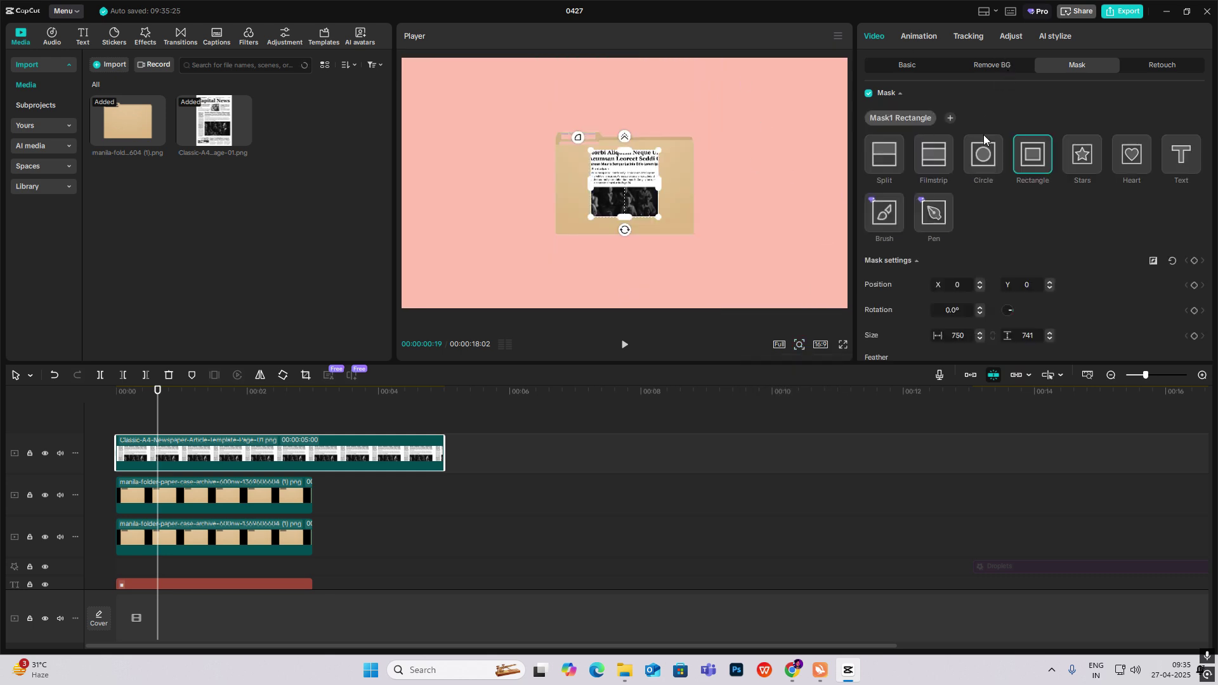
drag(625, 148, 625, 93)
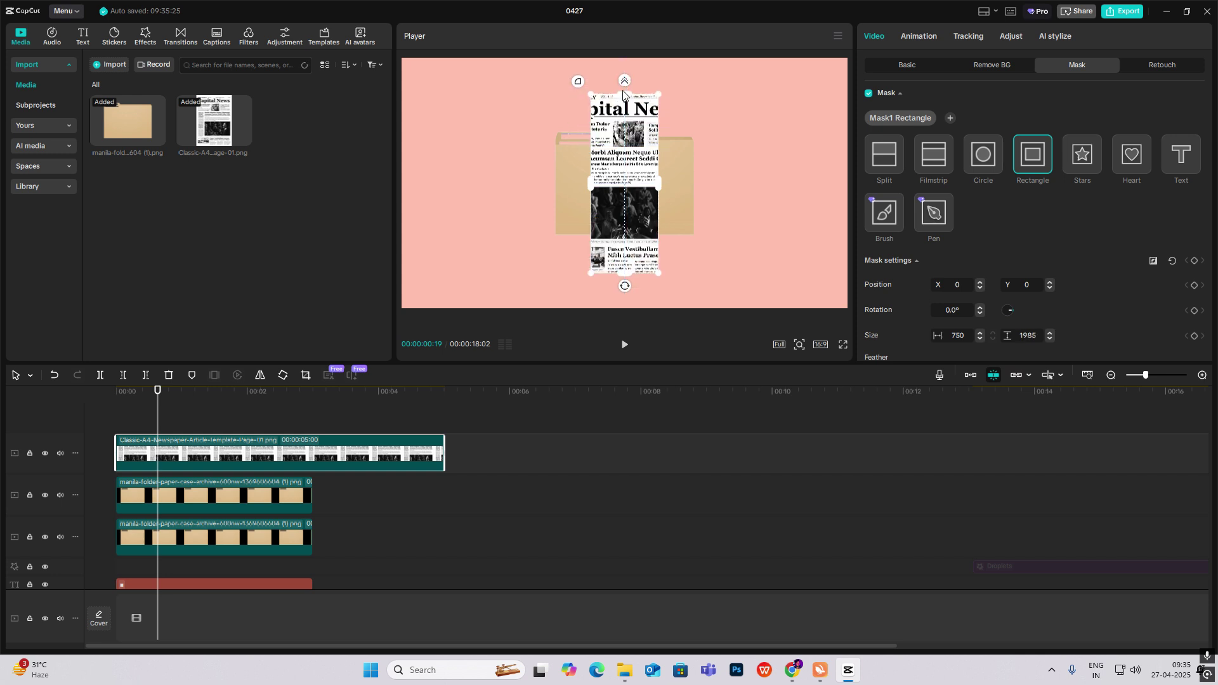
drag(593, 186, 641, 187)
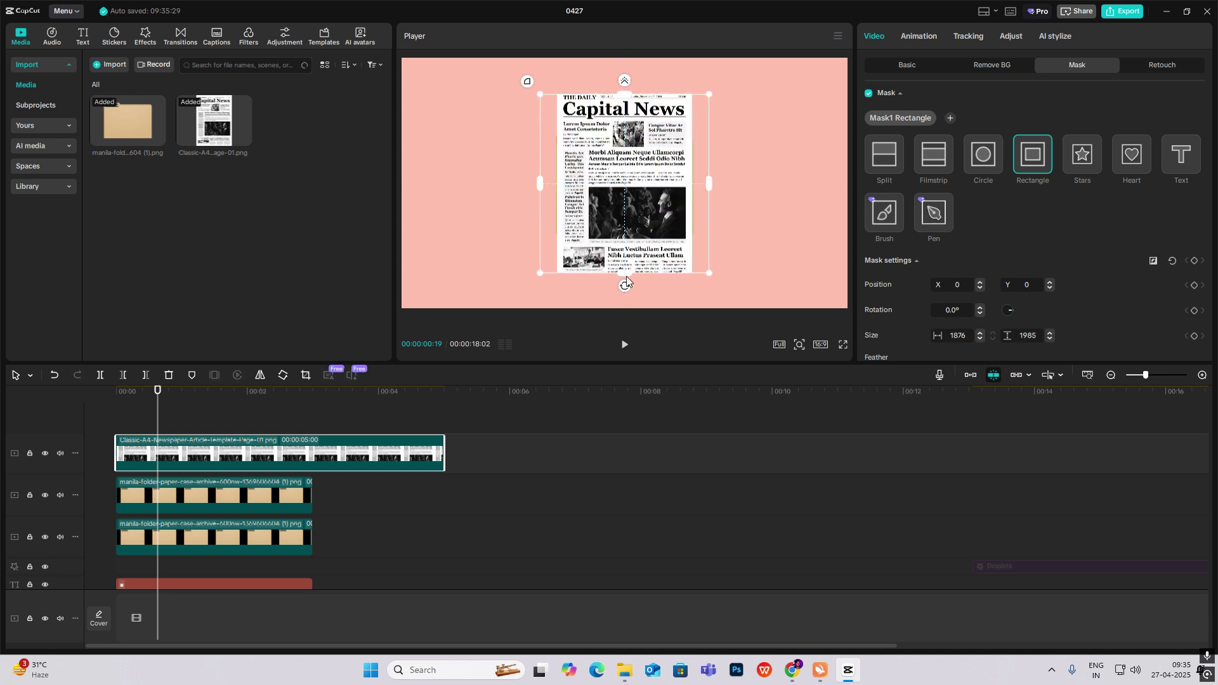
drag(626, 274, 624, 172)
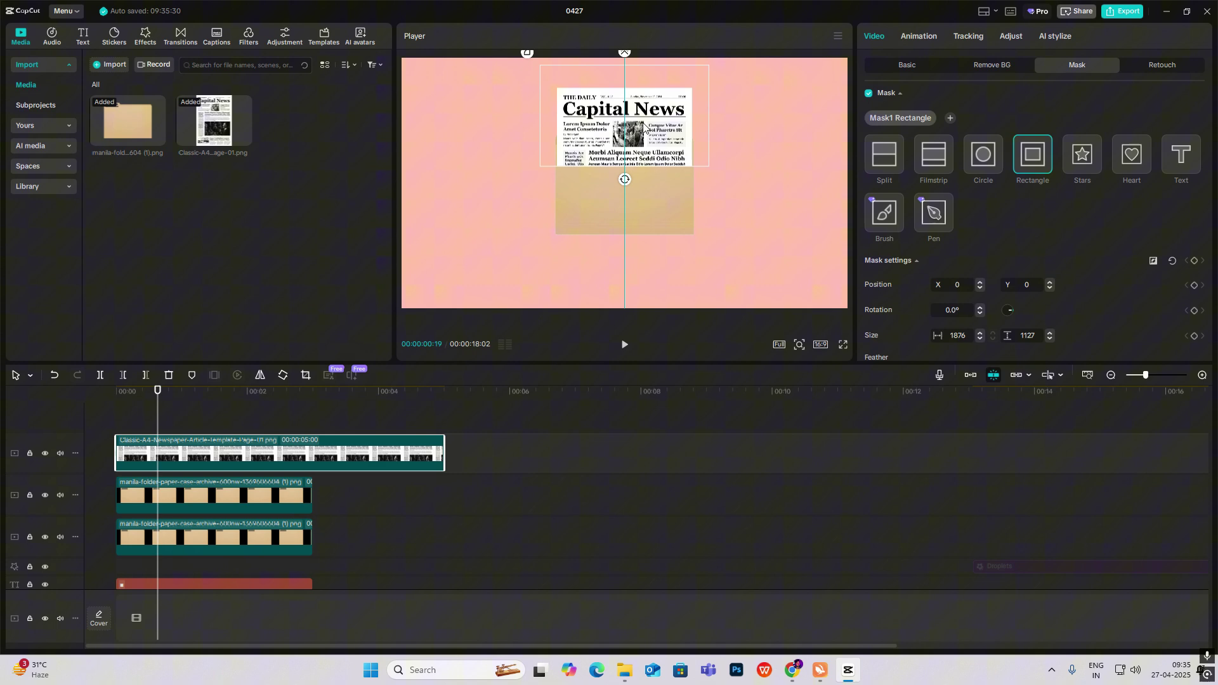
drag(646, 126, 636, 164)
Move the newspaper clip to the middle track between the folder copies and shift the page right.
click(910, 65)
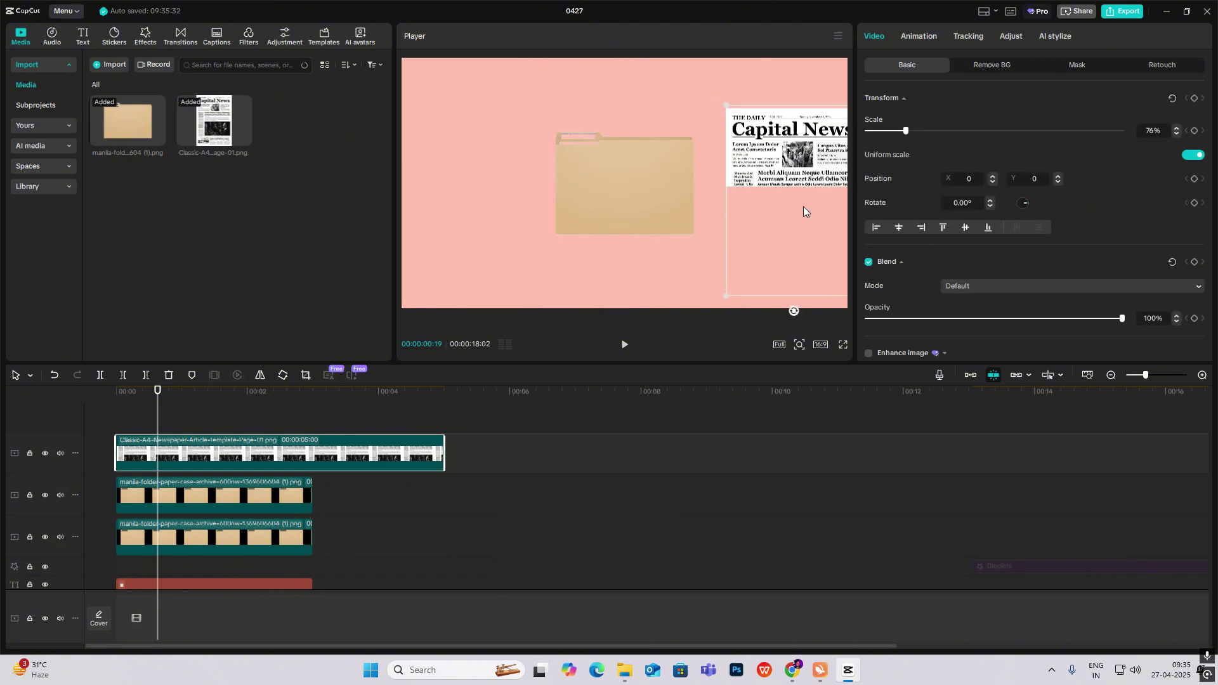
drag(238, 453, 238, 500)
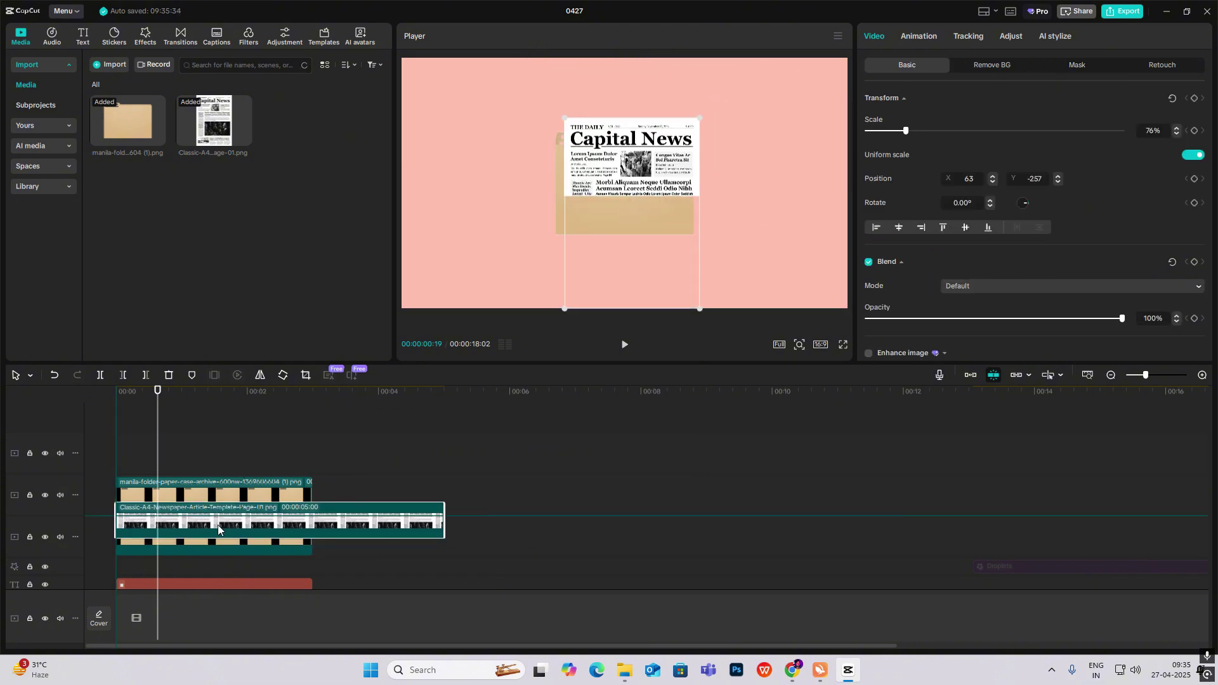
drag(624, 180, 792, 191)
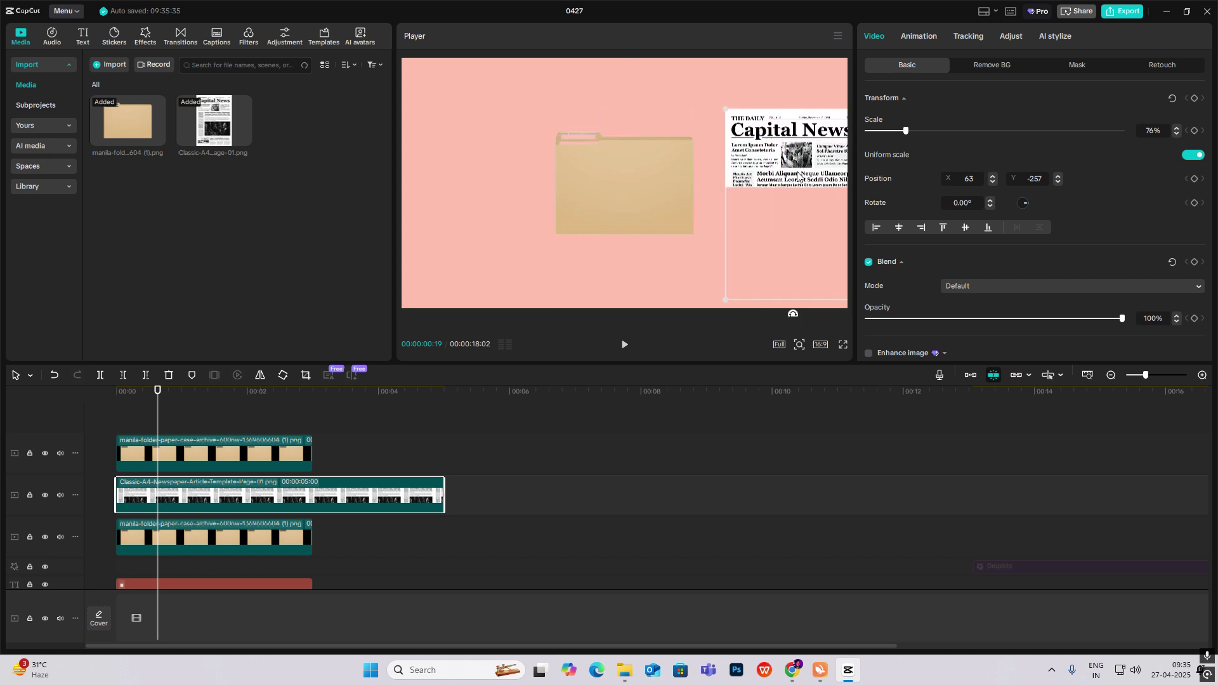
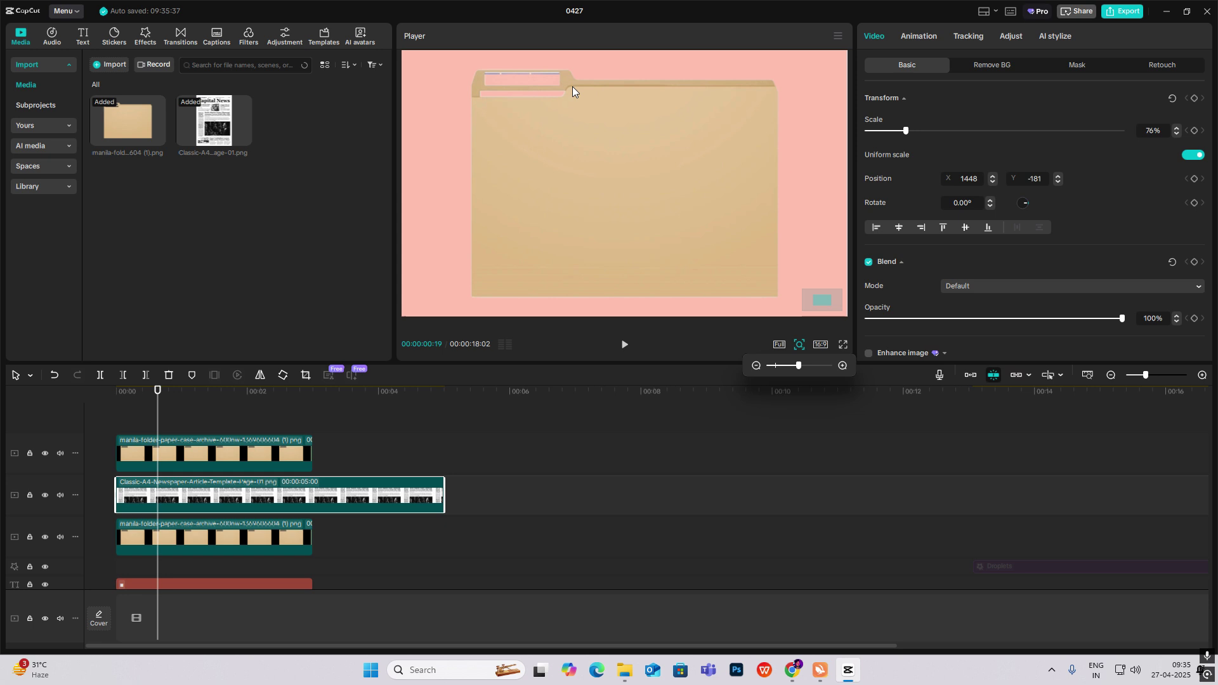
Move the newspaper over the folder, with its header raised above it.
click(756, 365)
mouse_move(819, 133)
mouse_down()
mouse_move(581, 164)
mouse_move(597, 202)
mouse_up()
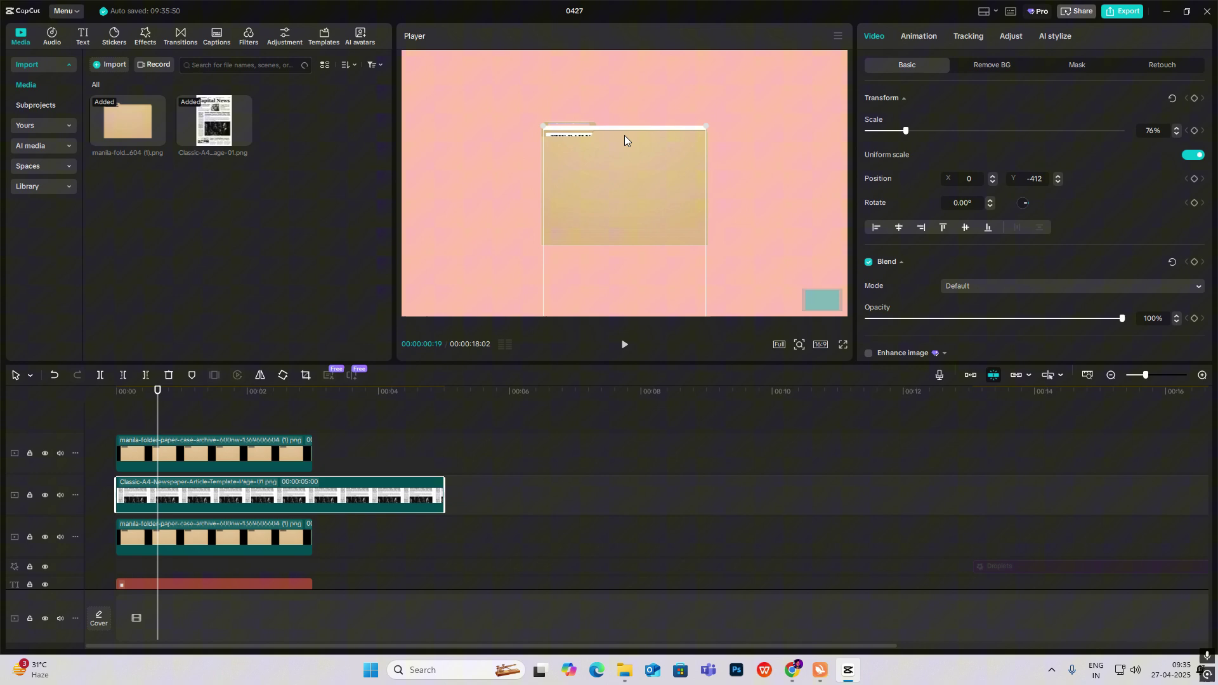
drag(677, 202, 657, 167)
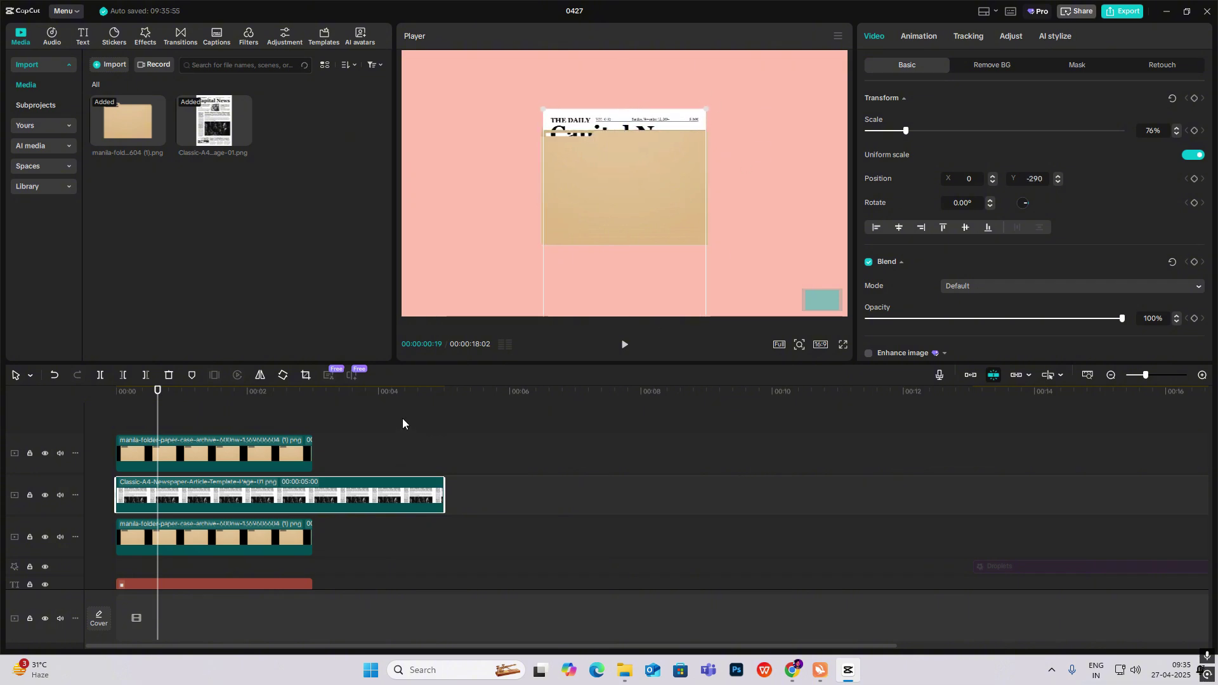
Trim the newspaper clip to match the others, lower it into the folder, and scale it to 66%.
click(242, 410)
click(336, 491)
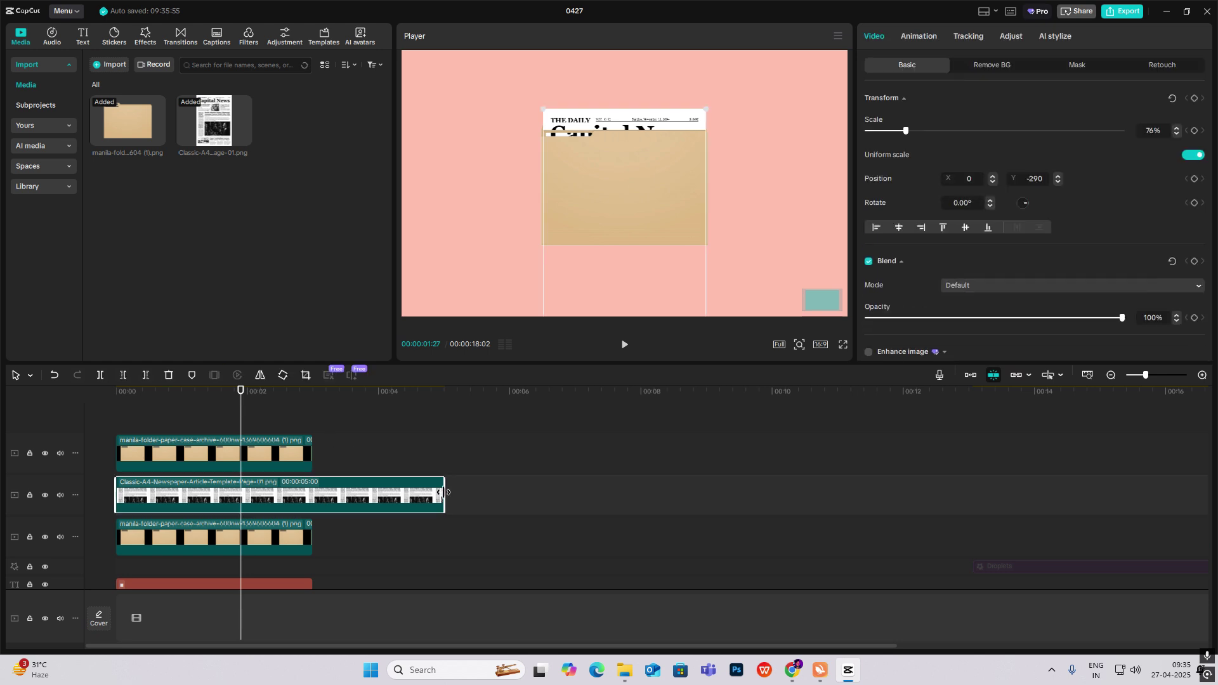
drag(442, 495, 312, 495)
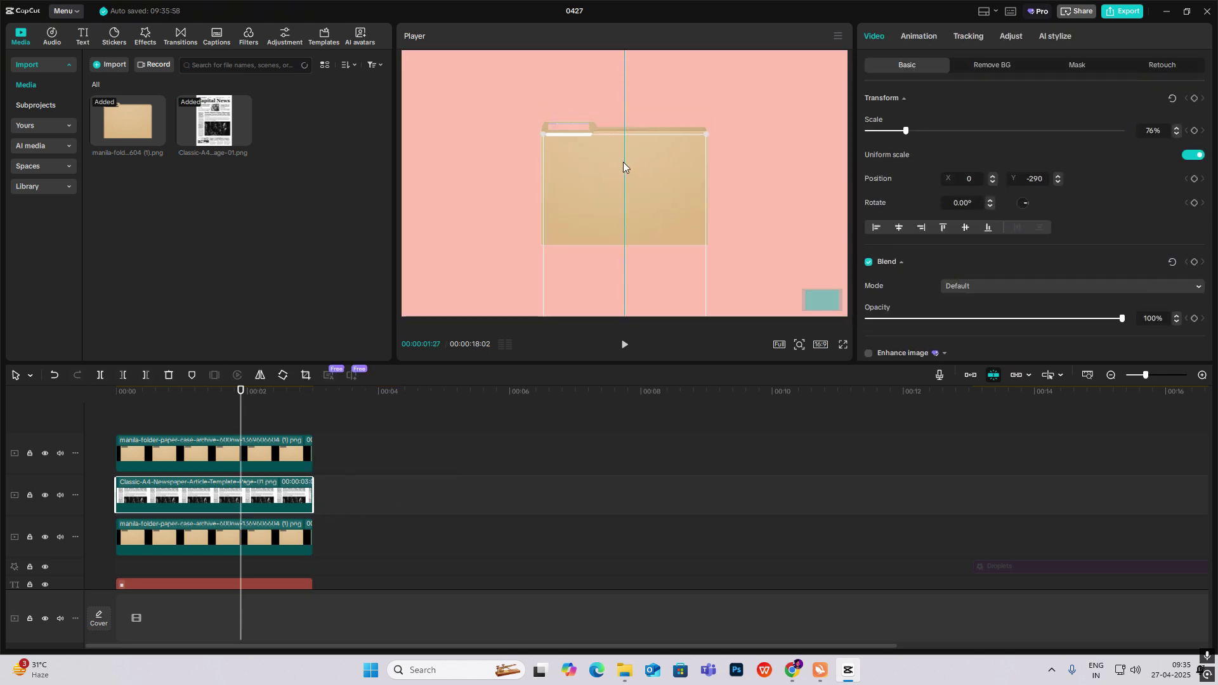
drag(624, 162, 621, 153)
drag(704, 125, 663, 140)
Split every clip on the timeline at about 3:15.
click(719, 184)
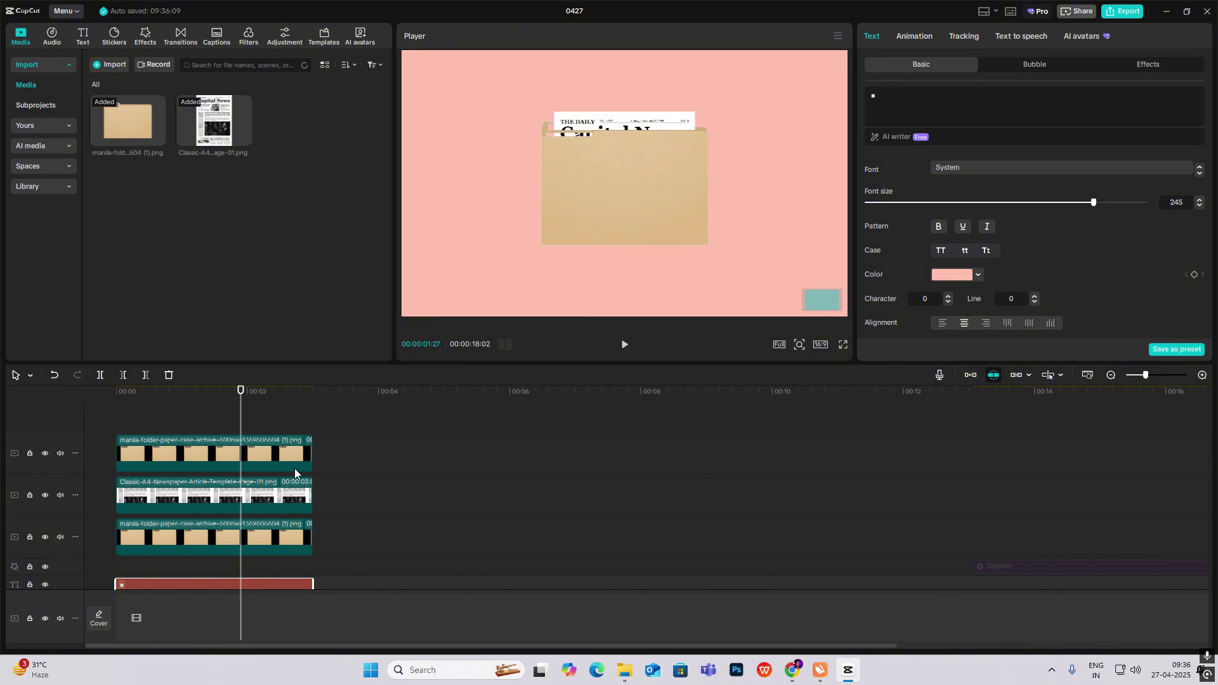
scroll(311, 462, down, 2)
mouse_move(416, 423)
mouse_down()
mouse_move(312, 552)
mouse_move(312, 538)
mouse_move(611, 538)
mouse_up()
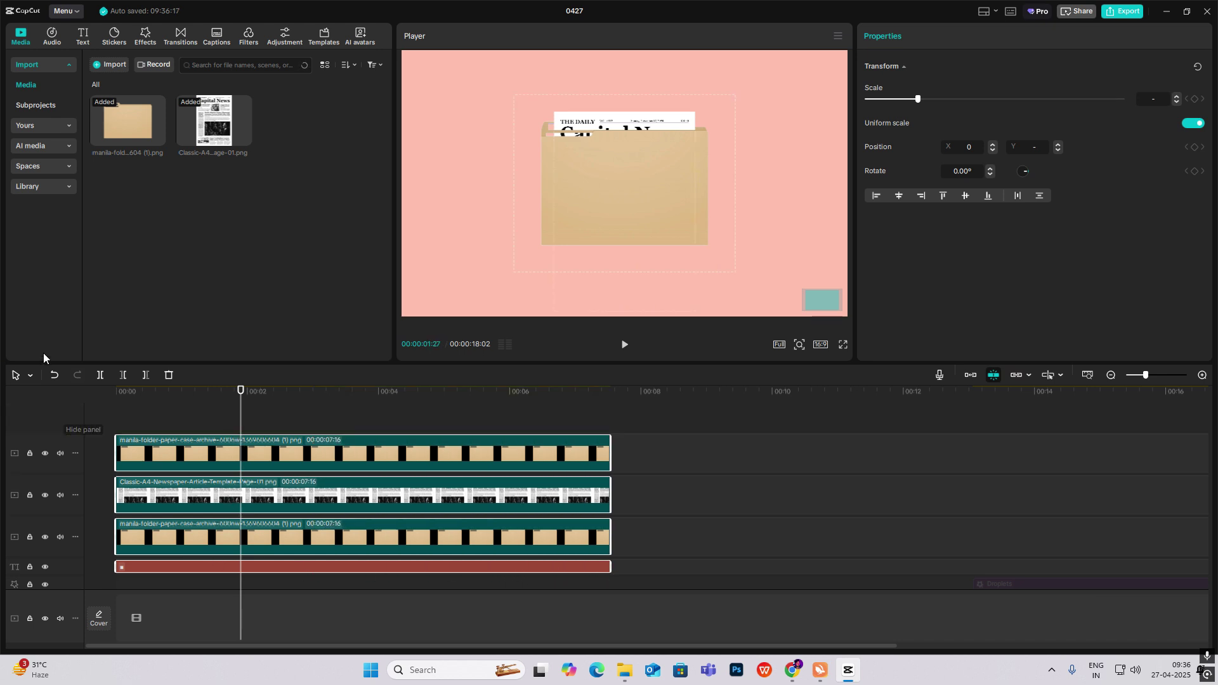
click(140, 418)
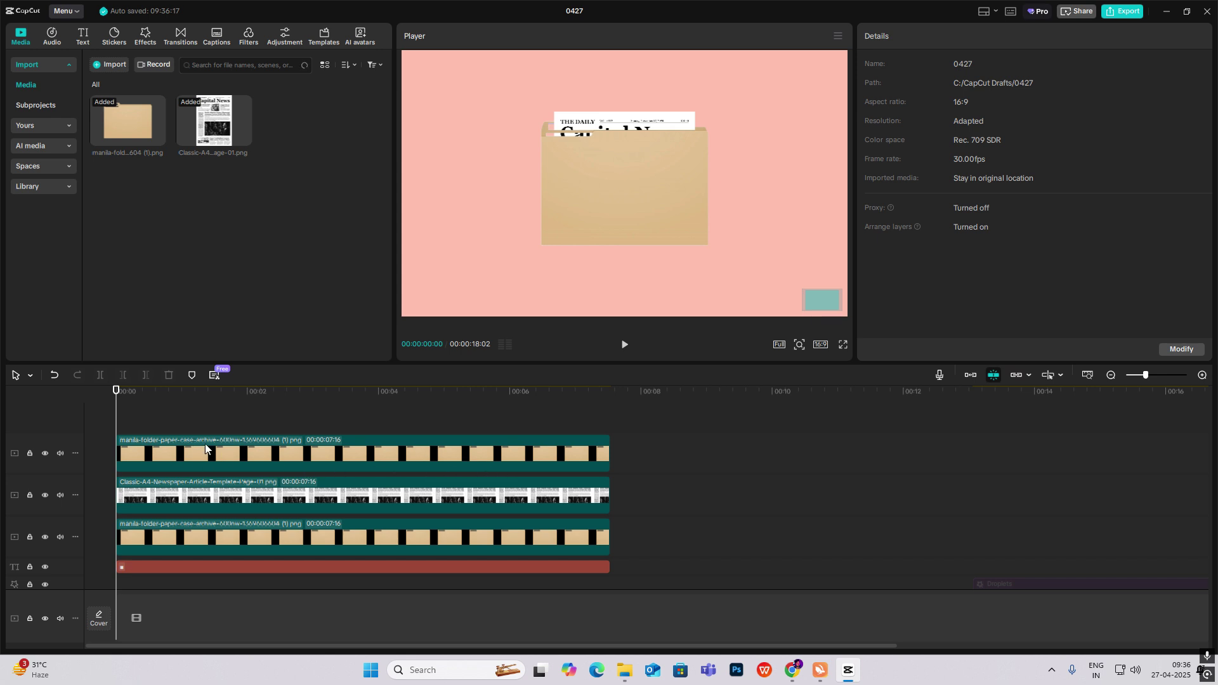
drag(118, 420, 348, 427)
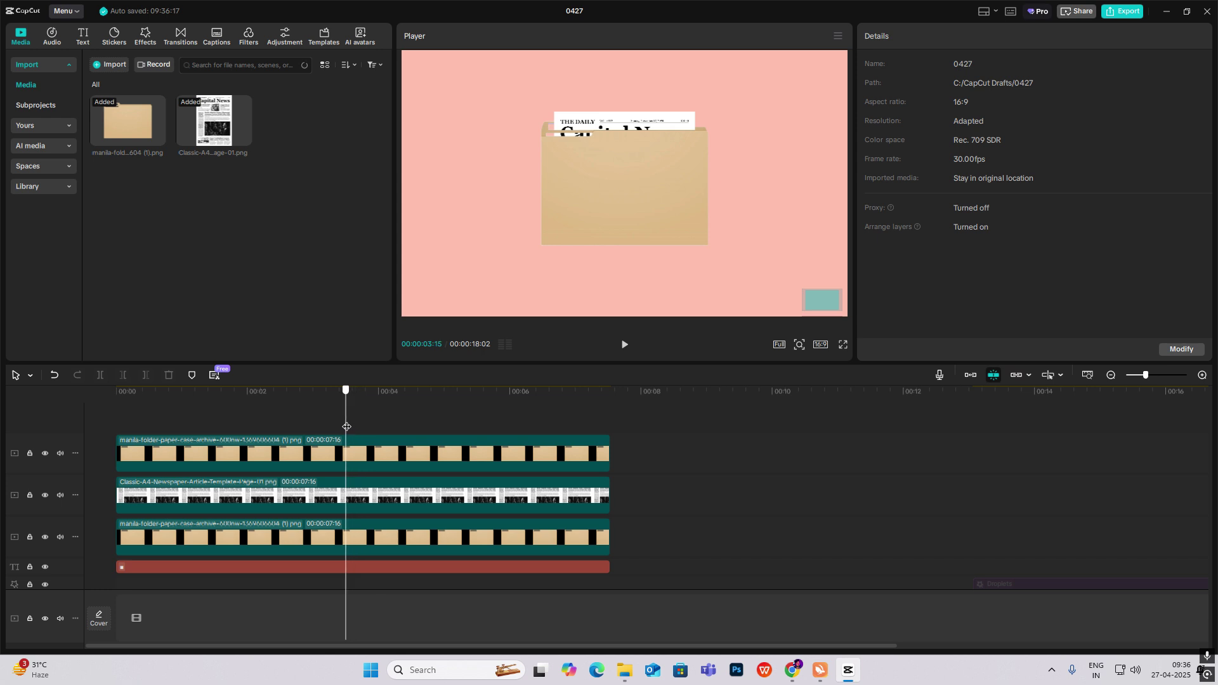
key(ctrl+a)
scroll(365, 587, up, 1)
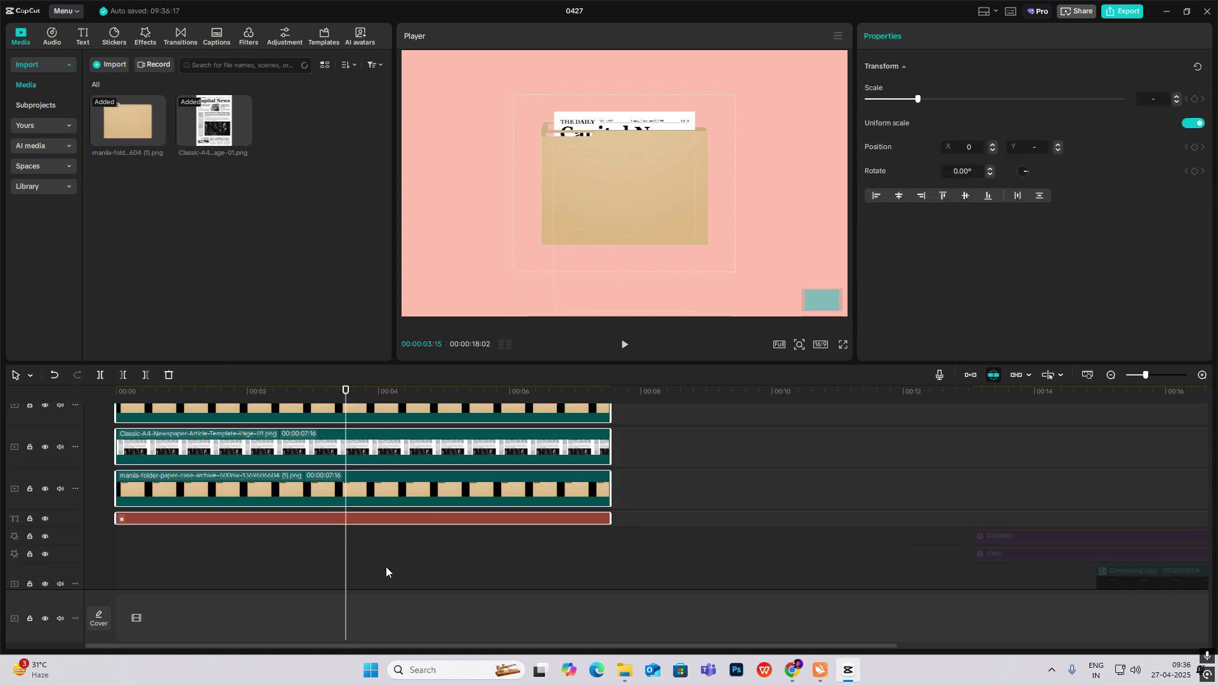
scroll(385, 566, down, 1)
key(ctrl+b)
Combine the first halves of the image clips, excluding the text, into a compound clip.
click(124, 391)
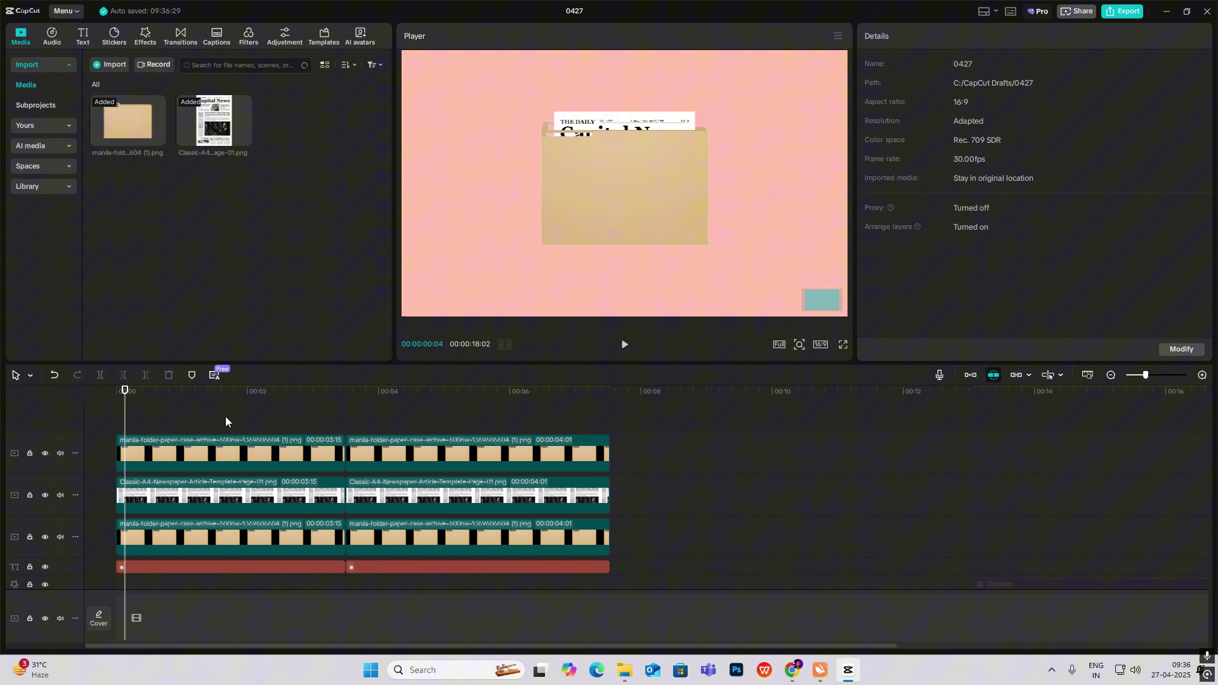
drag(226, 416, 266, 588)
scroll(265, 589, down, 1)
click(259, 520)
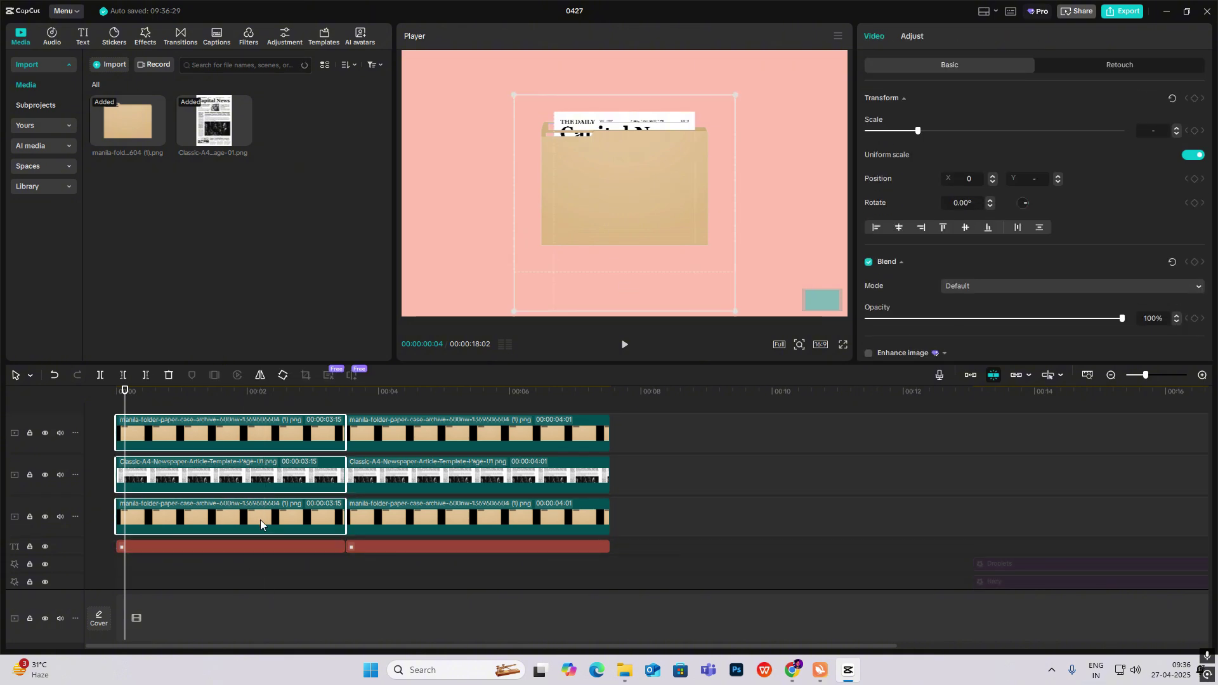
key(alt+g)
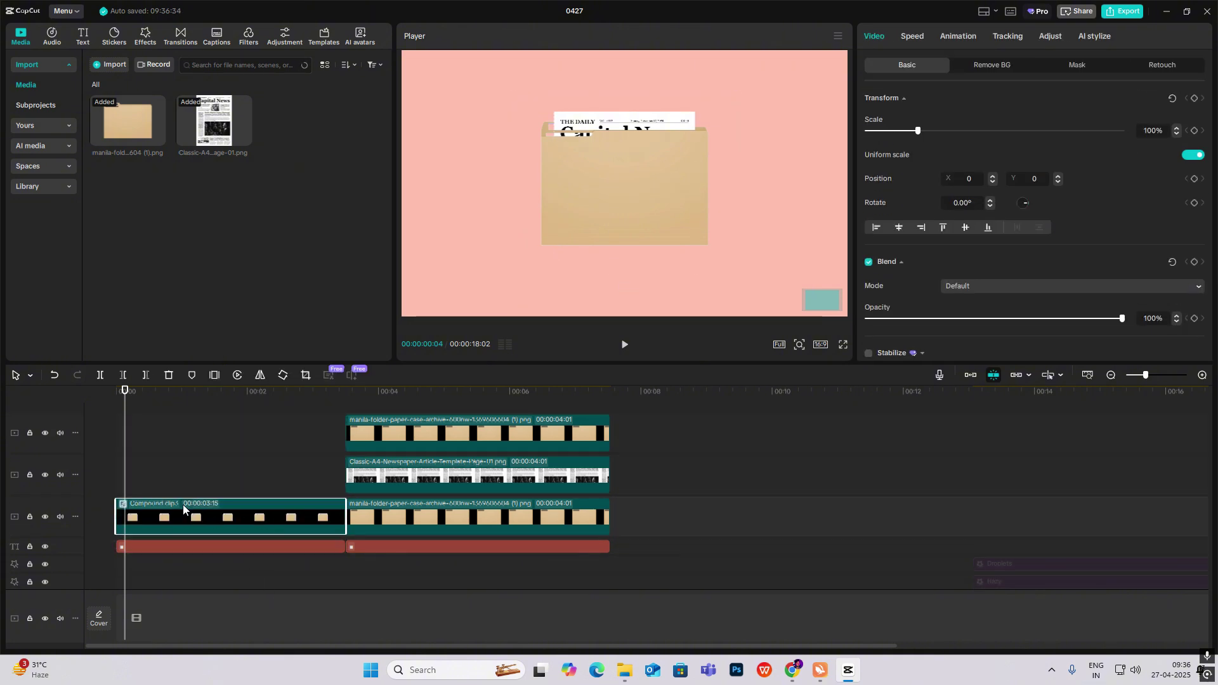
click(116, 391)
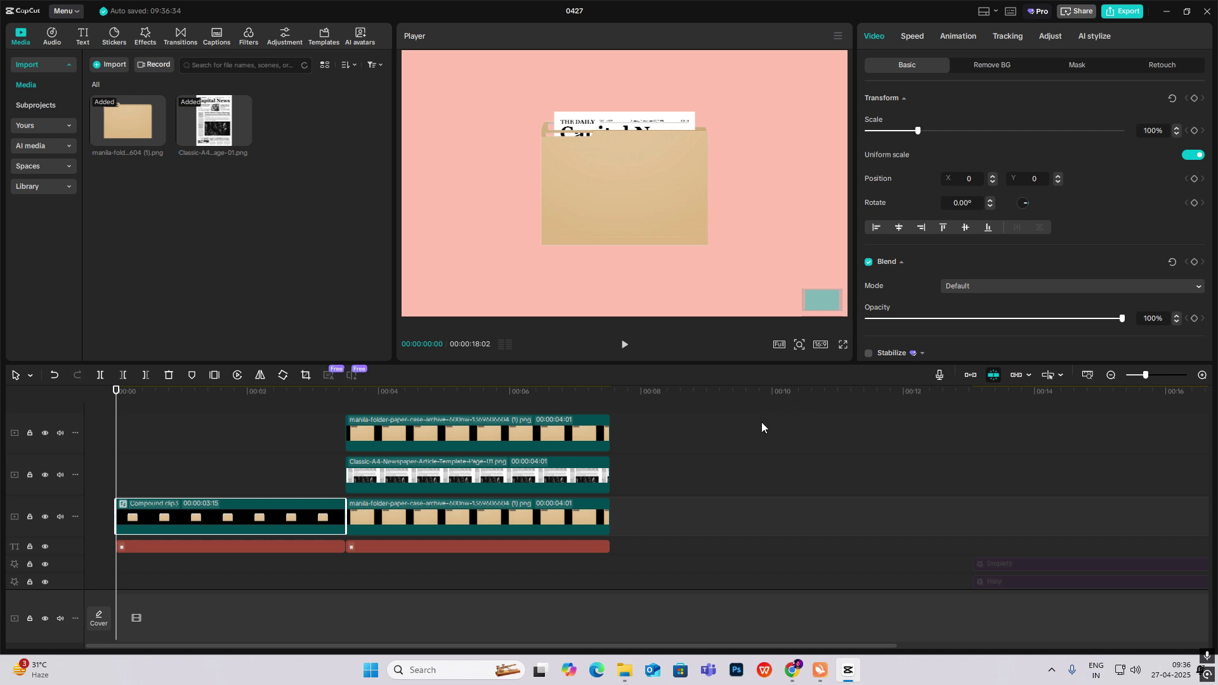
Undo the compound clip and put a slightly offset folder copy on its own lower track.
key(ctrl+z)
click(180, 520)
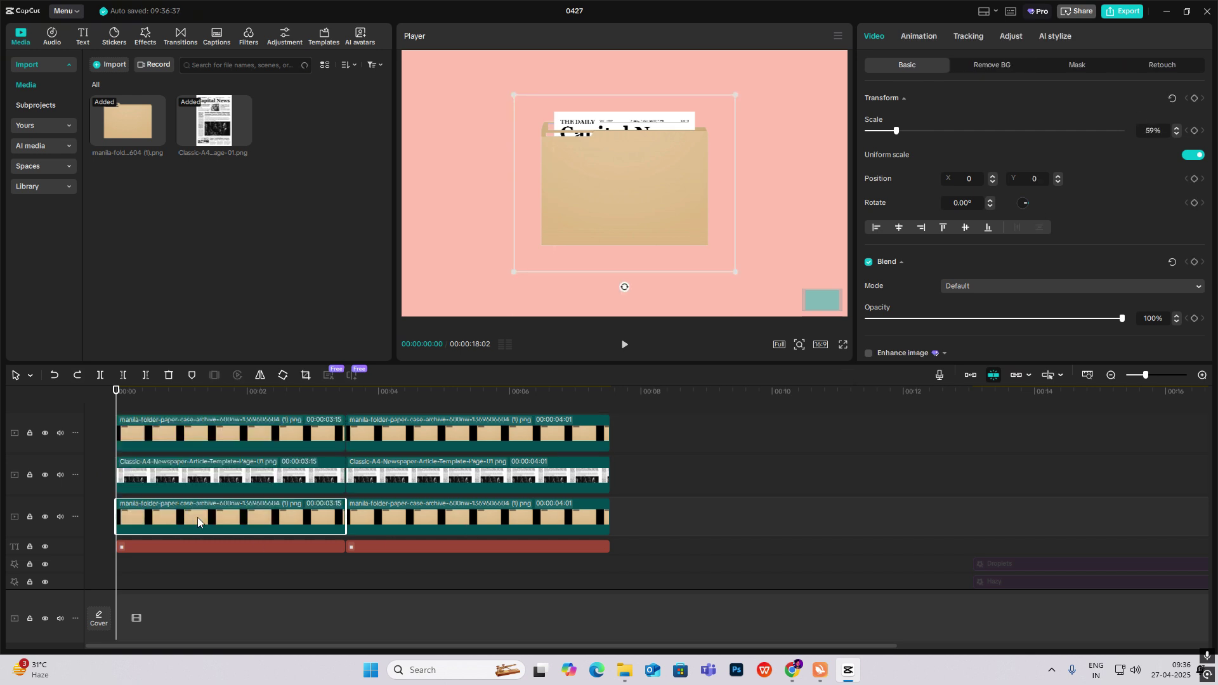
drag(197, 517, 194, 552)
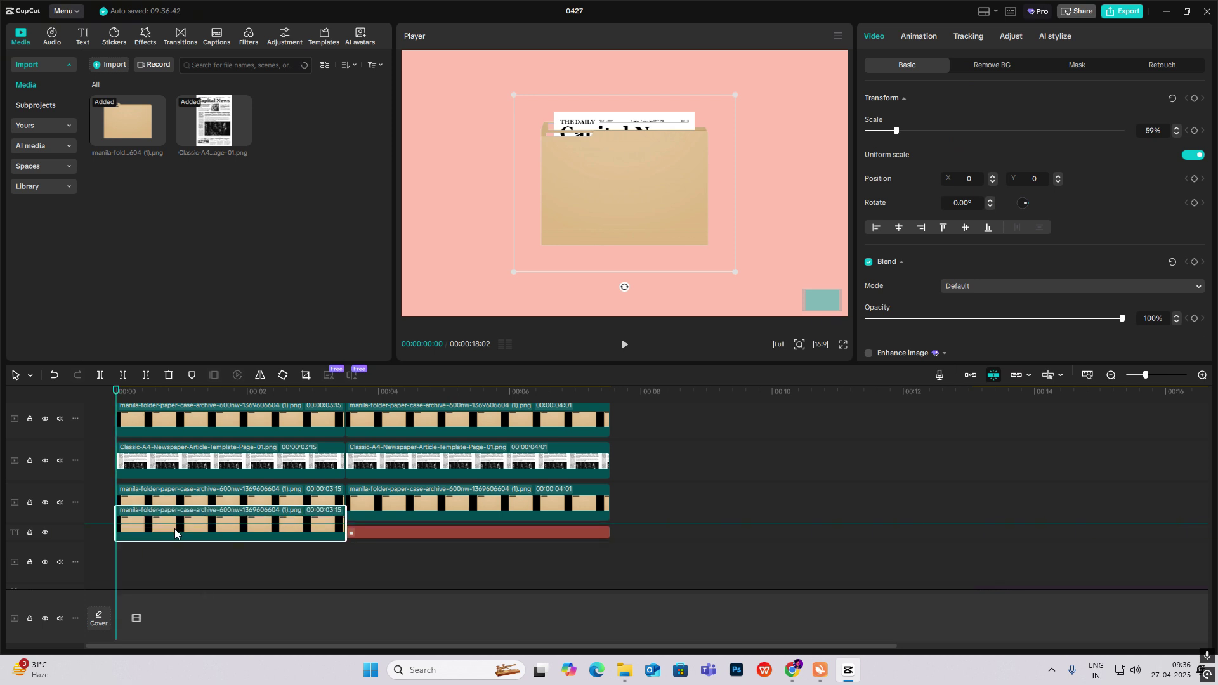
drag(191, 544, 176, 535)
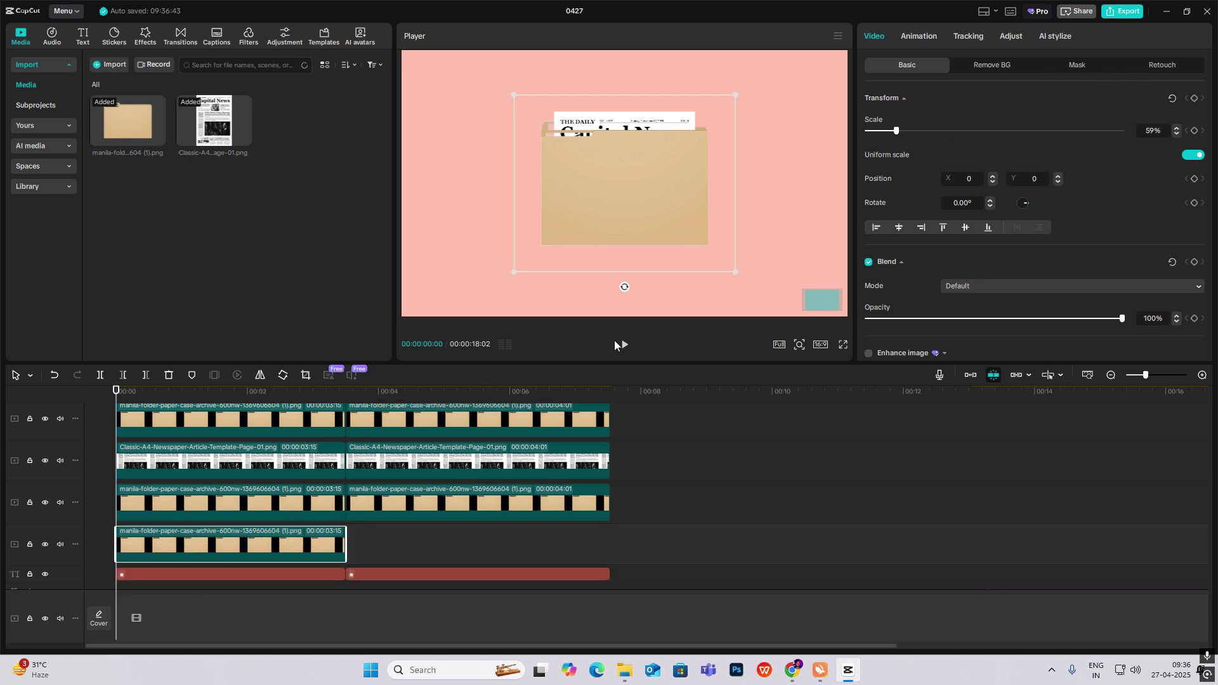
drag(690, 173, 697, 179)
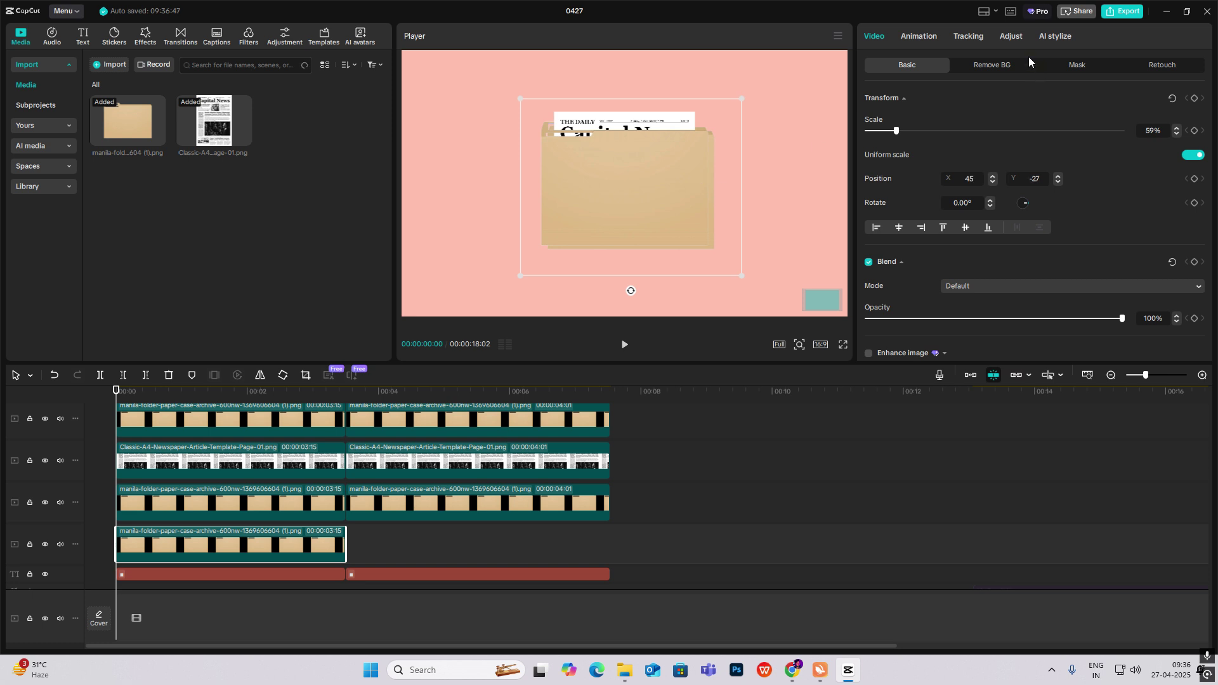
Reset the luma and green curves to turn the folder copy black.
click(1020, 38)
scroll(1092, 176, down, 5)
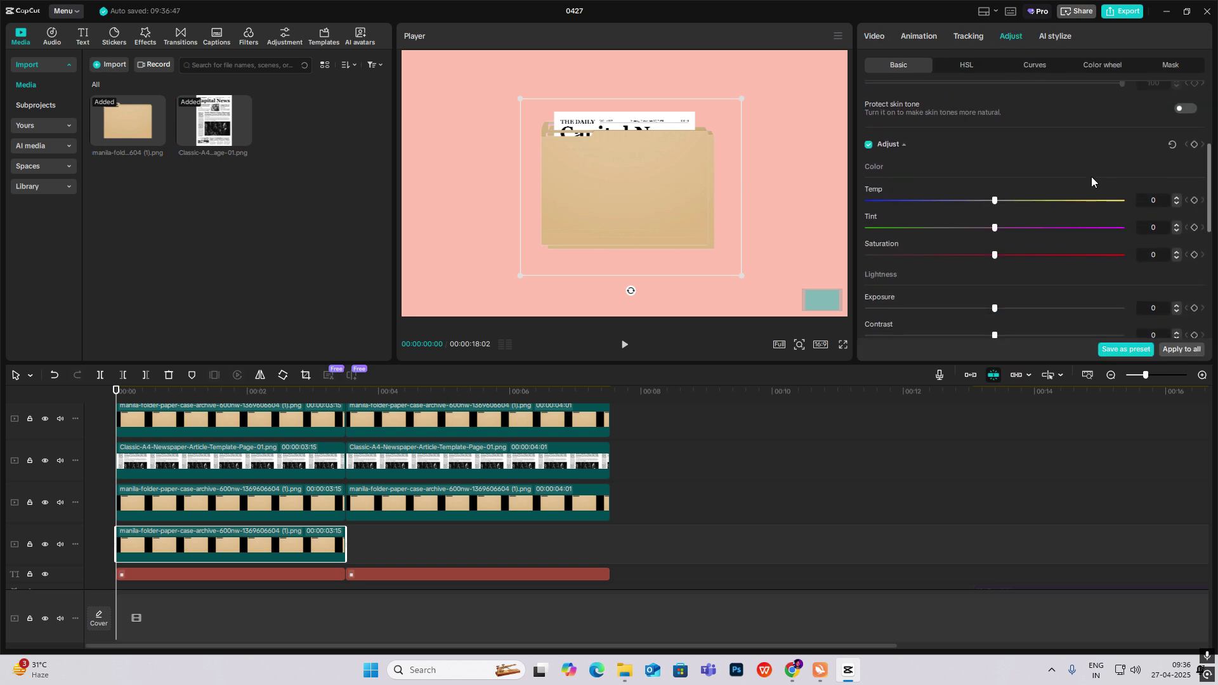
scroll(1092, 176, down, 5)
click(1036, 64)
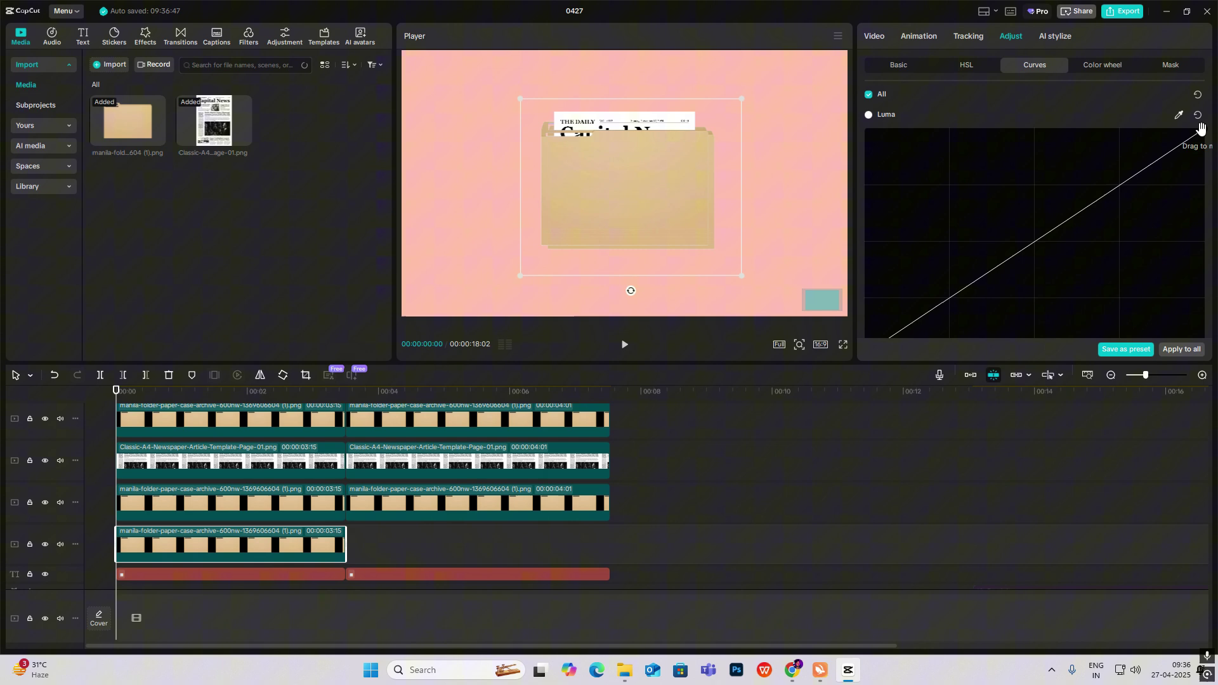
drag(1052, 228, 1053, 209)
click(1199, 115)
scroll(1193, 235, down, 3)
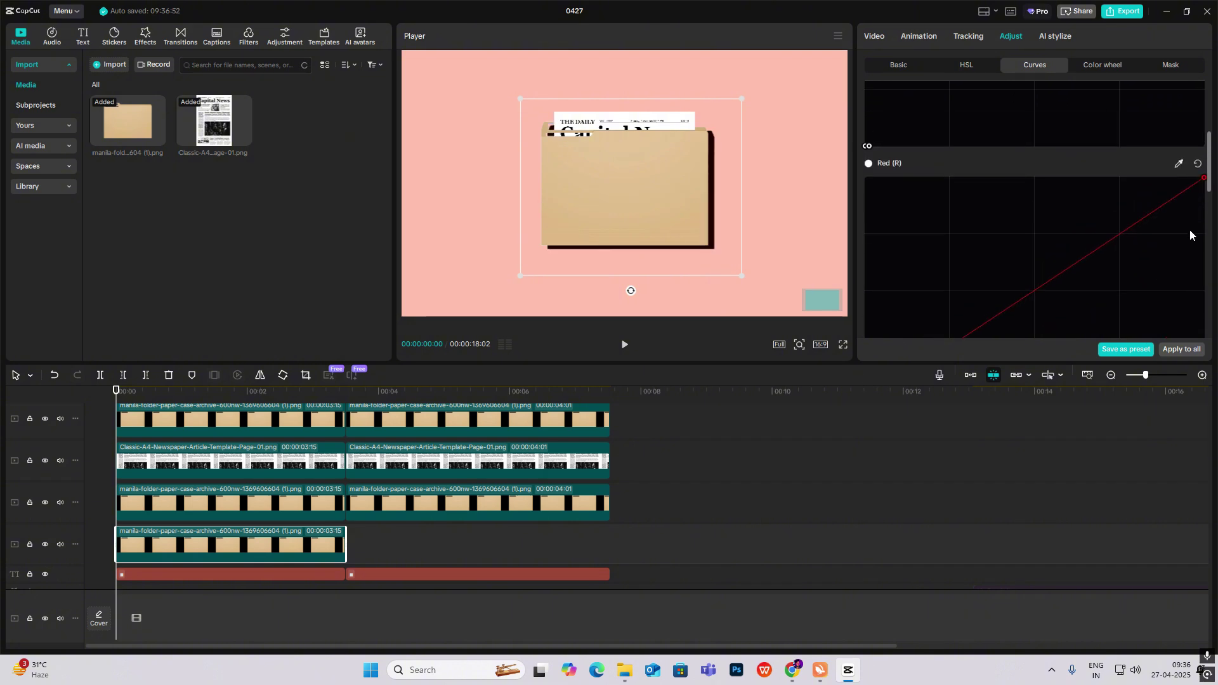
scroll(1193, 235, down, 3)
drag(1148, 209, 1199, 103)
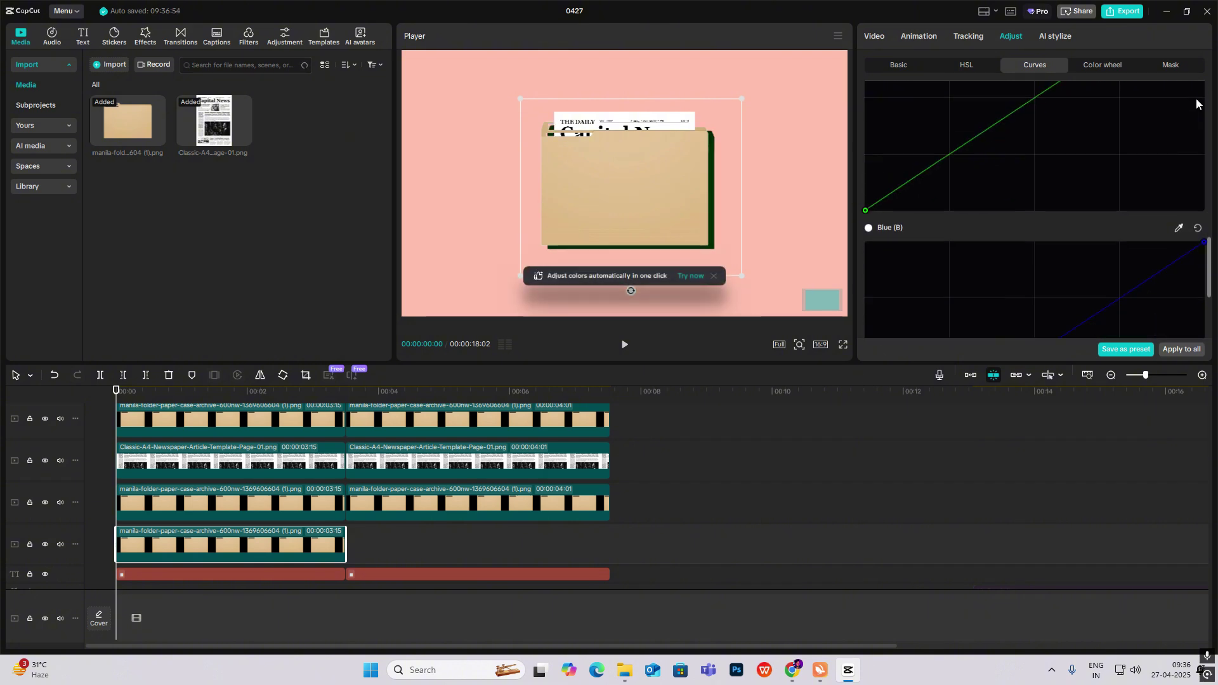
scroll(1199, 104, up, 2)
click(1199, 165)
scroll(1116, 229, down, 2)
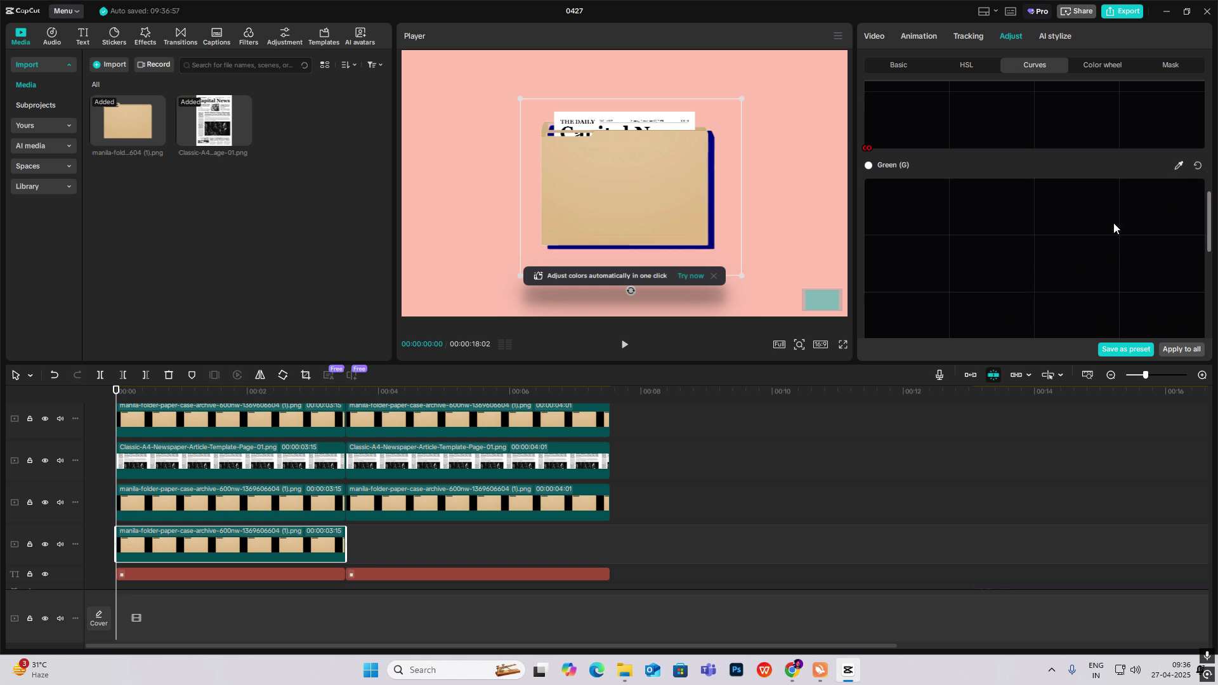
scroll(1116, 229, down, 3)
scroll(1169, 214, down, 2)
click(1198, 109)
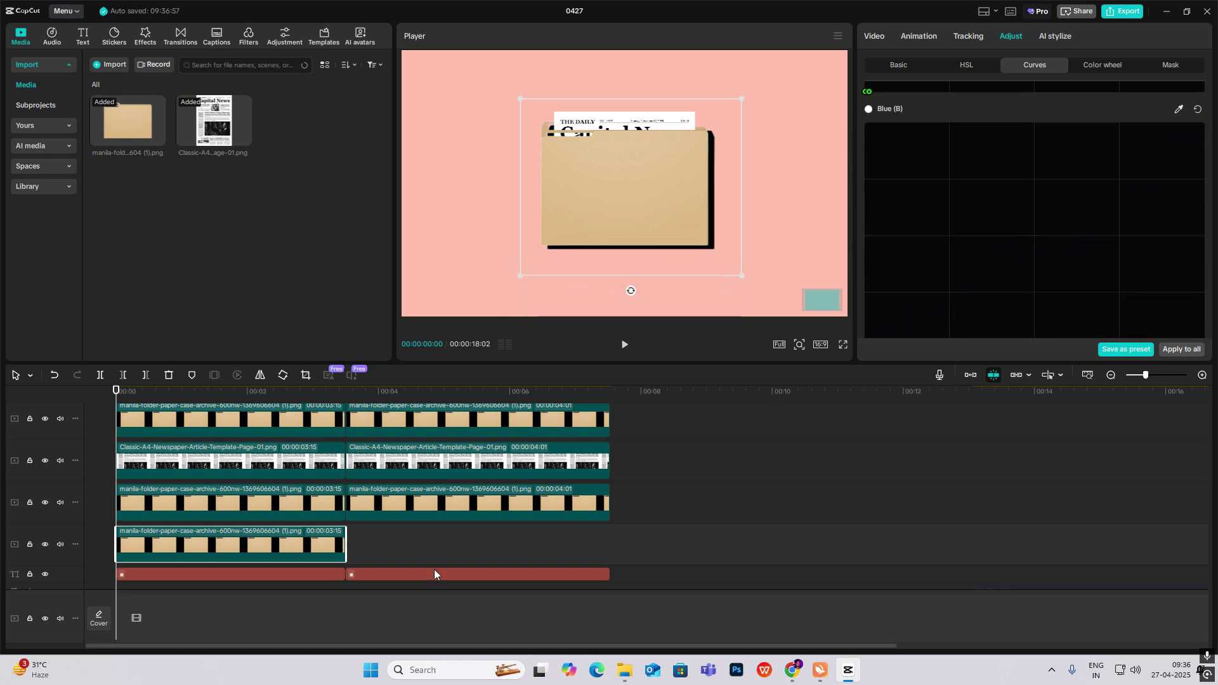
Apply the Blur effect to the shadow clip at strength 66.
drag(676, 207, 676, 209)
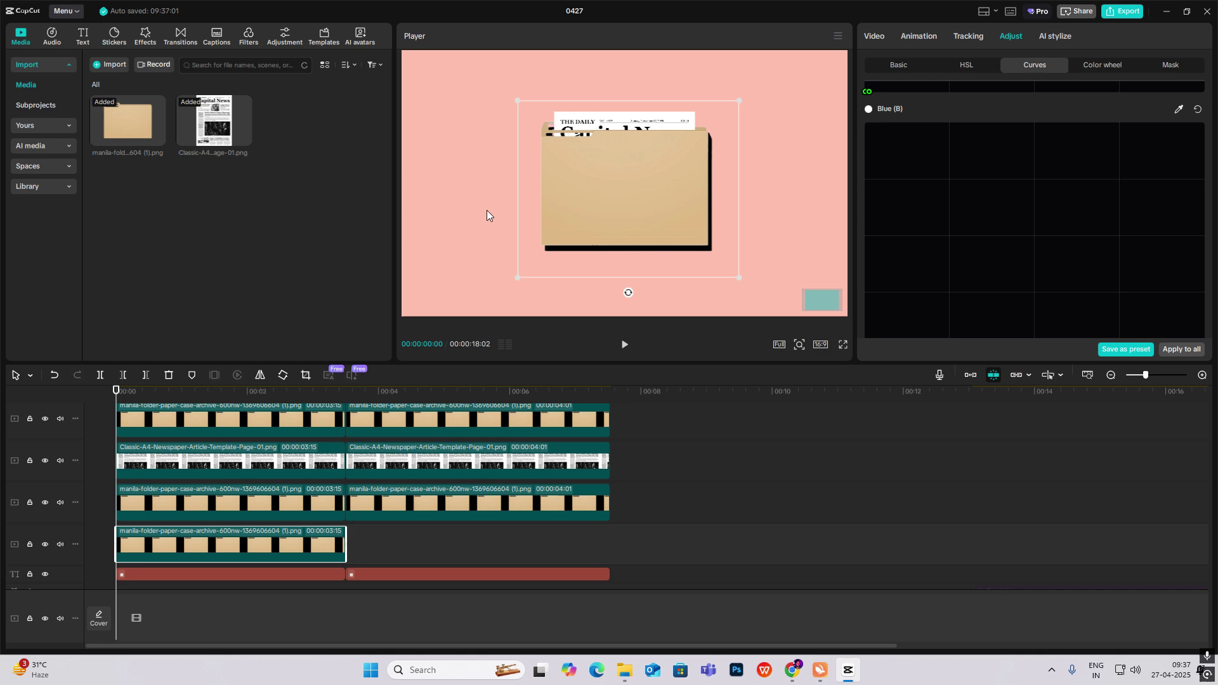
click(144, 36)
scroll(165, 138, down, 5)
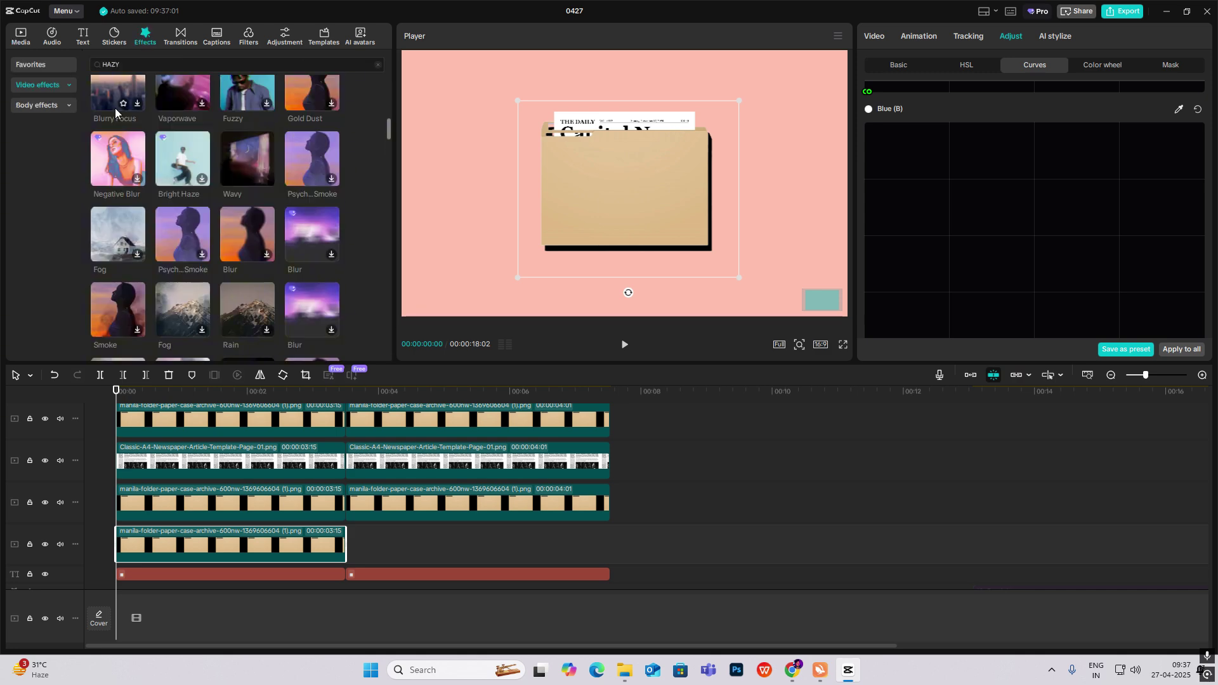
scroll(149, 135, up, 1)
scroll(296, 237, down, 1)
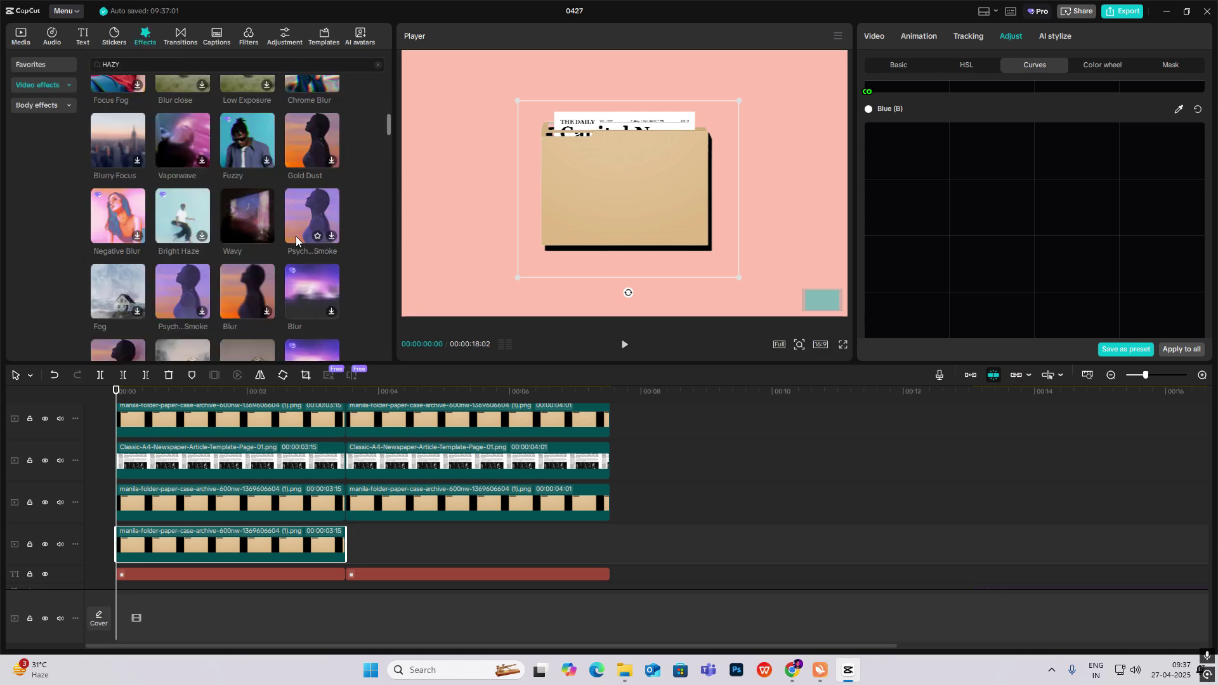
click(110, 65)
key(BackSpace)
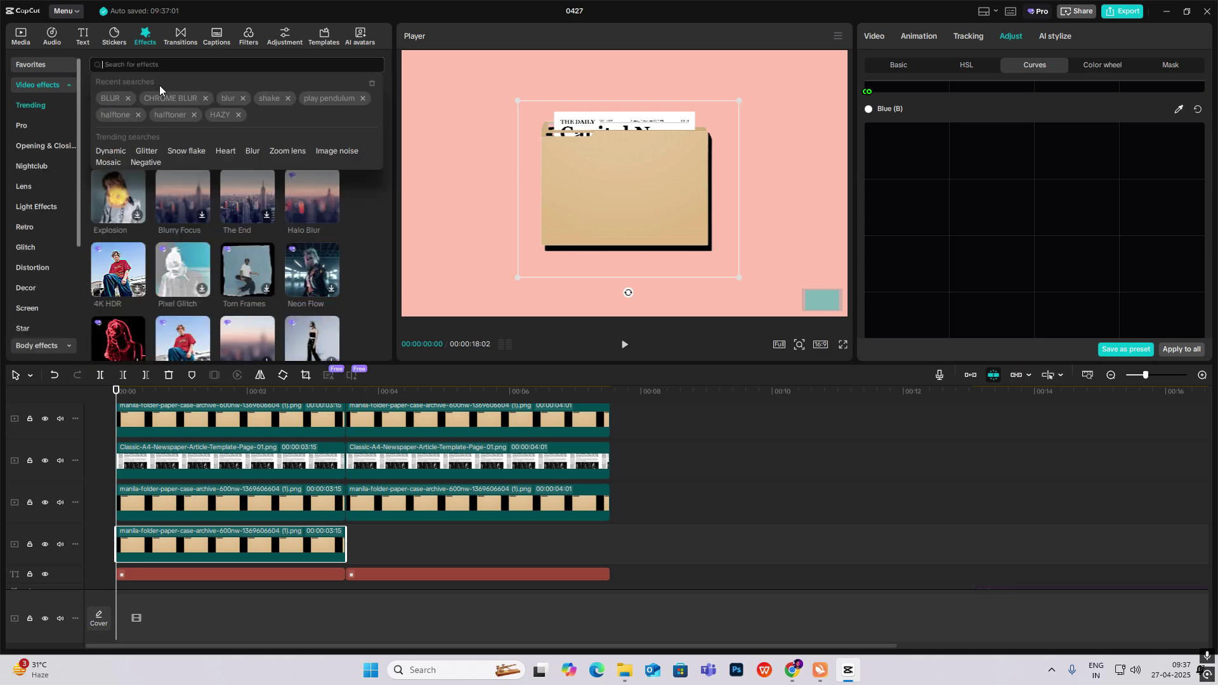
click(228, 98)
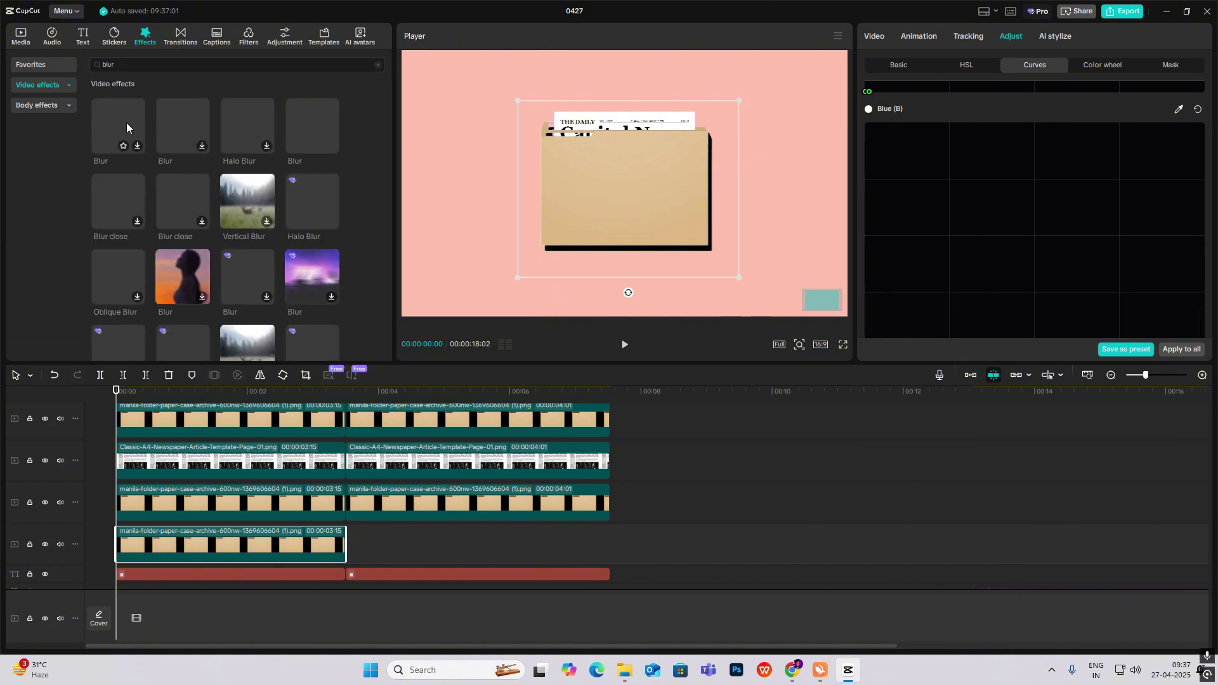
drag(117, 124, 229, 545)
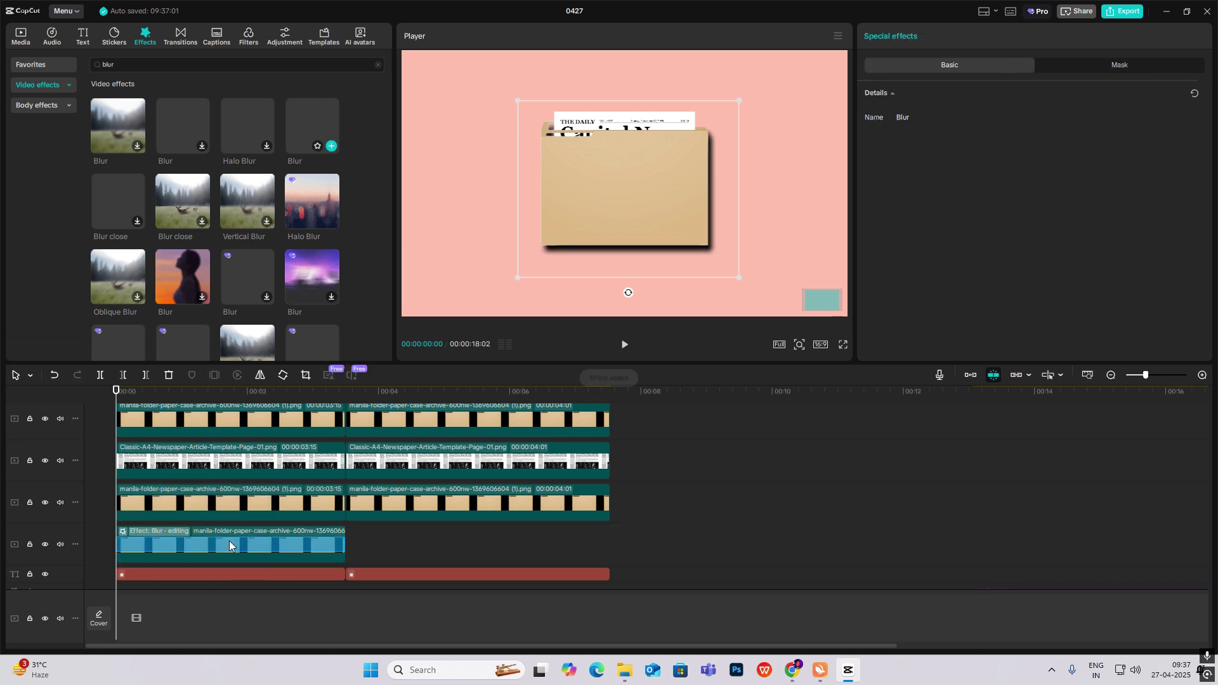
mouse_move(1008, 148)
mouse_down()
mouse_move(1068, 148)
mouse_move(1049, 147)
mouse_up()
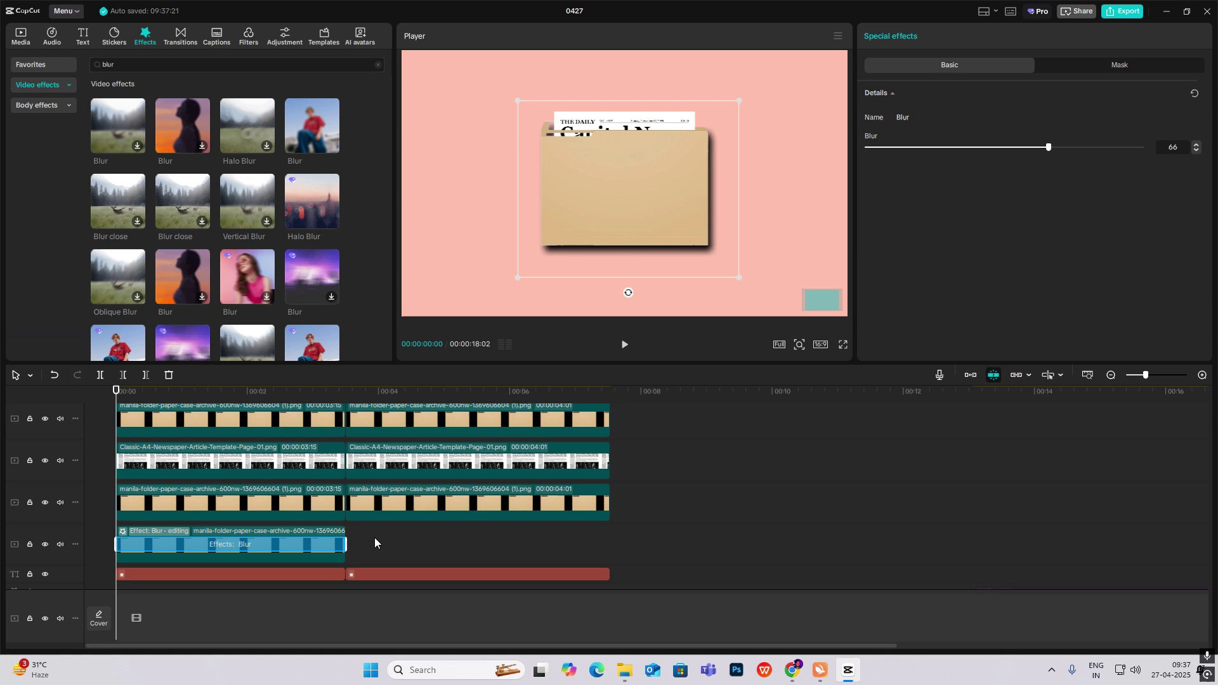
click(280, 560)
Lower the shadow clip's opacity to 54% and extend it to full length.
click(1011, 35)
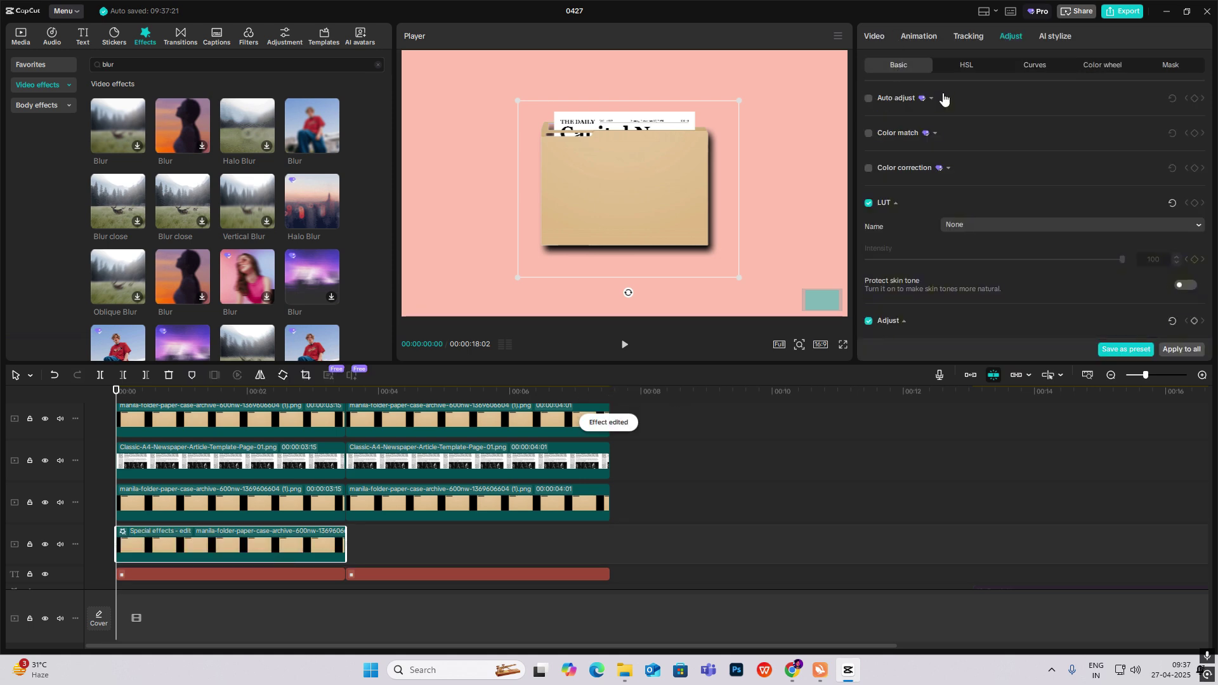
scroll(1004, 198, down, 3)
scroll(1005, 198, down, 3)
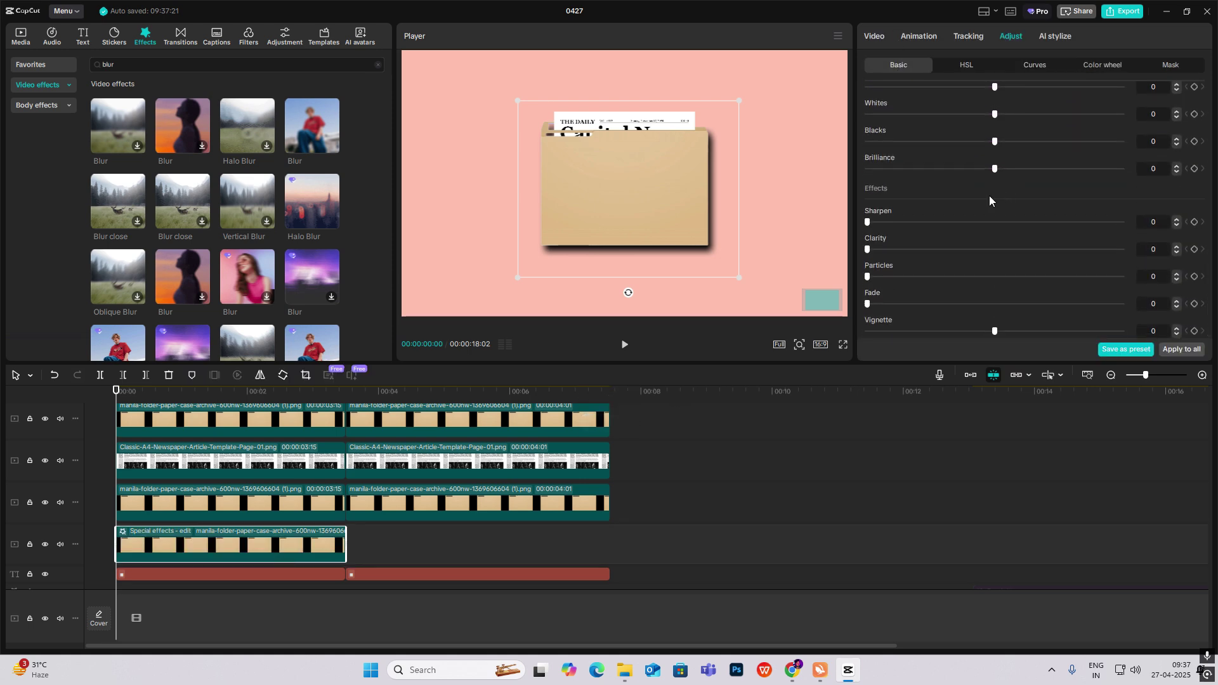
scroll(989, 195, up, 1)
click(873, 35)
scroll(1039, 260, down, 3)
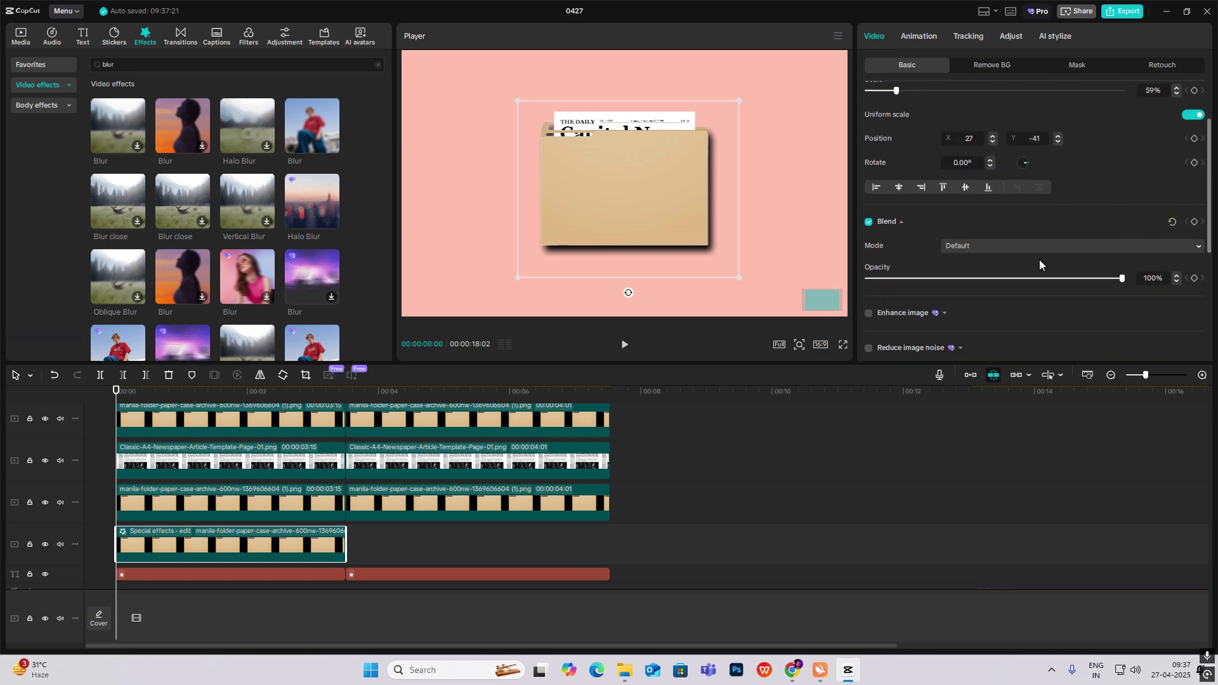
drag(1082, 262, 1016, 262)
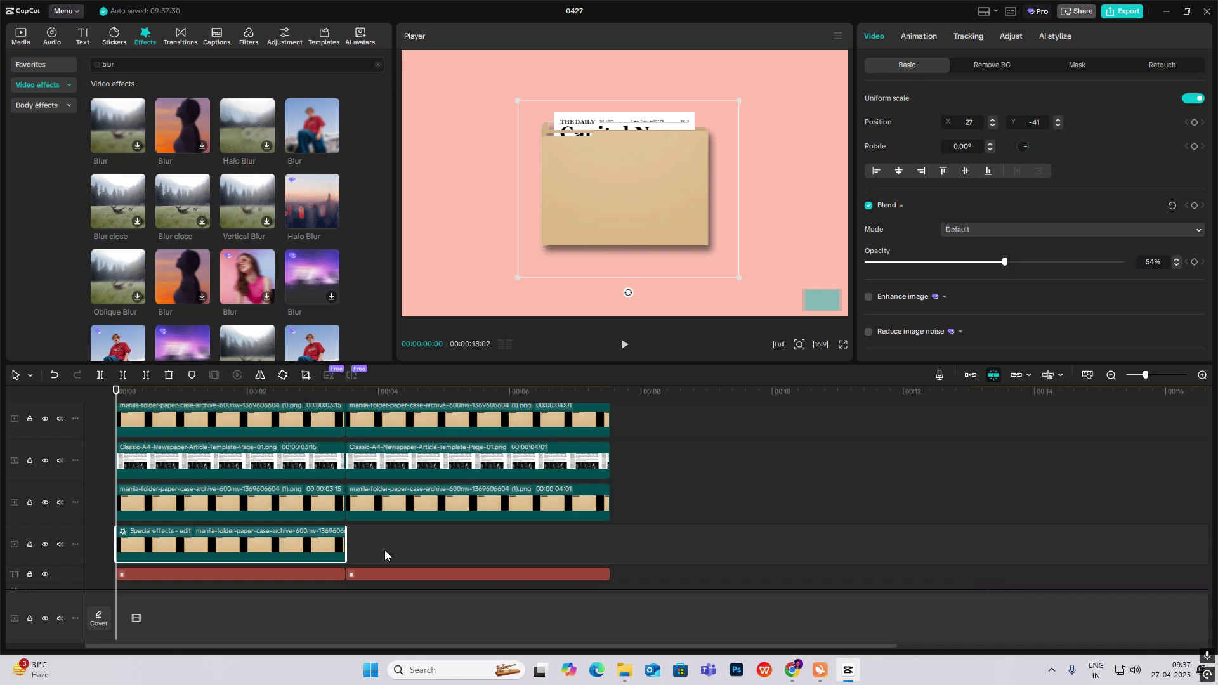
drag(346, 544, 609, 544)
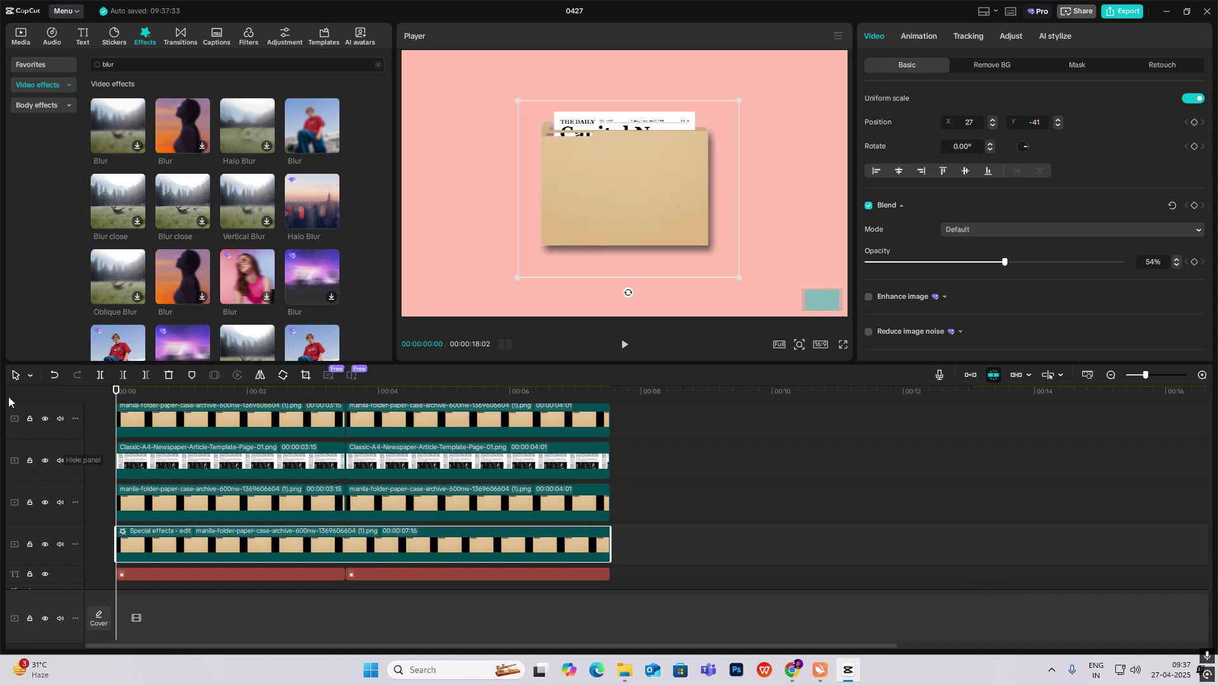
scroll(334, 523, up, 1)
Split the shadow clip at 03:15 and merge the first sections of all four tracks into a compound clip.
click(346, 391)
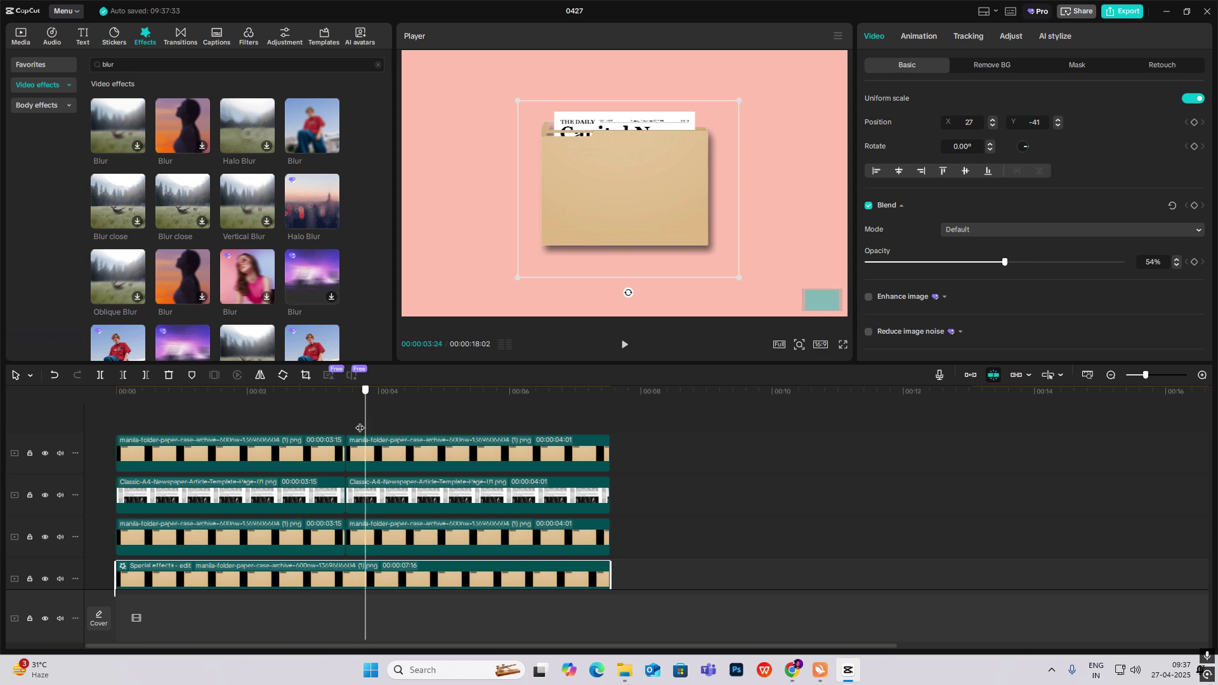
scroll(354, 457, down, 2)
scroll(355, 457, down, 1)
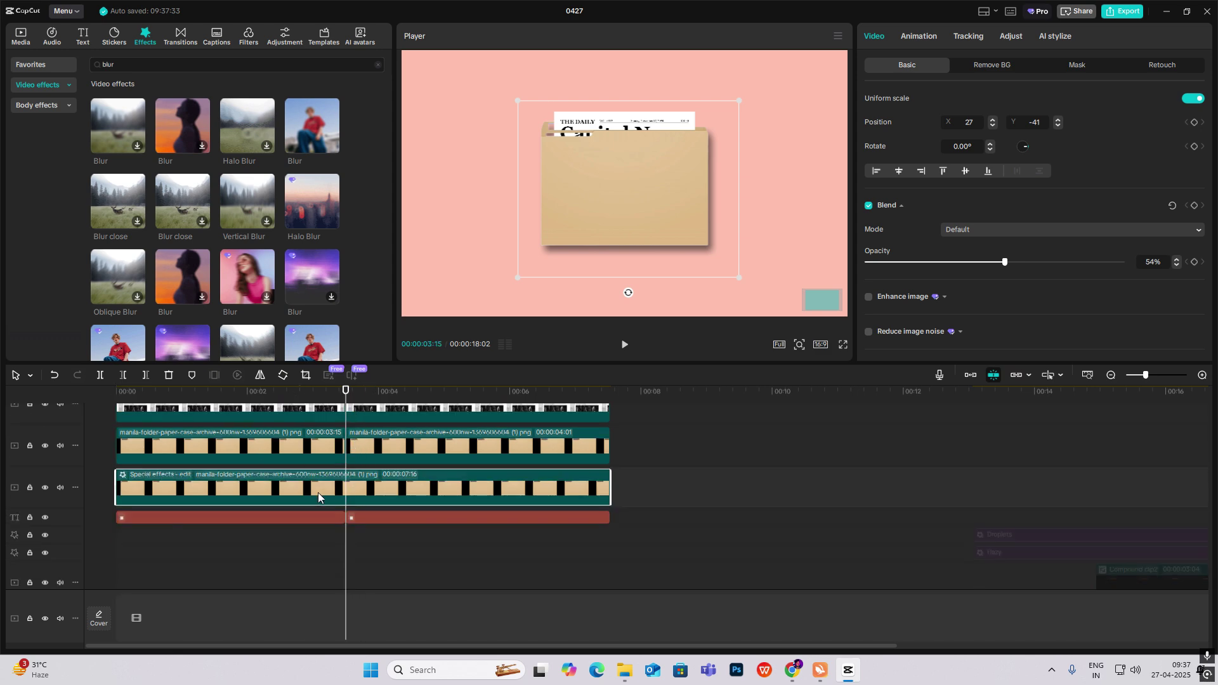
key(ctrl+b)
scroll(320, 497, up, 2)
click(215, 391)
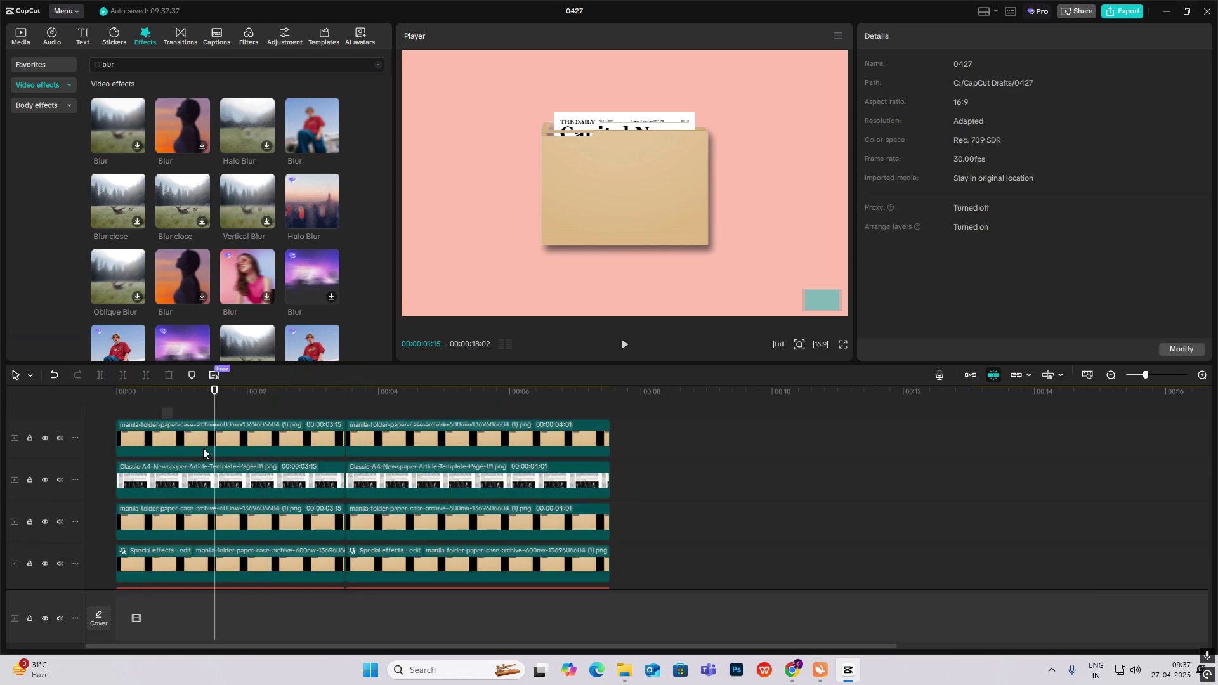
drag(203, 453, 247, 557)
key(alt+g)
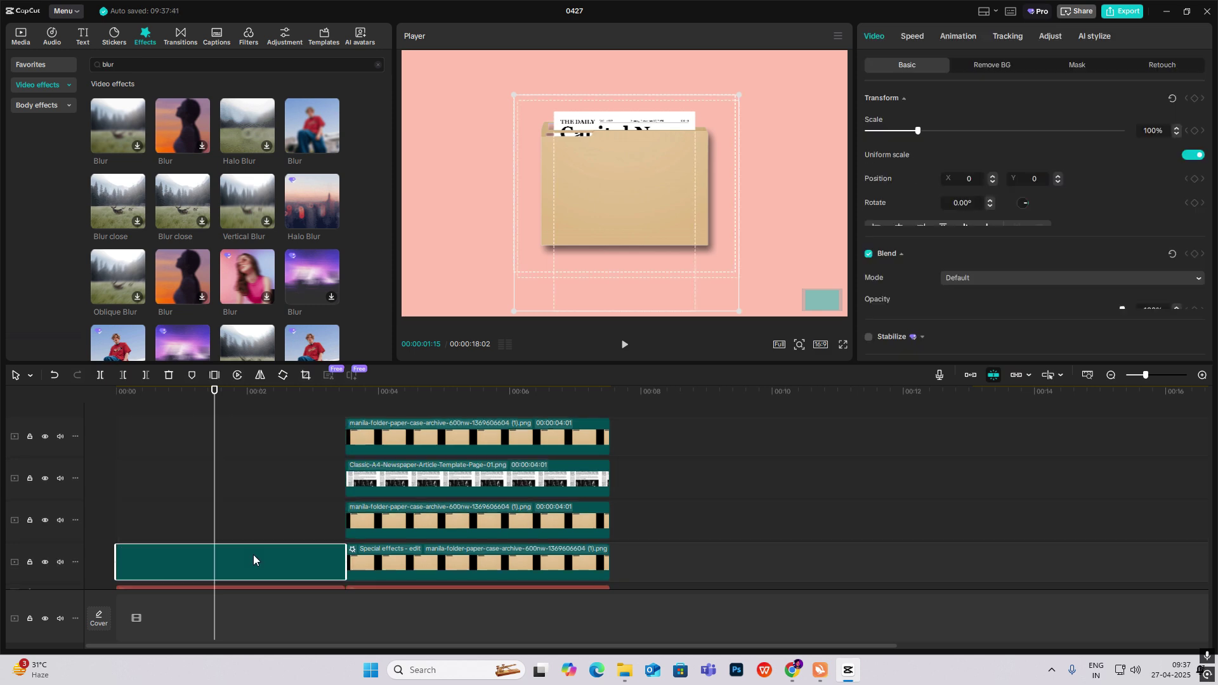
click(120, 501)
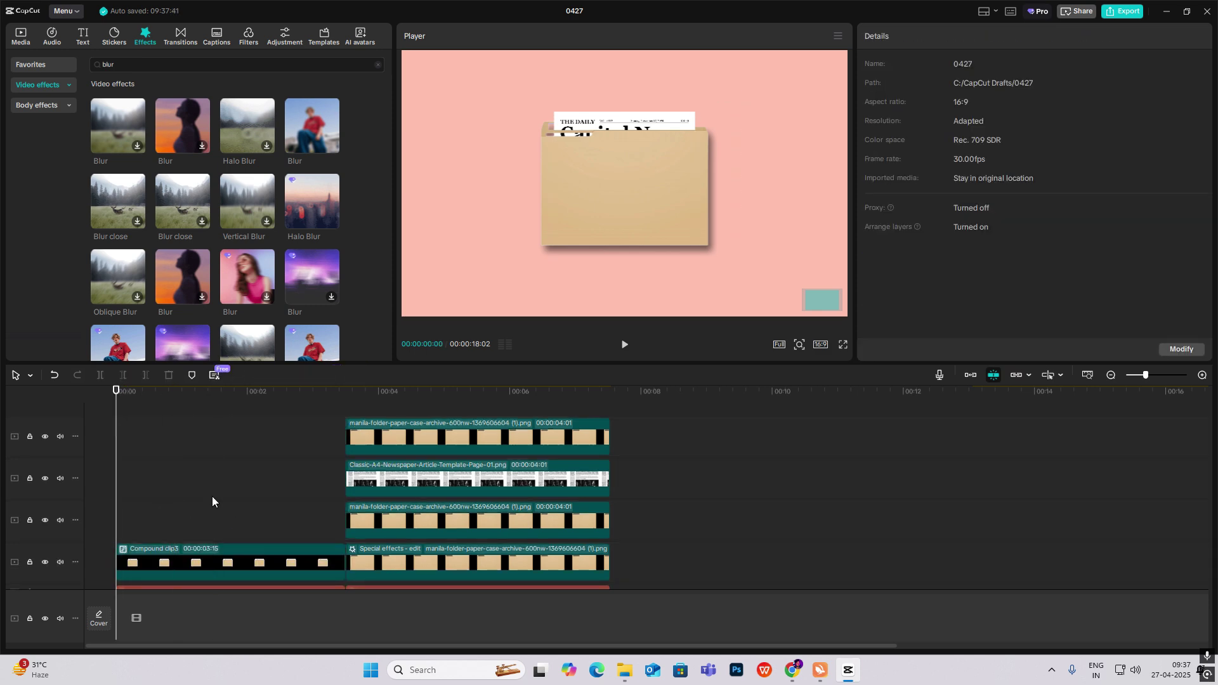
Keyframe the compound clip to start below the frame tilted 11.5° and end at rest.
click(285, 553)
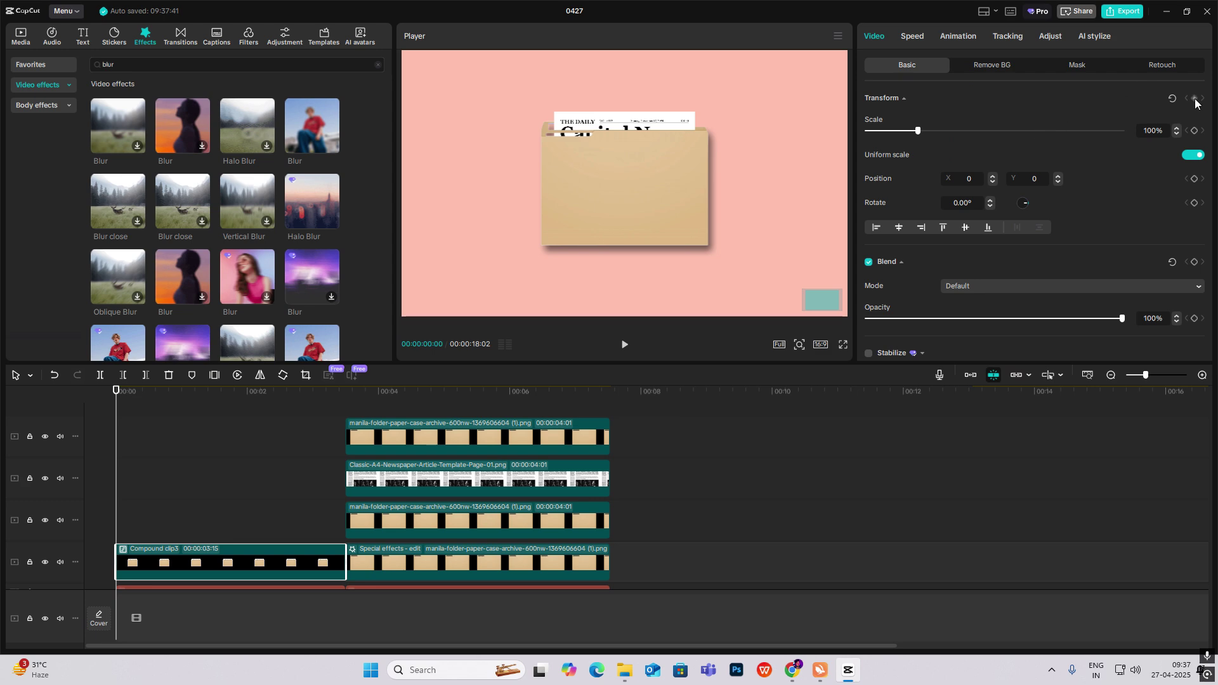
drag(119, 535, 344, 539)
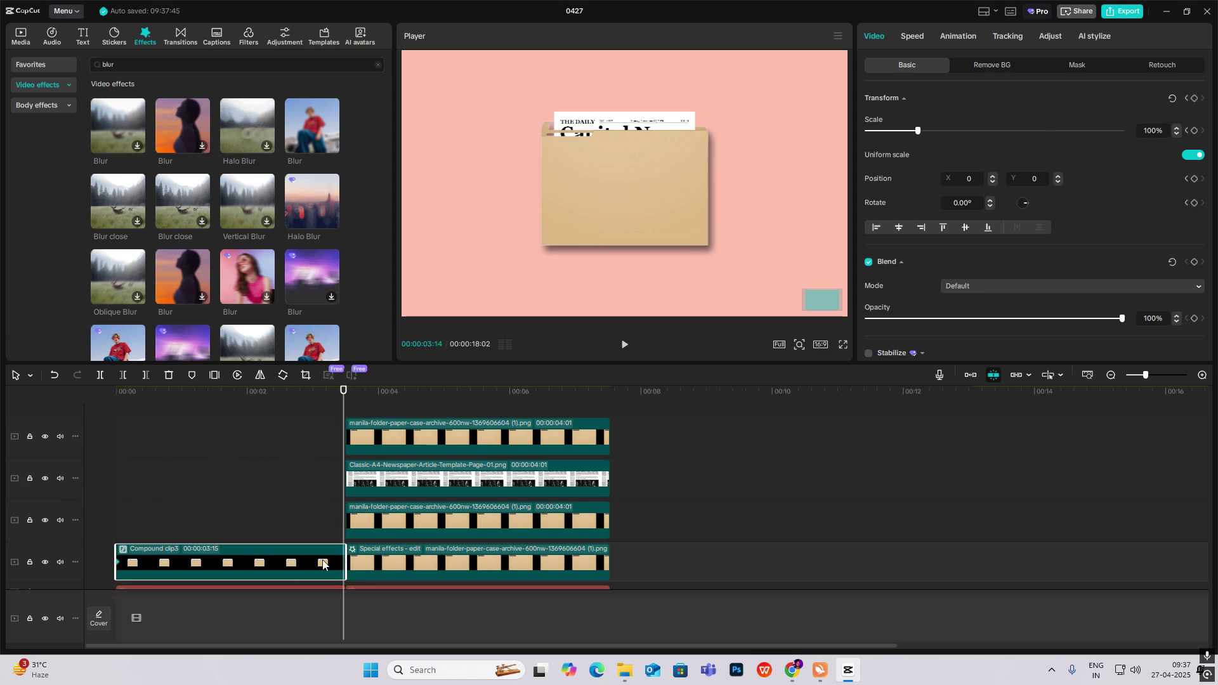
click(1194, 97)
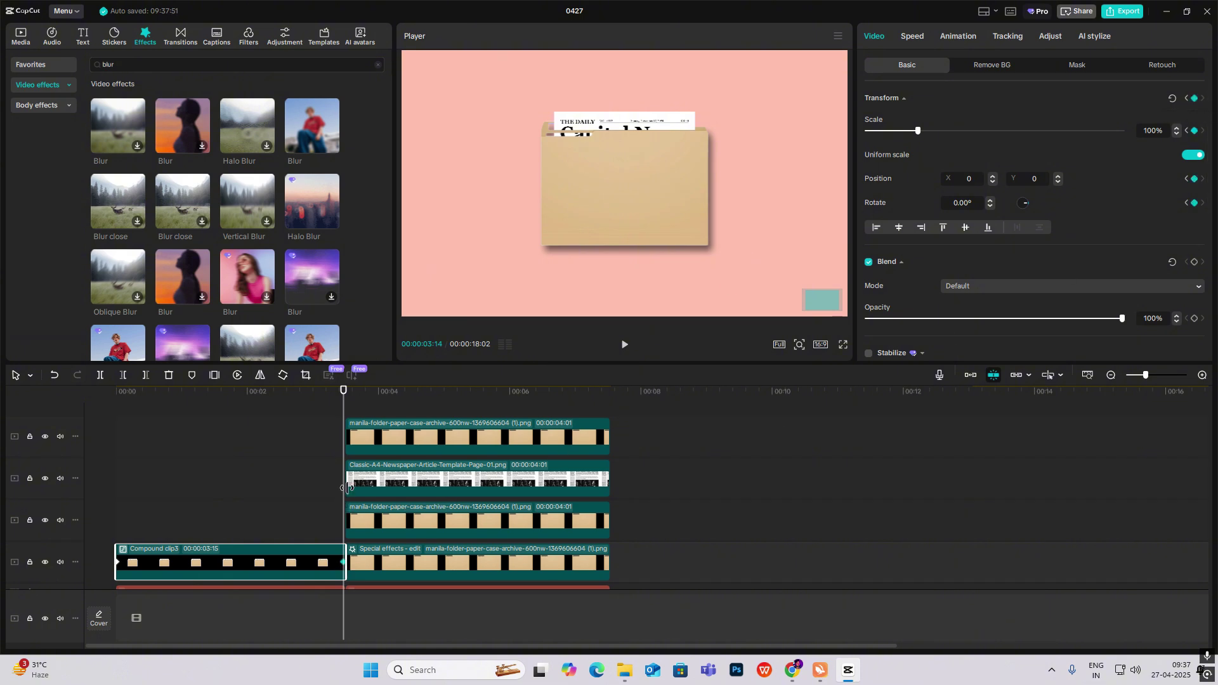
key(Home)
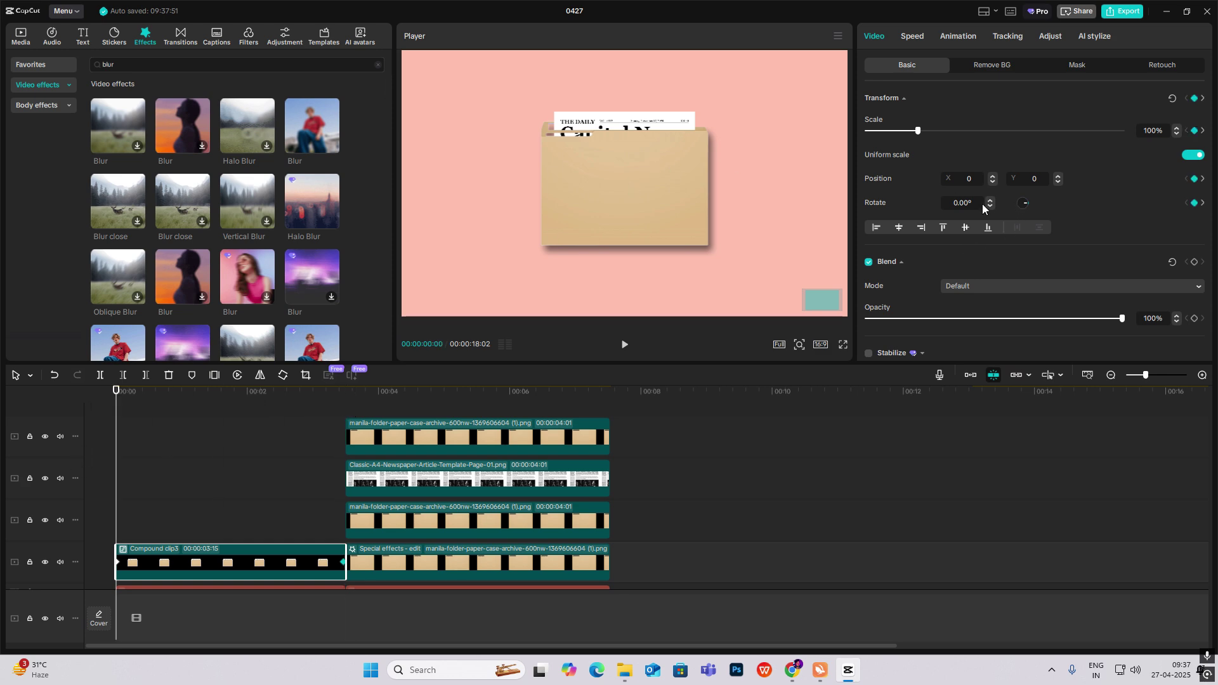
drag(990, 203, 976, 202)
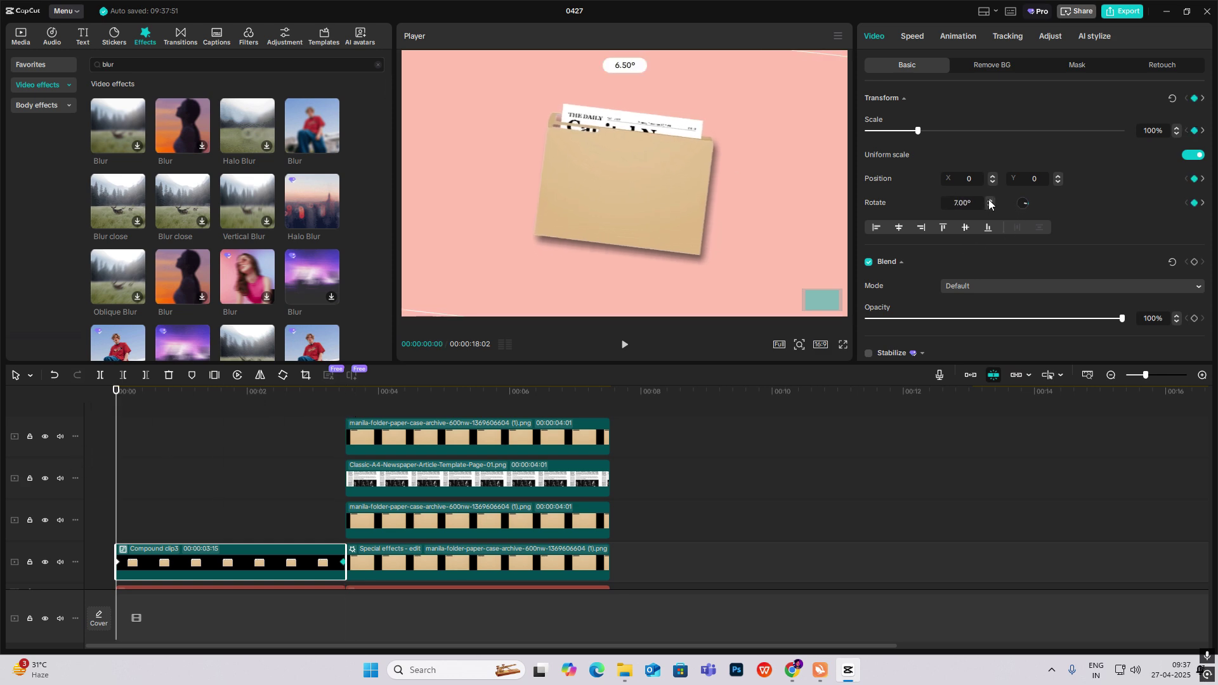
drag(650, 187, 638, 410)
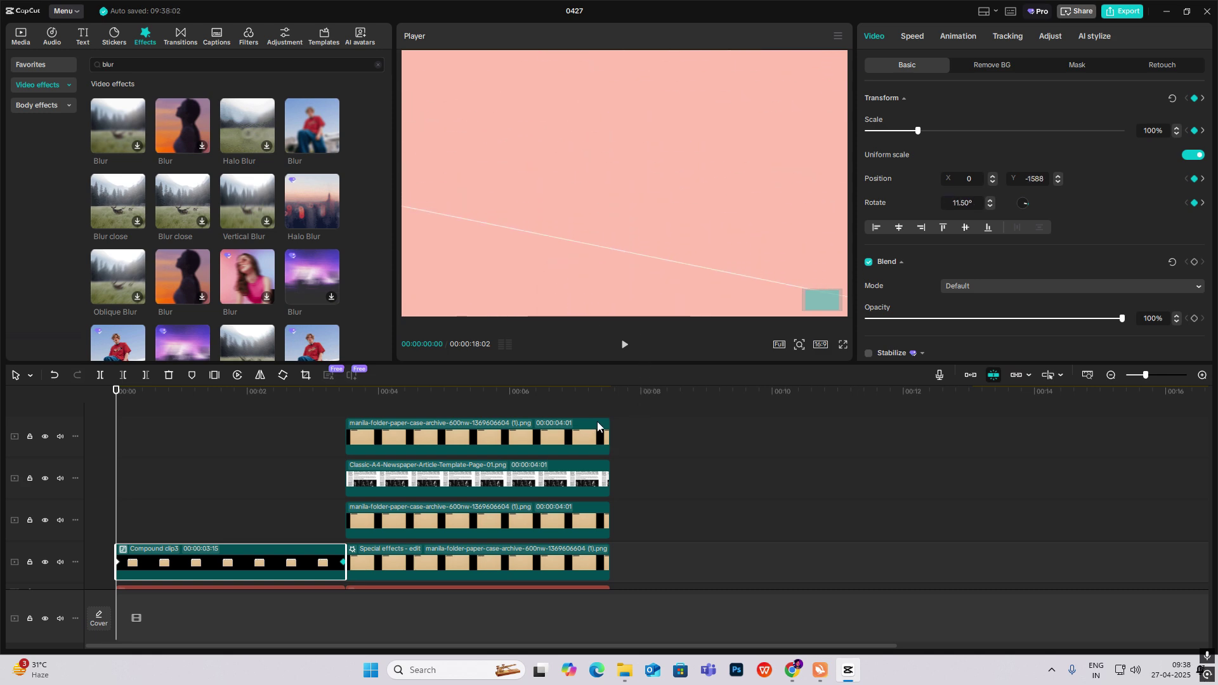
Apply Cubic Ease to the vertical position animation and preview it.
click(342, 561)
click(212, 519)
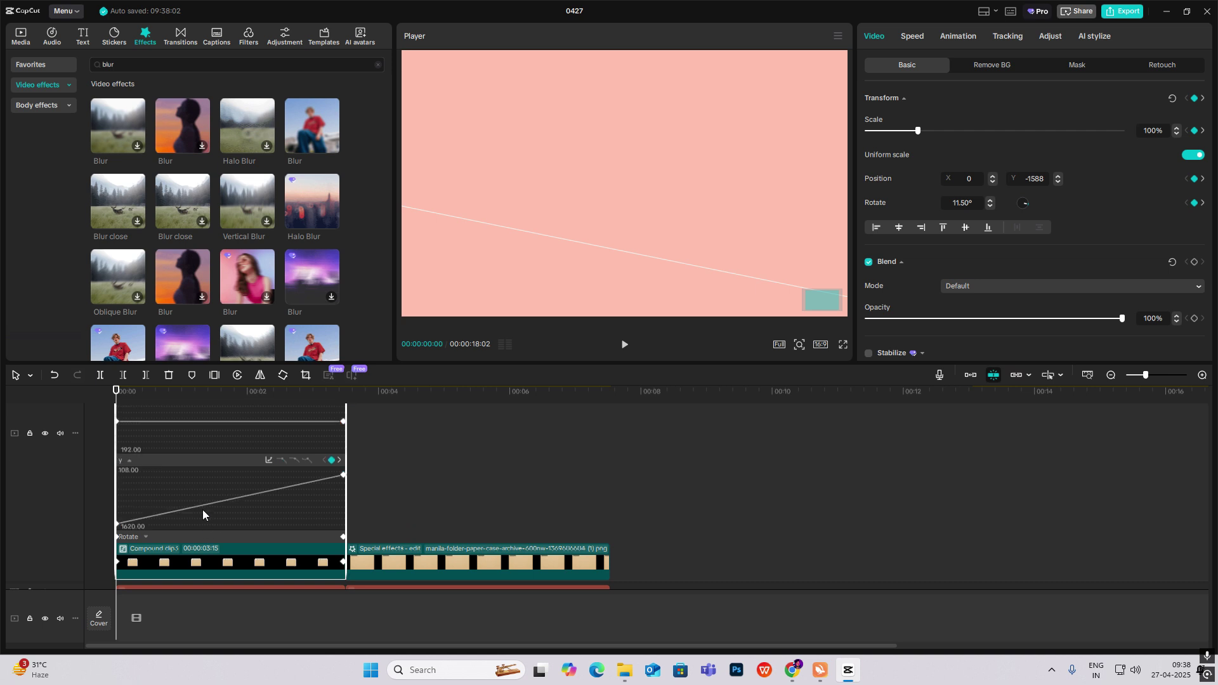
click(269, 459)
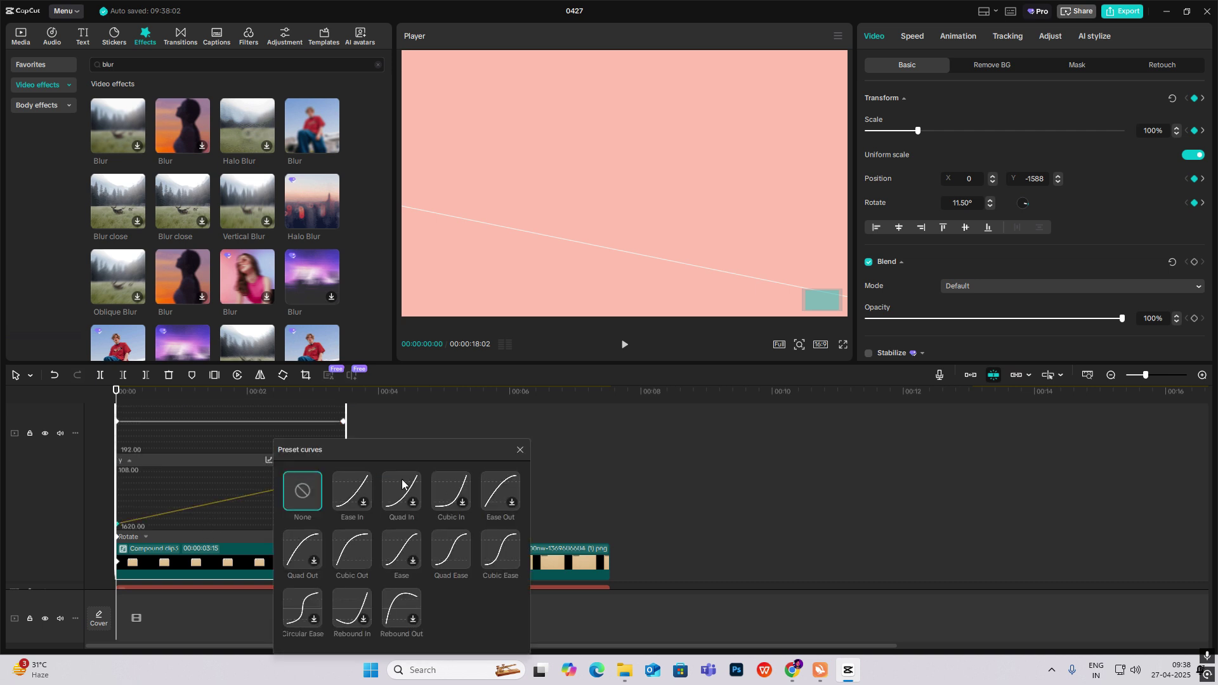
click(496, 553)
key(space)
click(519, 449)
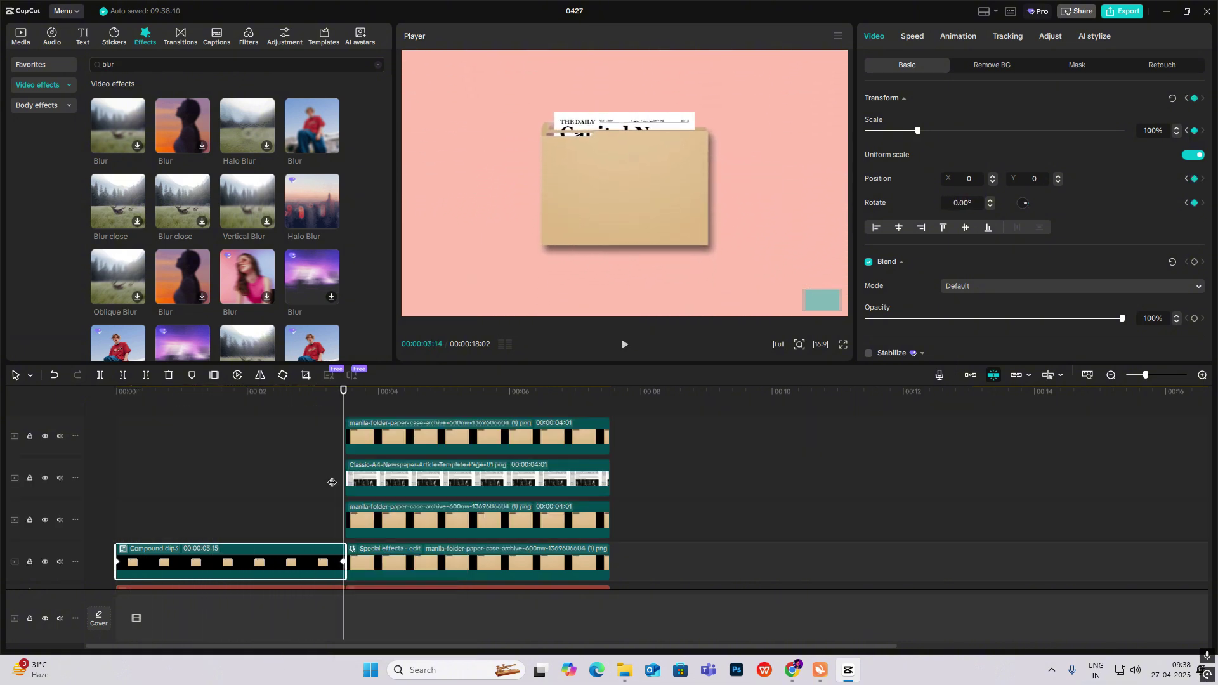
scroll(331, 483, down, 1)
Apply the Cubic Ease preset to the compound clip's rotation curve and preview playback.
click(255, 517)
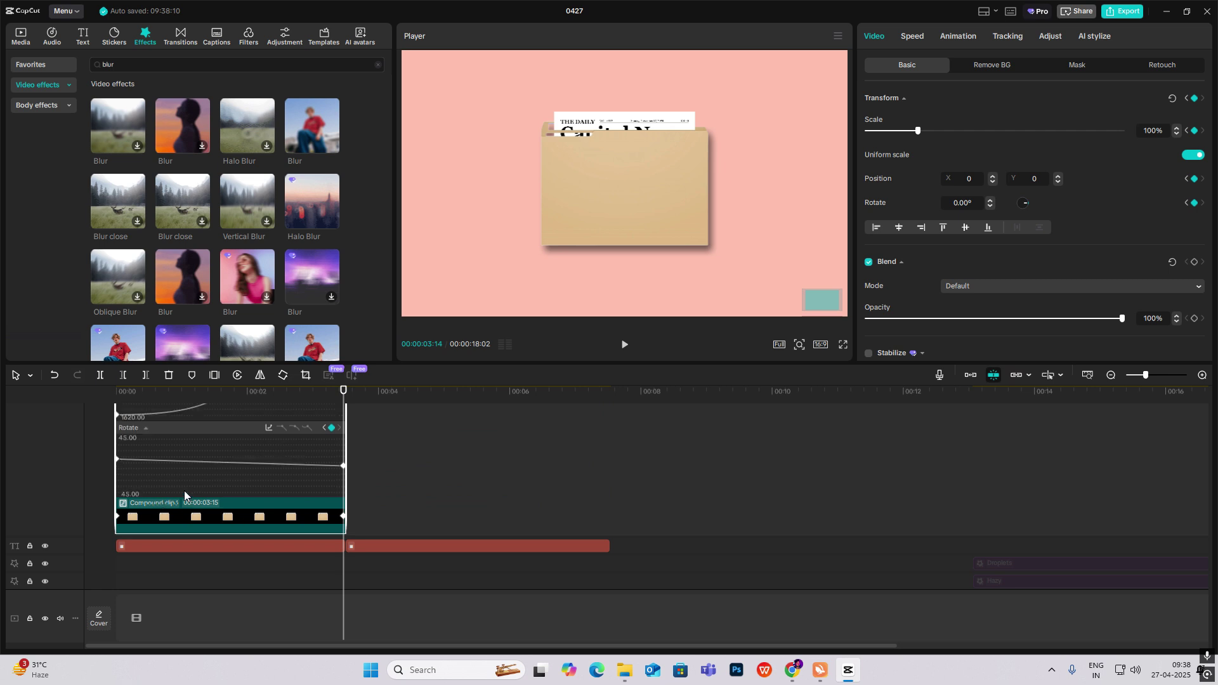
click(228, 460)
click(269, 428)
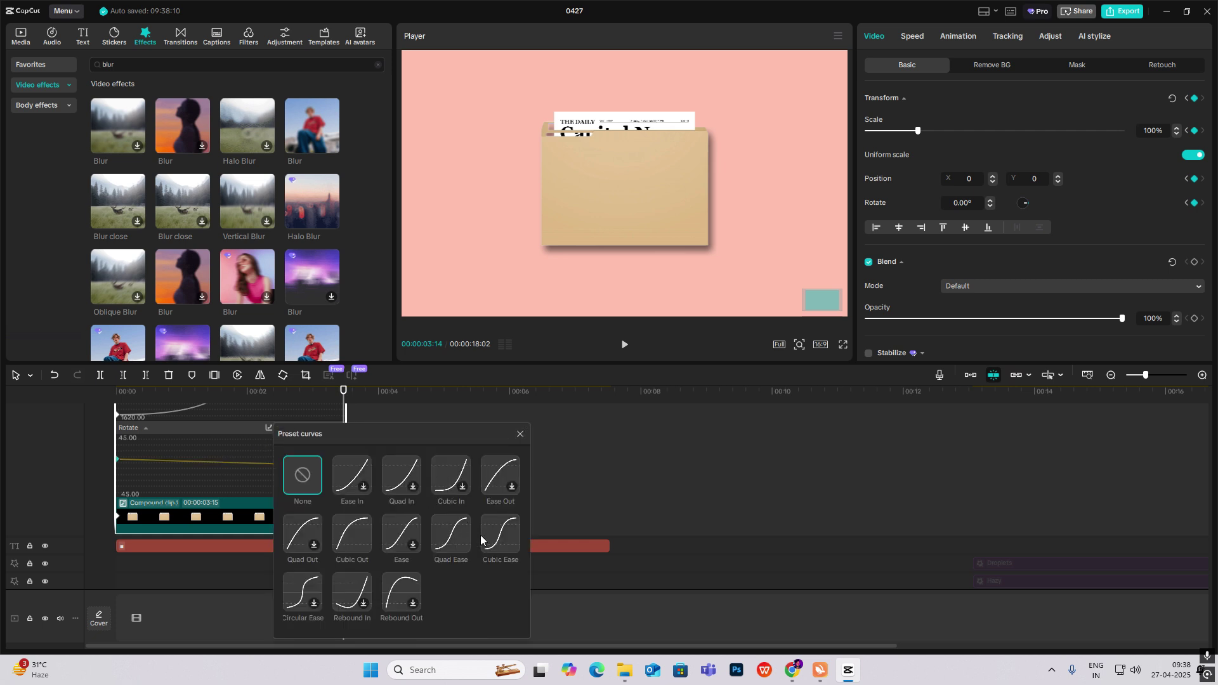
click(500, 534)
click(520, 435)
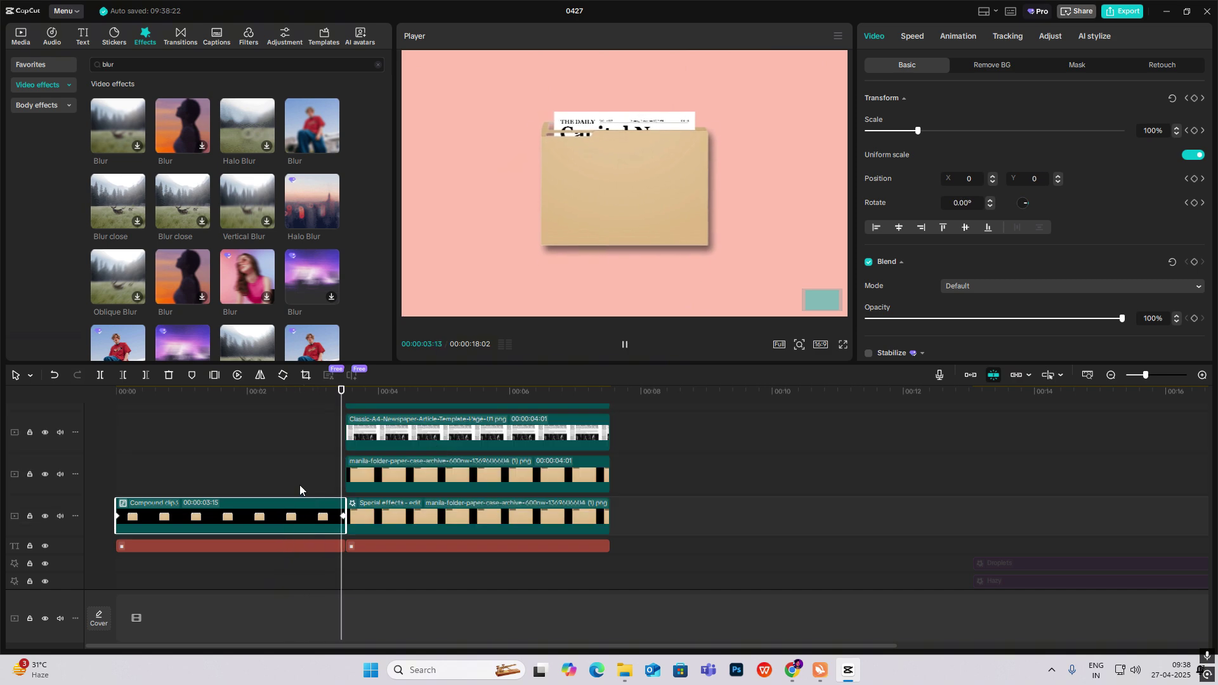
click(280, 477)
Select the newspaper clip and find where its rise finishes, past the 3:15 boundary.
drag(299, 391, 340, 390)
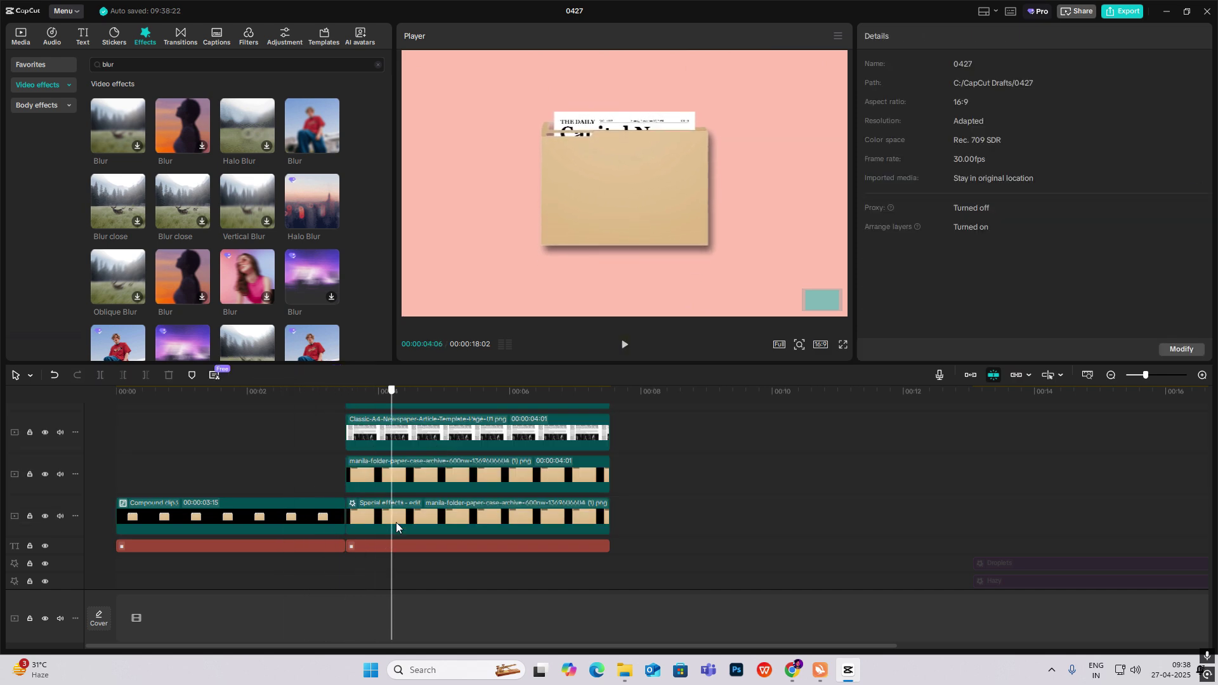
click(342, 516)
click(368, 432)
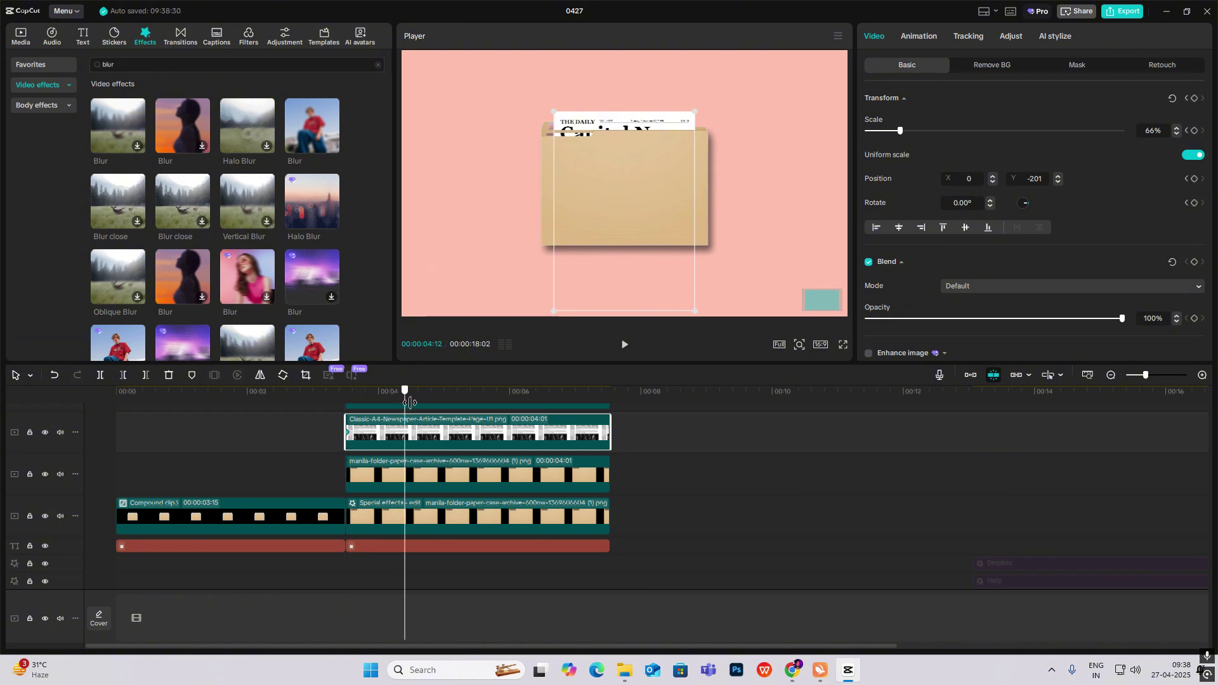
drag(344, 393, 452, 393)
drag(640, 191, 638, 153)
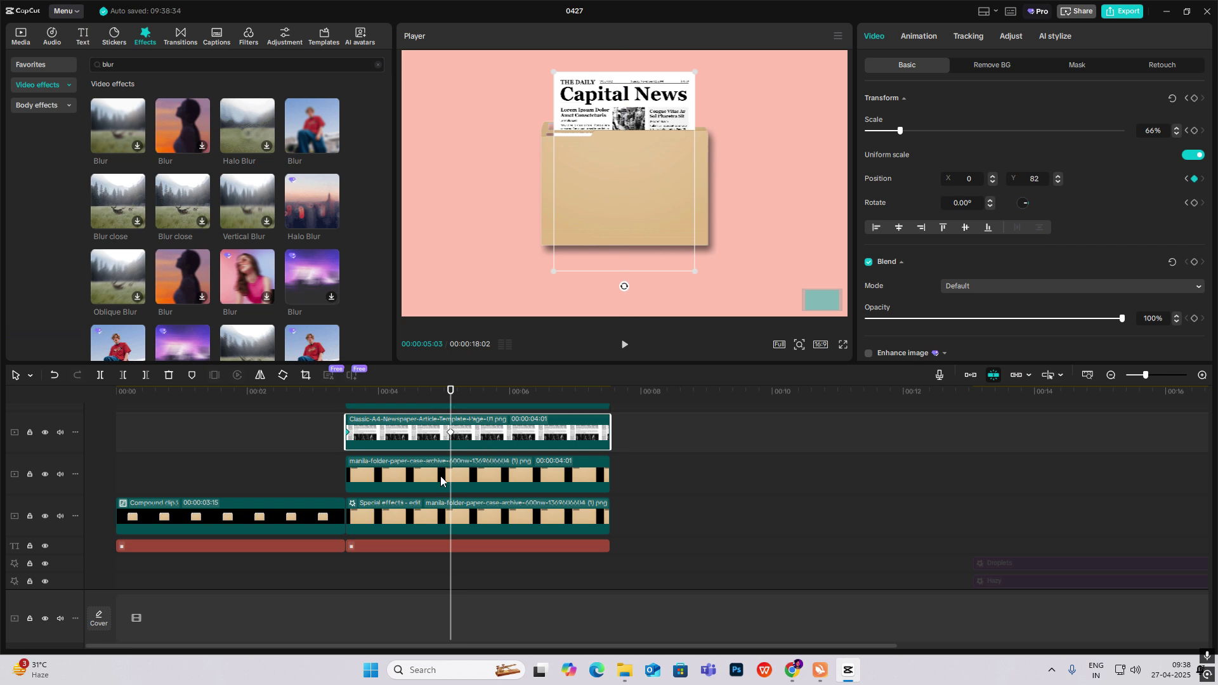
scroll(441, 476, up, 3)
scroll(419, 500, up, 3)
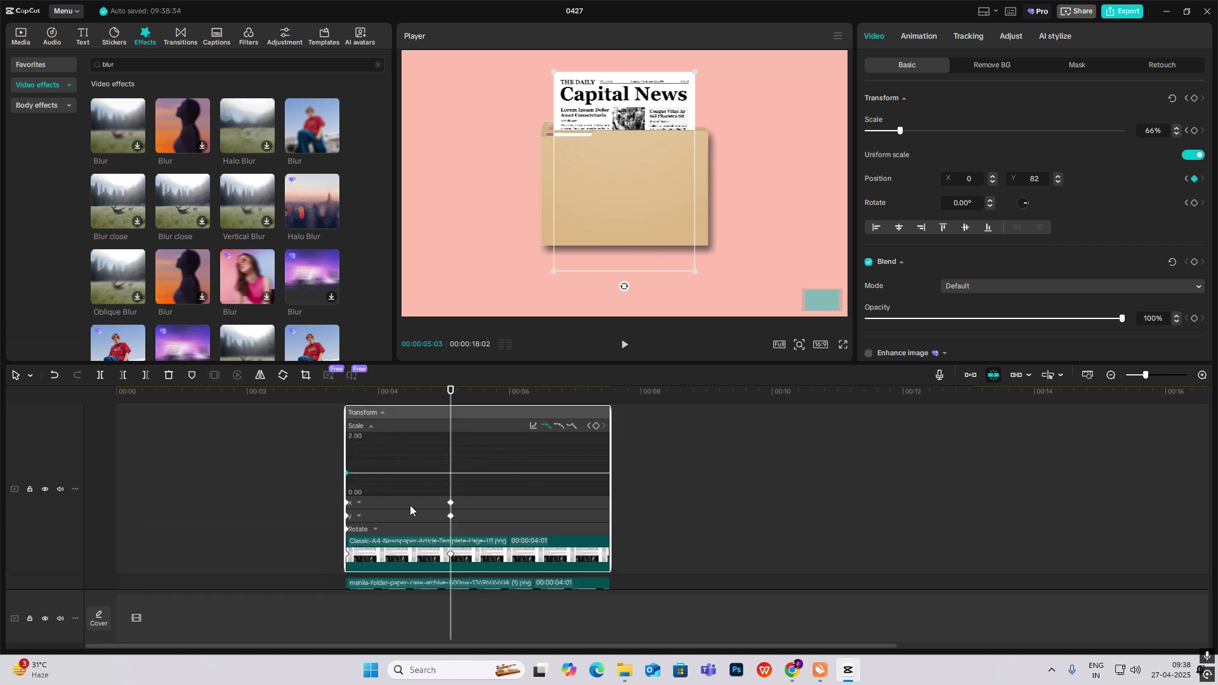
scroll(410, 509, down, 1)
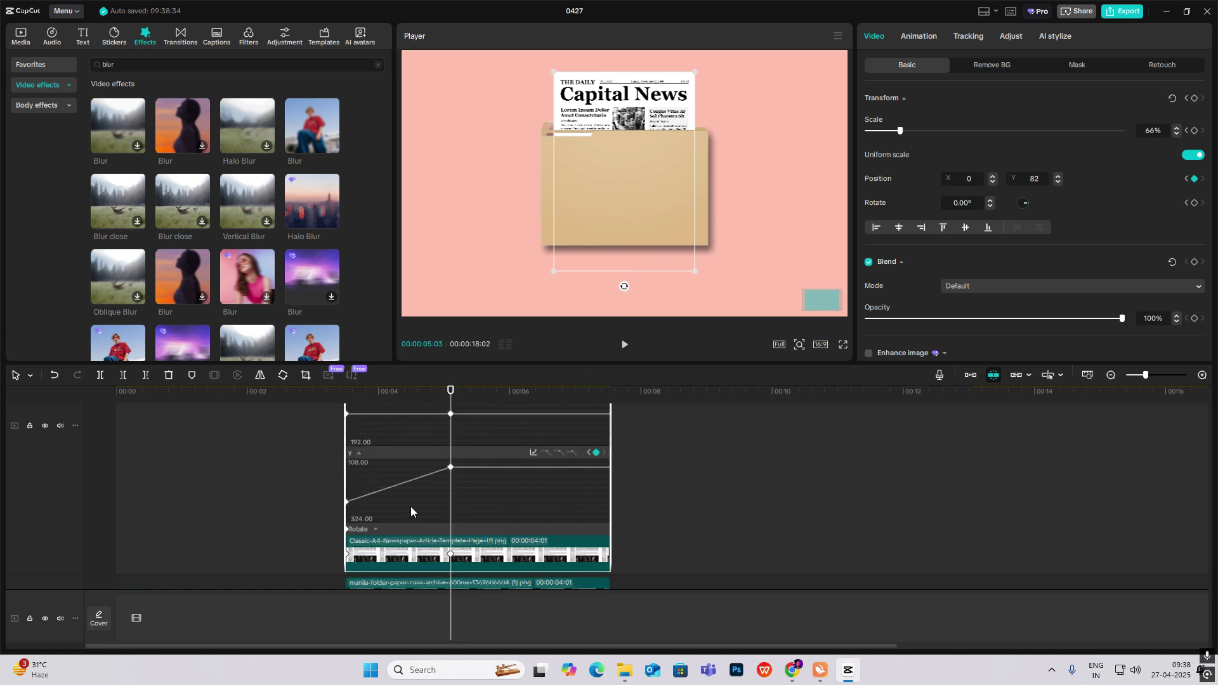
Apply an ease-in-out preset to the newspaper's vertical rise and play it back.
click(534, 453)
click(767, 550)
click(785, 449)
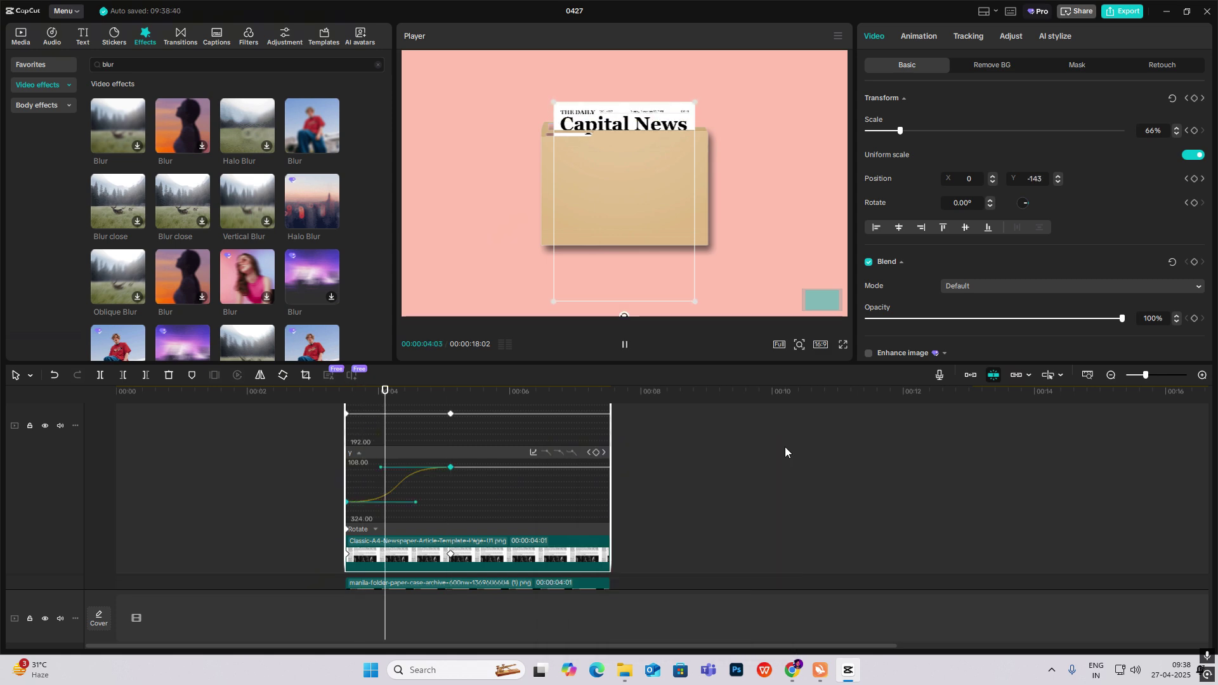
click(485, 514)
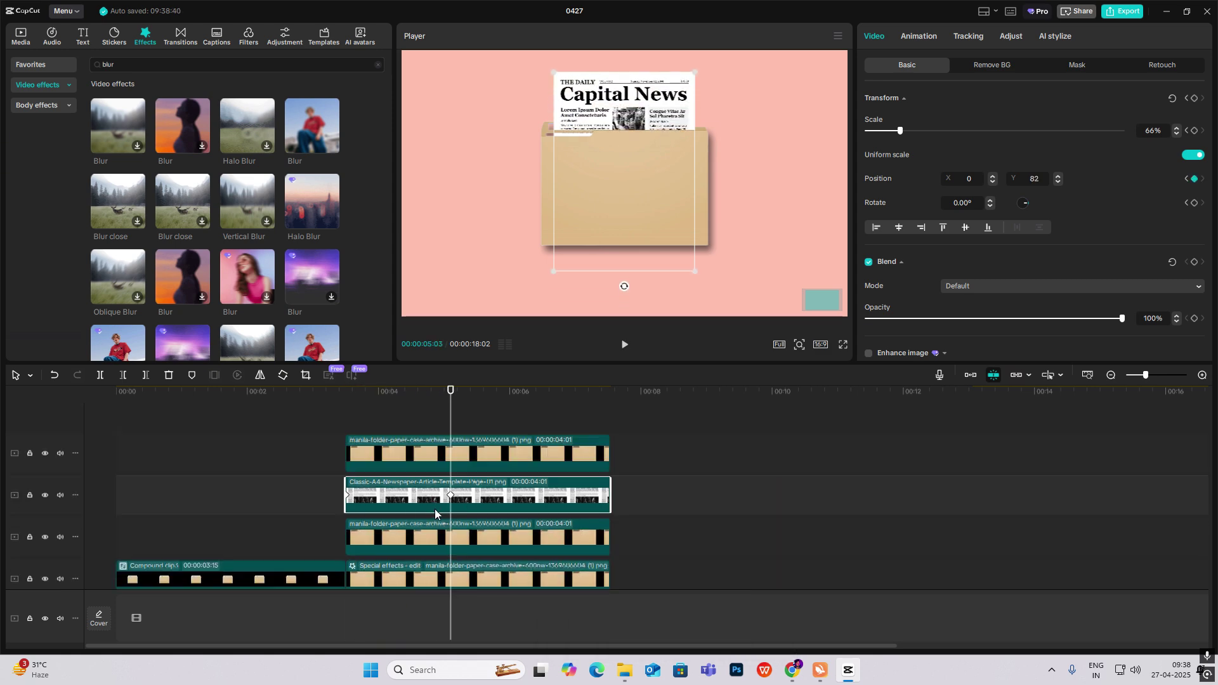
click(299, 481)
key(space)
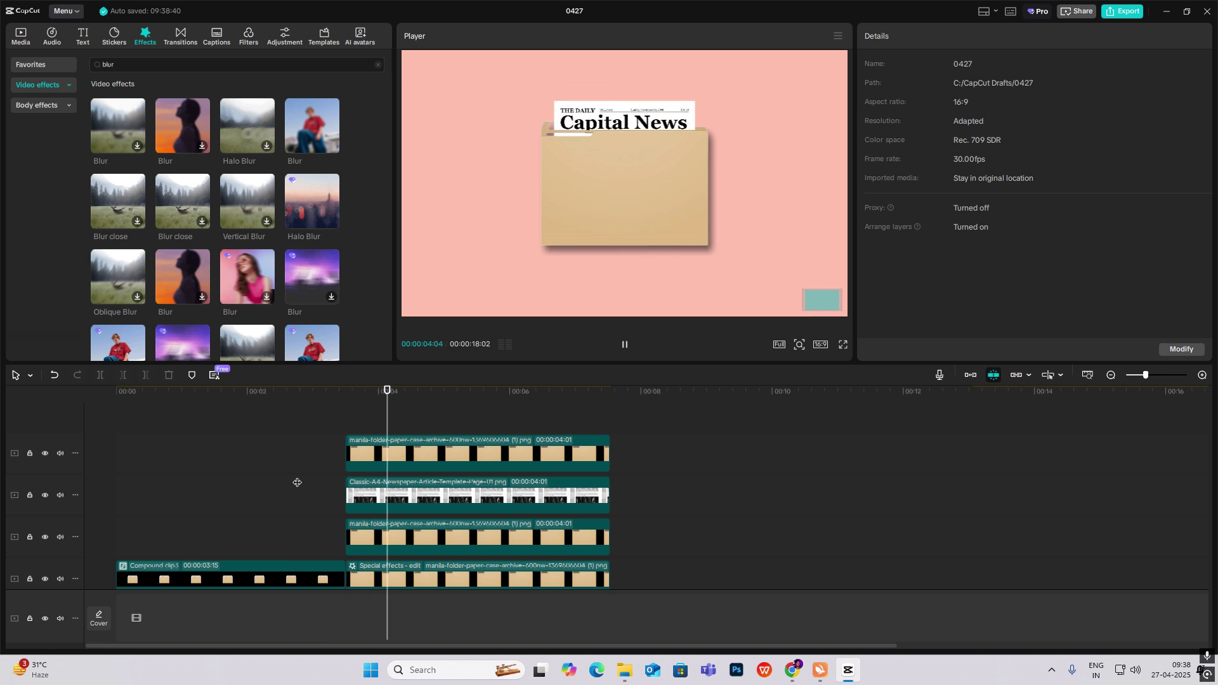
Add an empty default text box with a brown background.
key(space)
click(84, 43)
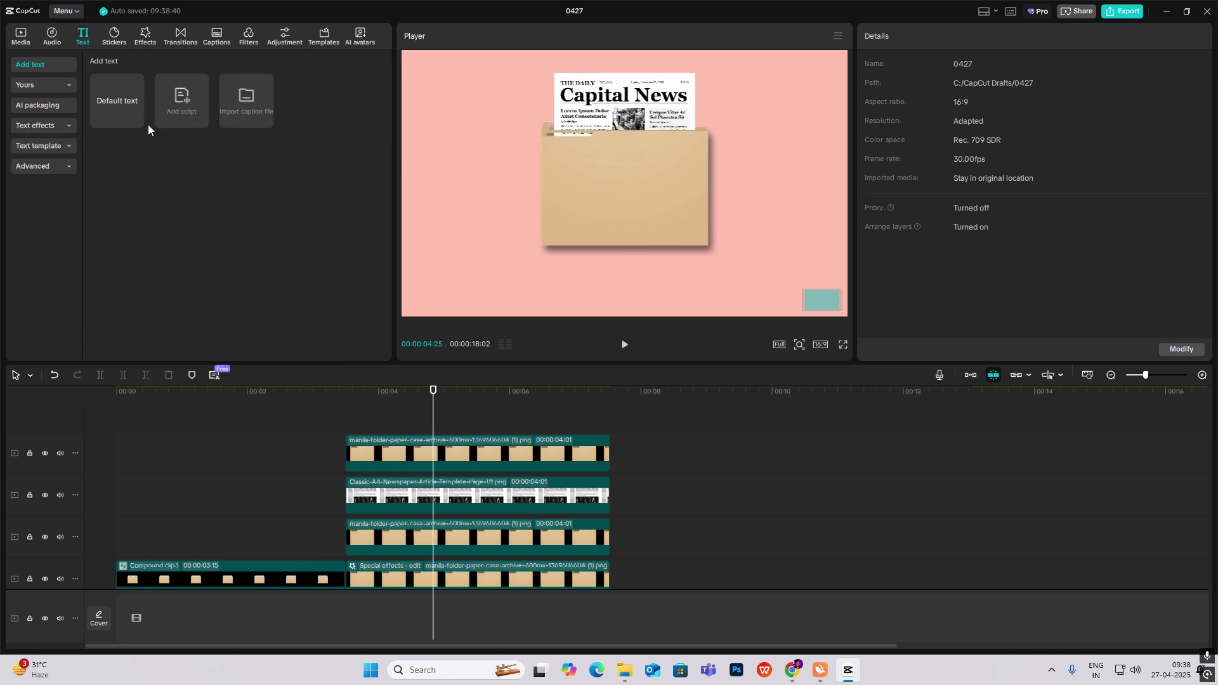
drag(118, 101, 352, 438)
click(952, 121)
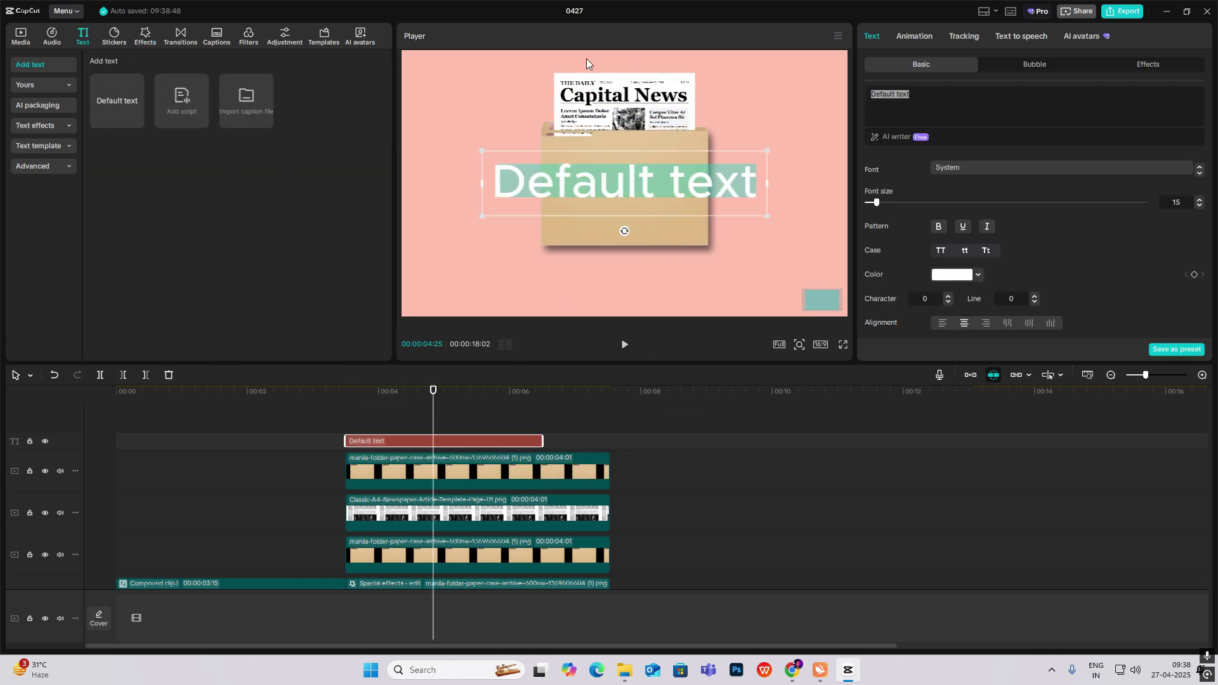
key(BackSpace)
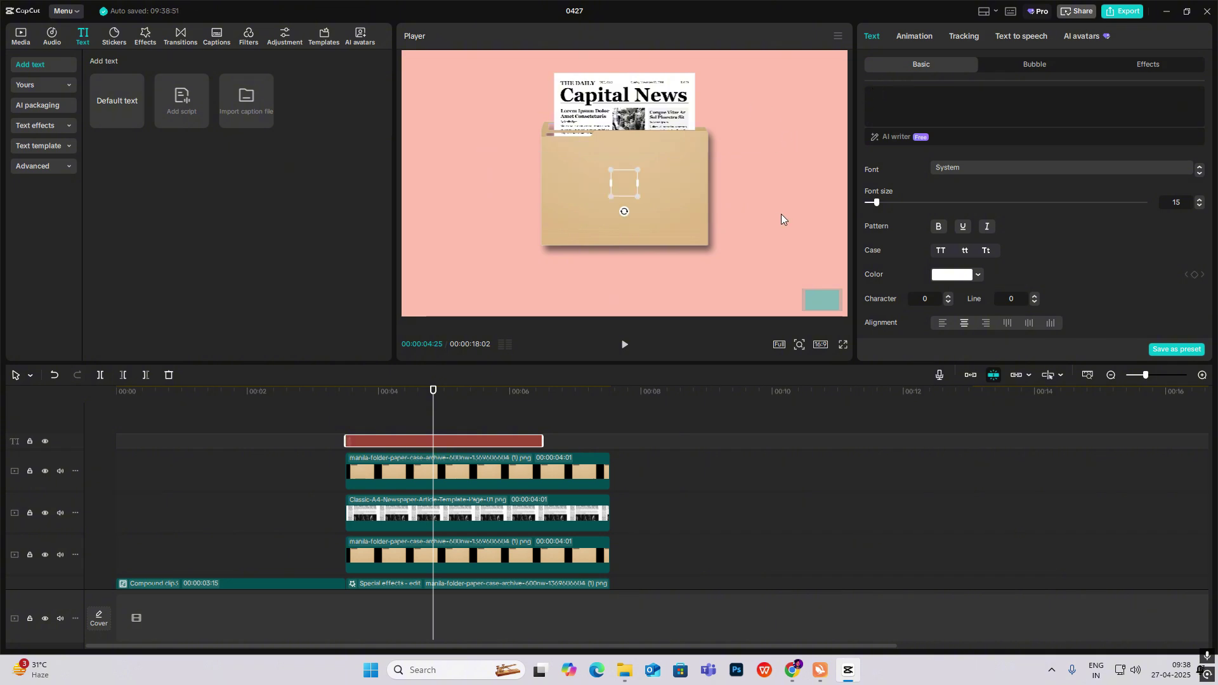
scroll(969, 235, down, 5)
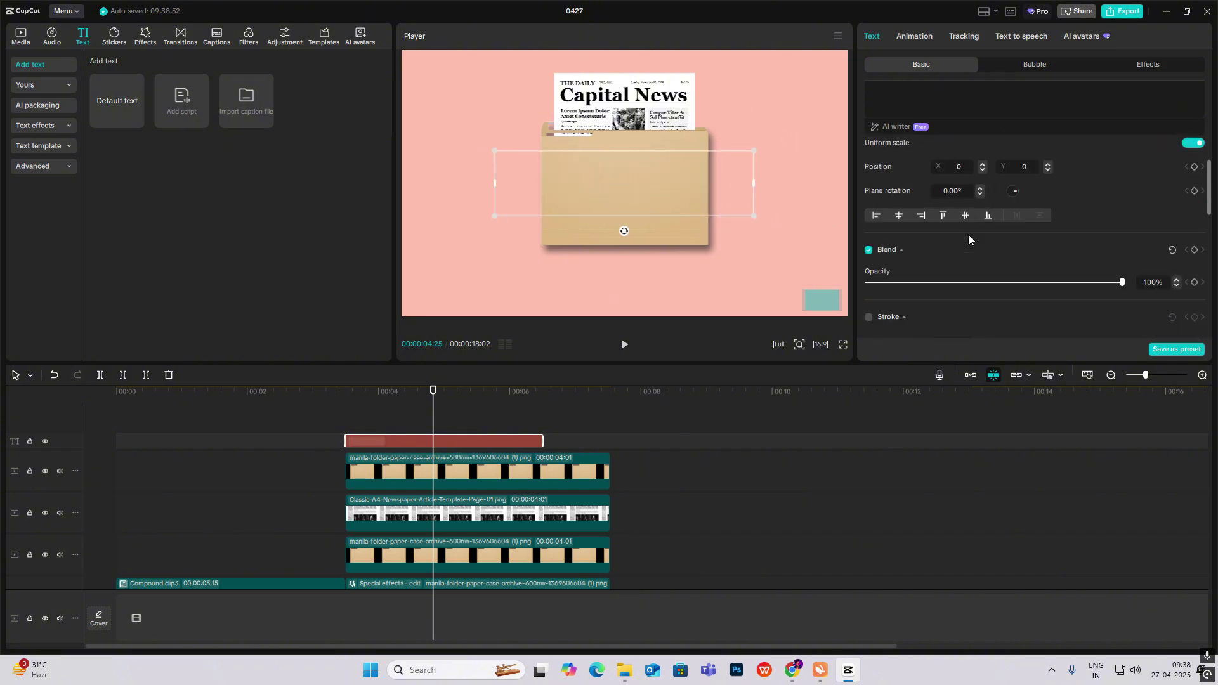
scroll(969, 234, down, 3)
click(869, 296)
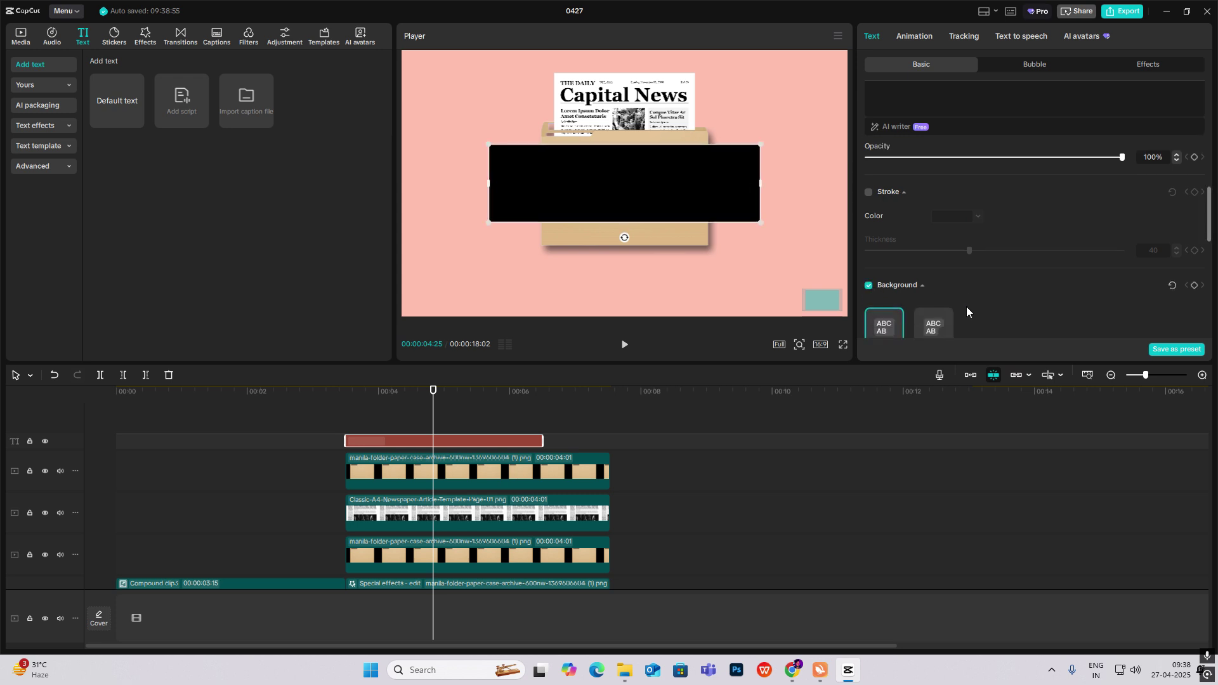
scroll(966, 305, down, 3)
click(926, 195)
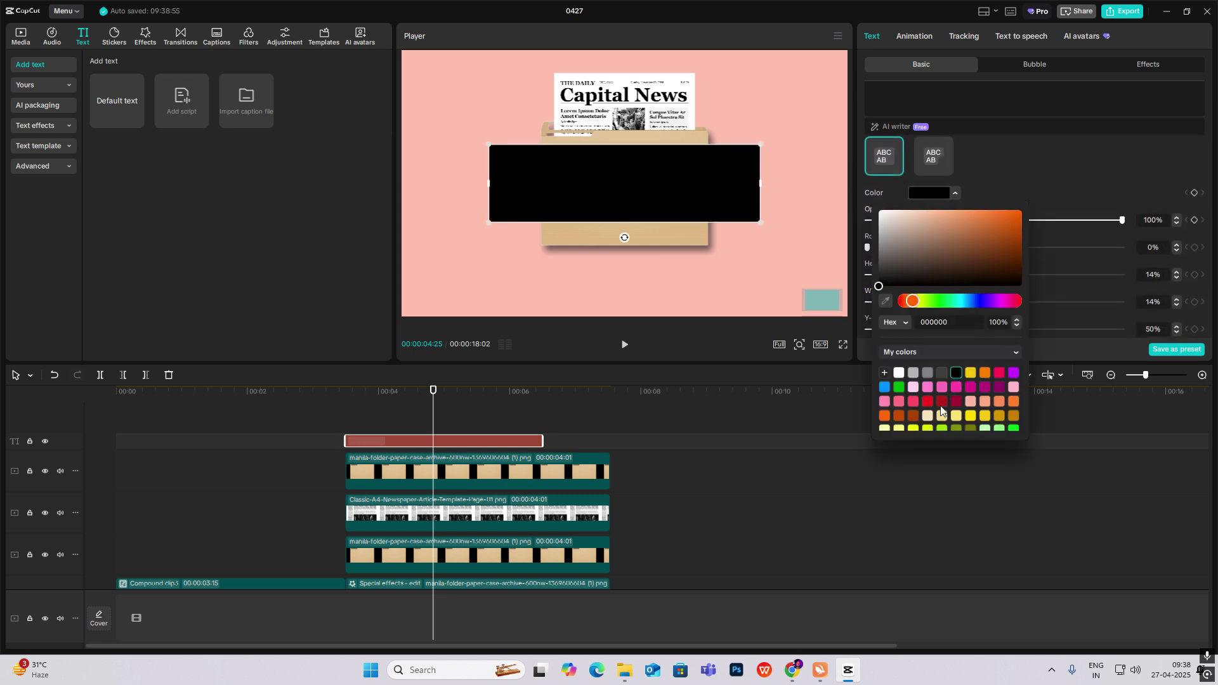
click(912, 417)
click(1055, 182)
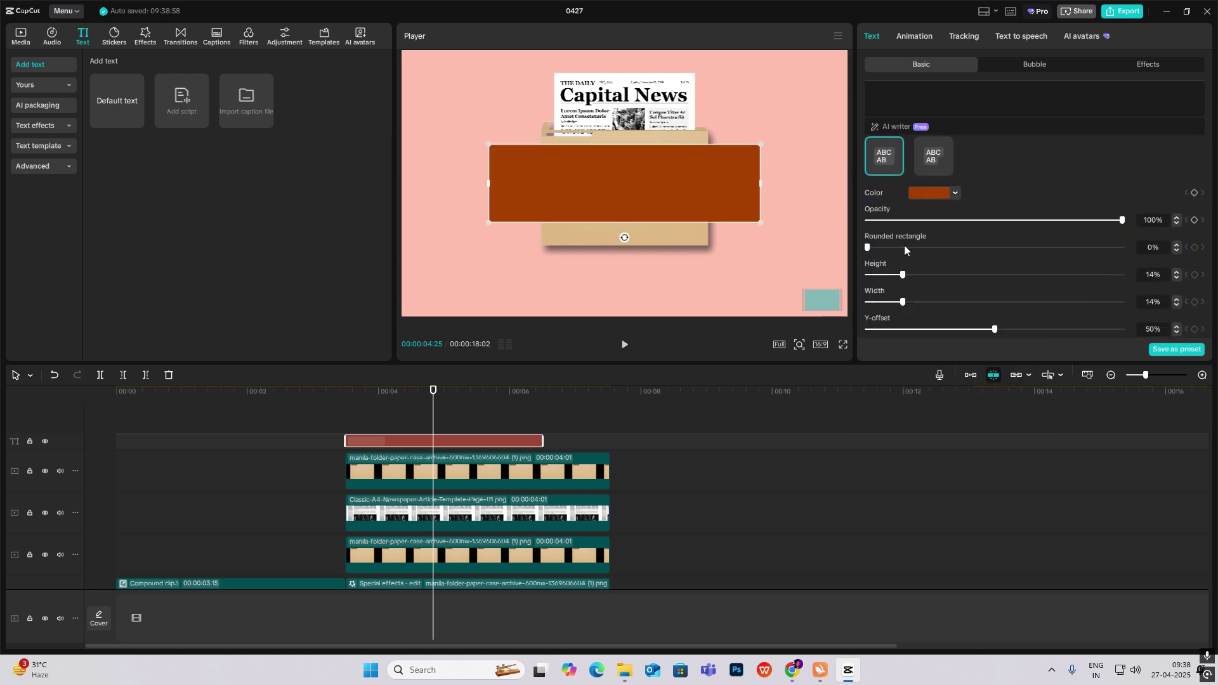
Resize the brown banner to cover the headline and extend it to match the clips below.
mouse_move(902, 275)
mouse_down()
mouse_move(865, 275)
mouse_move(864, 303)
mouse_up()
scroll(1048, 245, up, 5)
scroll(1091, 300, up, 5)
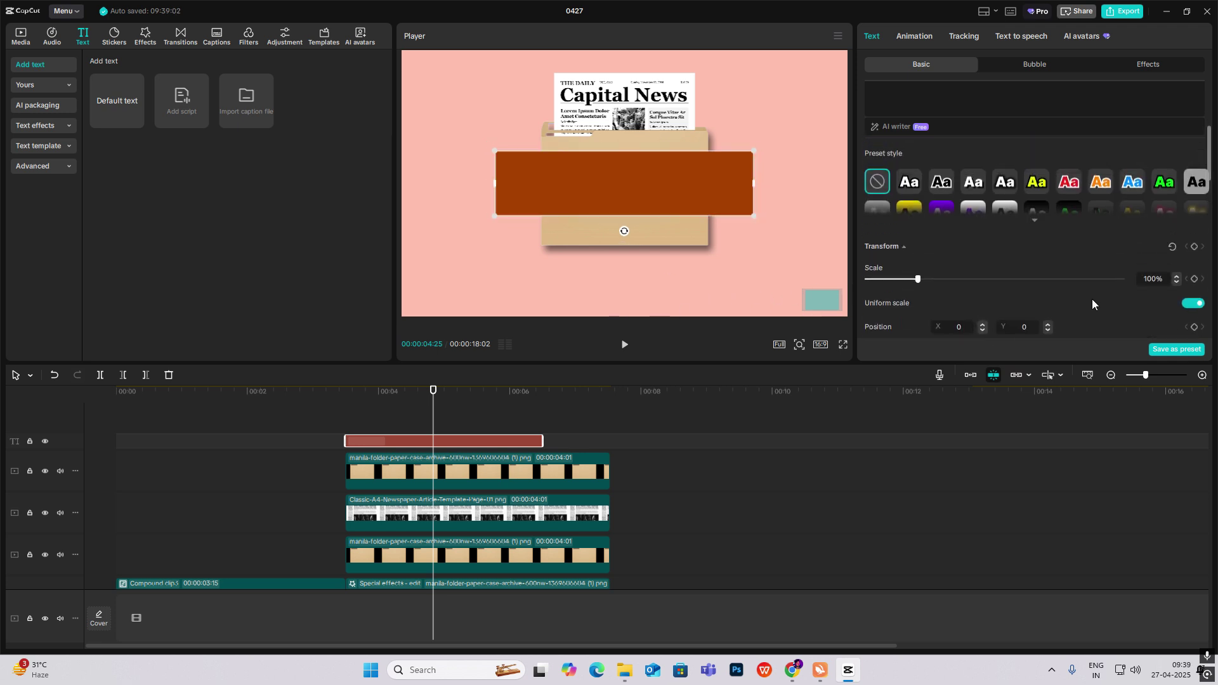
scroll(1147, 319, up, 3)
click(1193, 272)
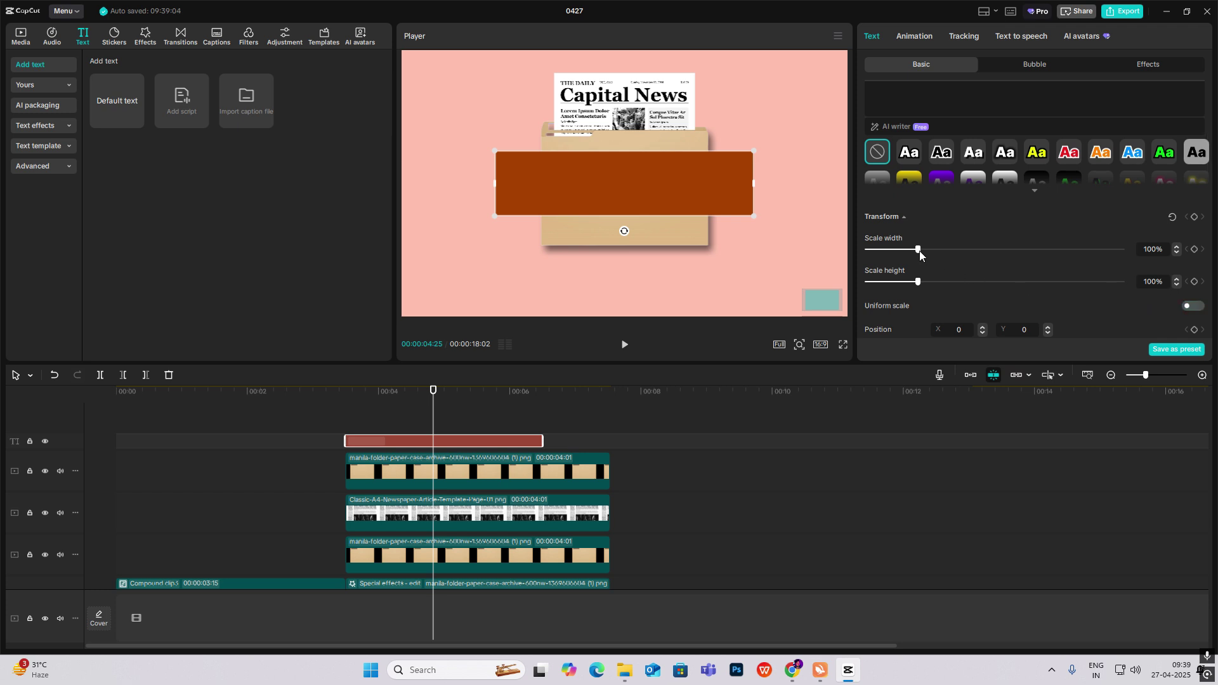
mouse_move(918, 249)
mouse_down()
mouse_move(898, 250)
mouse_move(896, 283)
mouse_up()
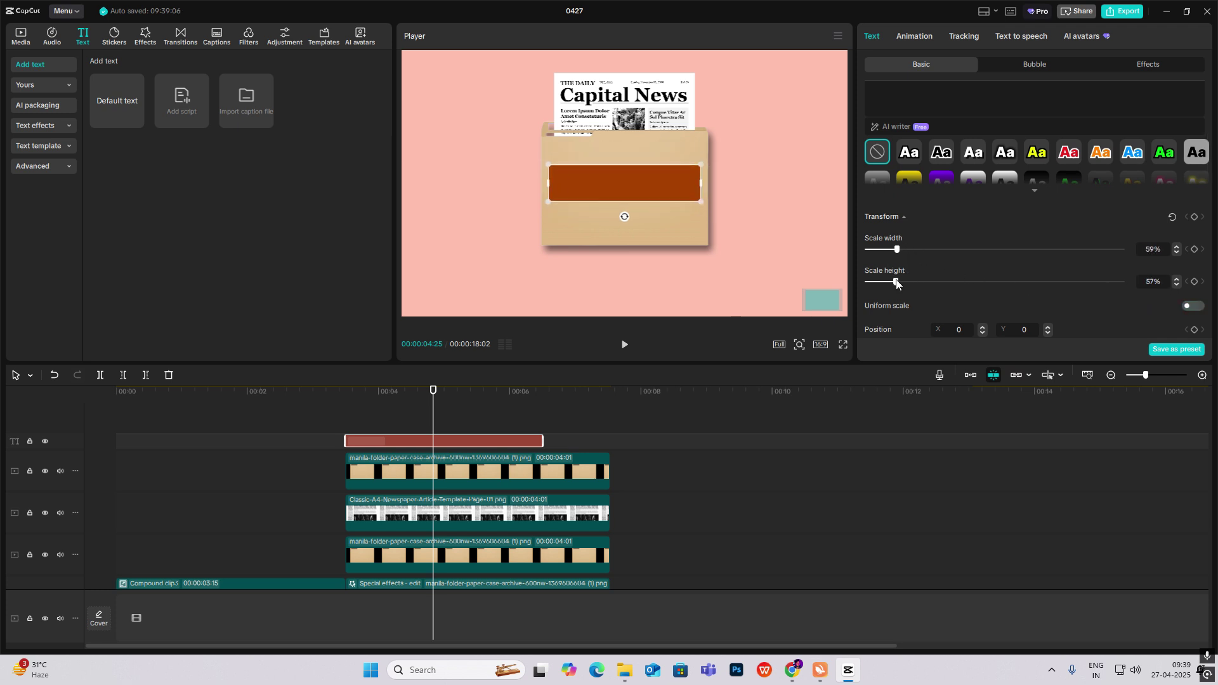
drag(639, 178, 642, 90)
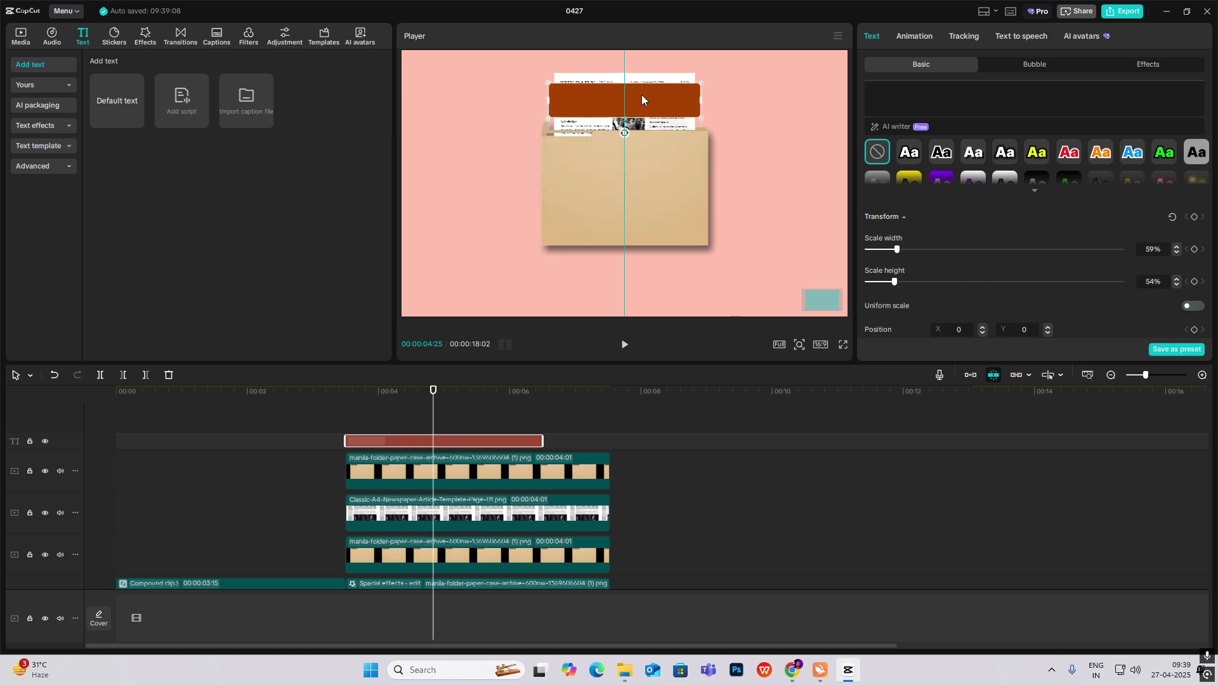
drag(897, 250, 882, 284)
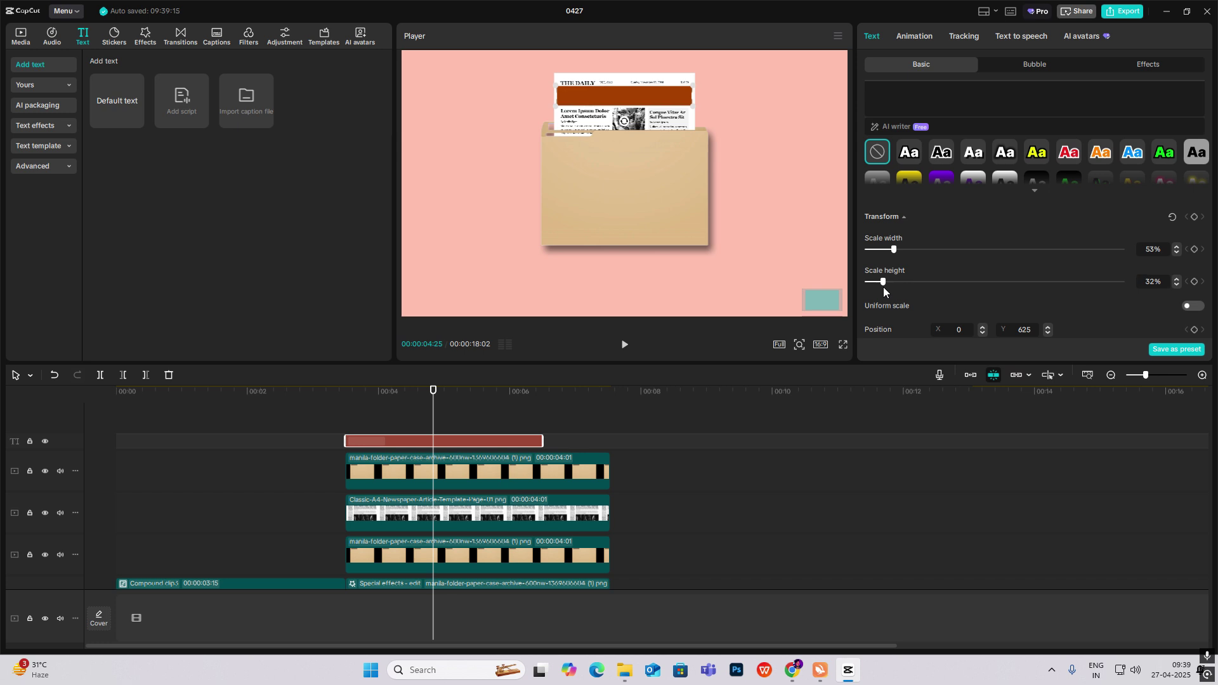
drag(892, 251, 892, 251)
drag(543, 439, 610, 439)
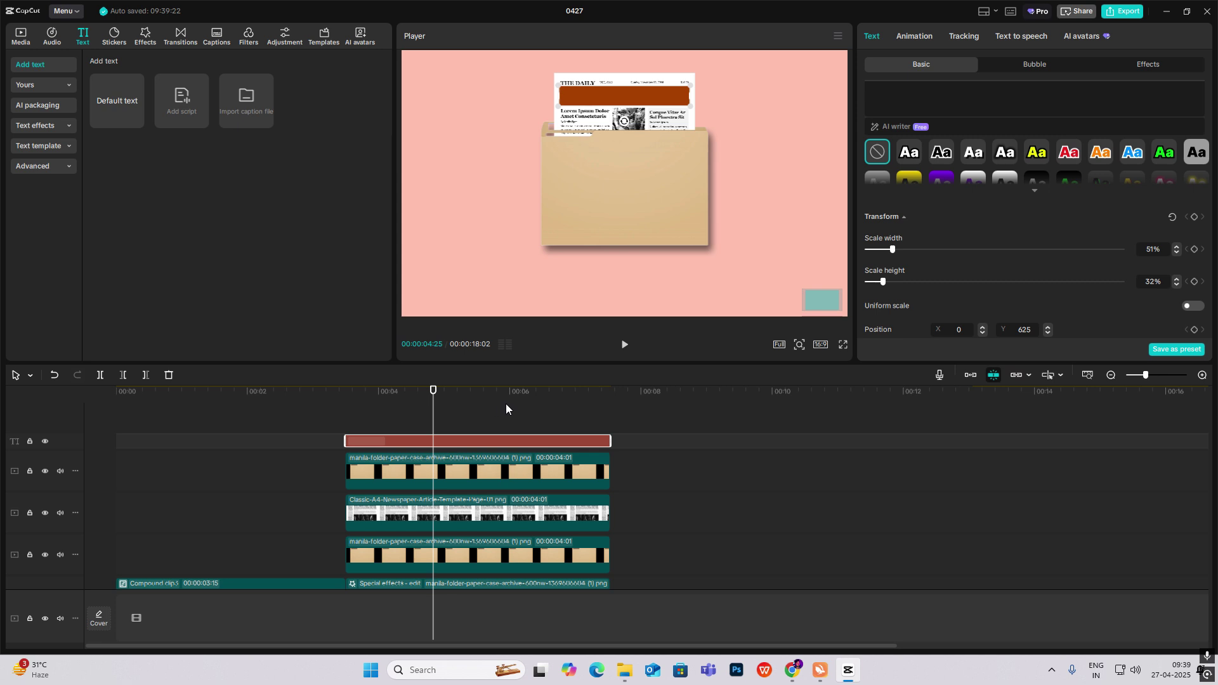
Make the banner a compound clip with Multiply blend mode.
key(alt+g)
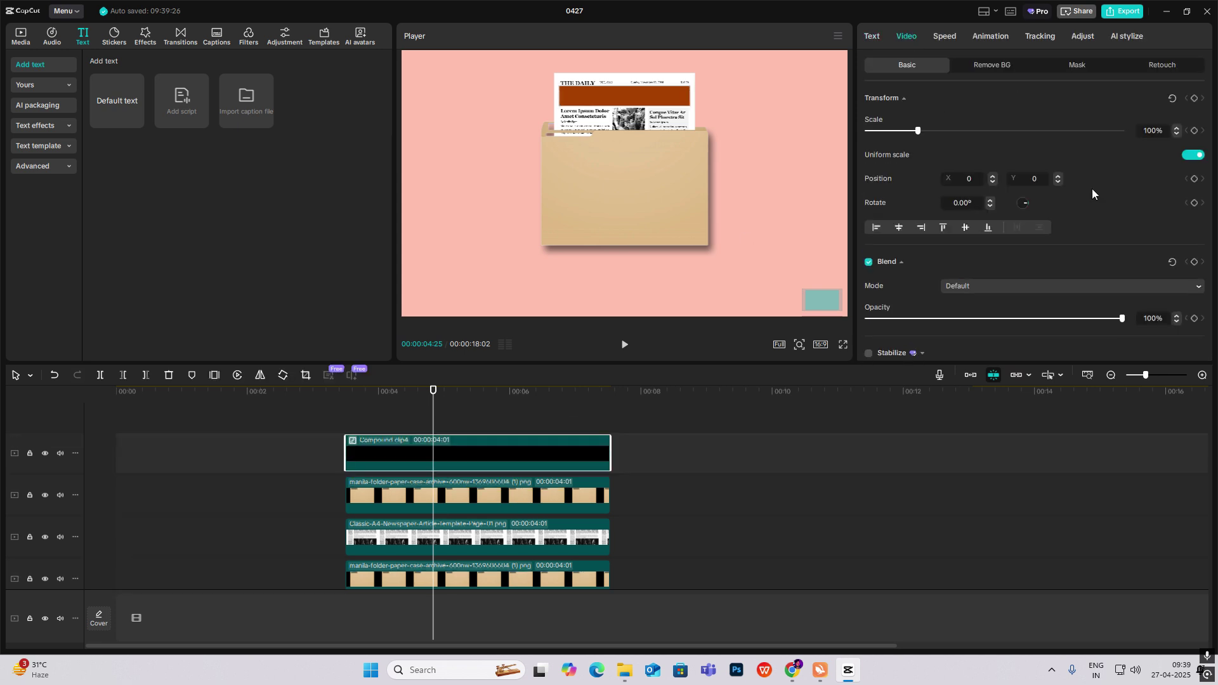
click(1014, 285)
click(1009, 511)
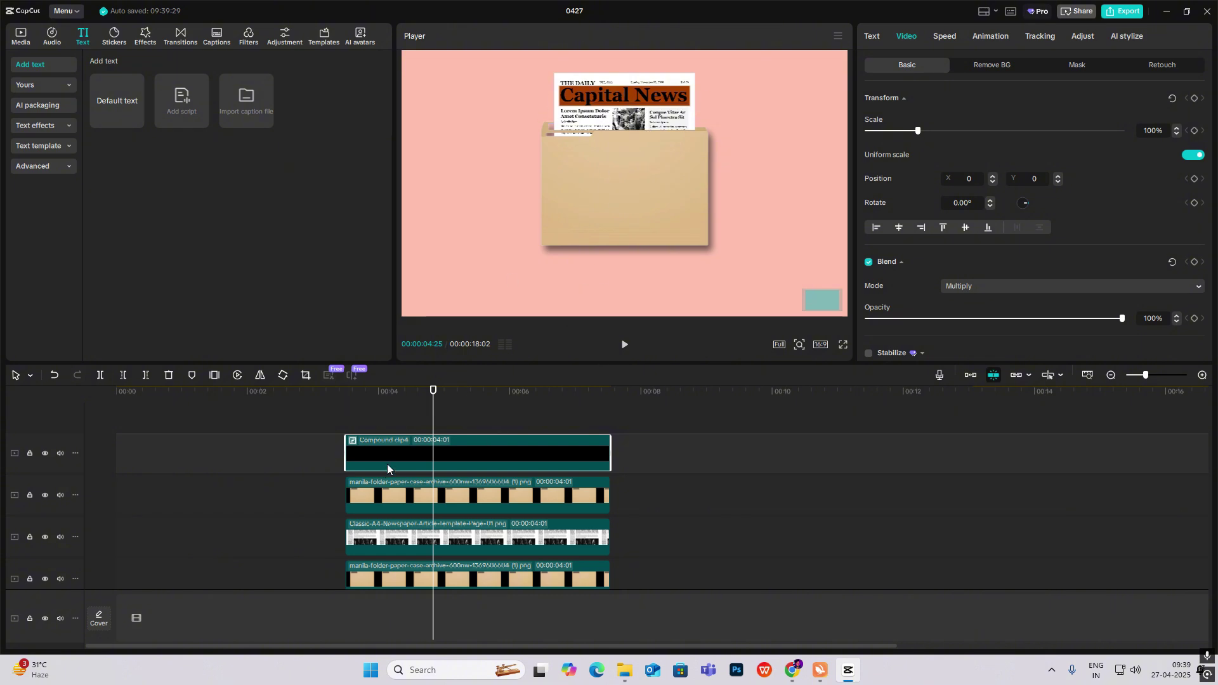
Scrub through the banner and newspaper animation to preview the blended headline.
click(344, 419)
click(351, 439)
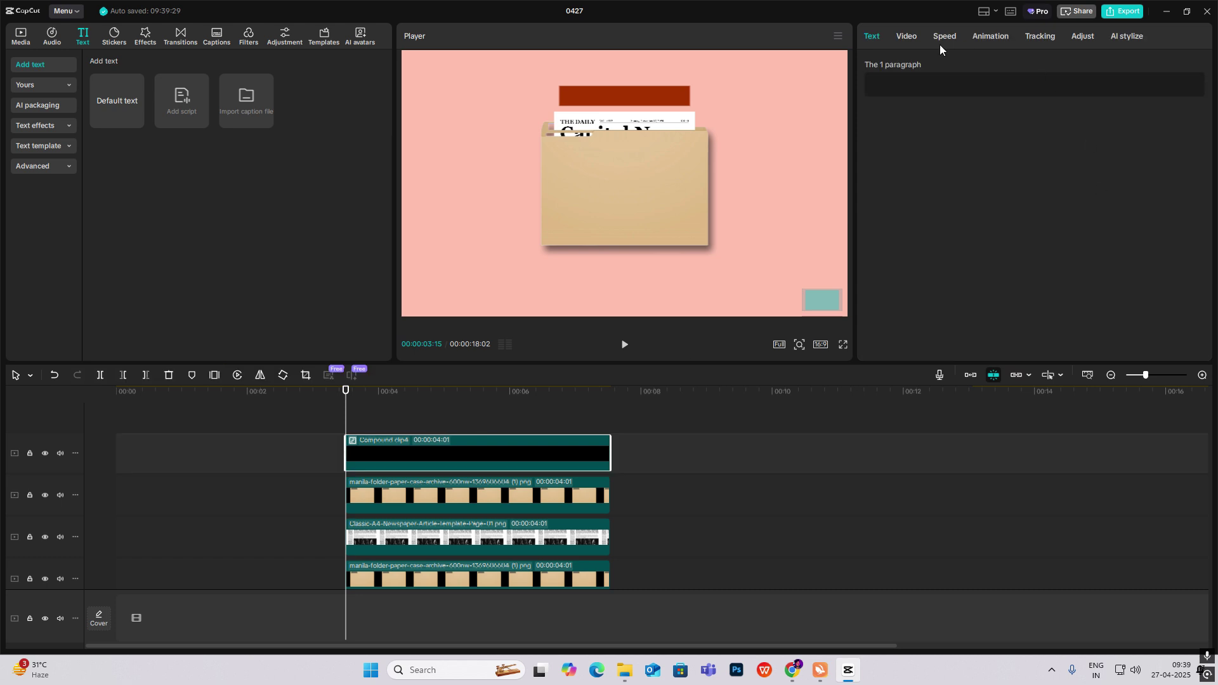
click(907, 35)
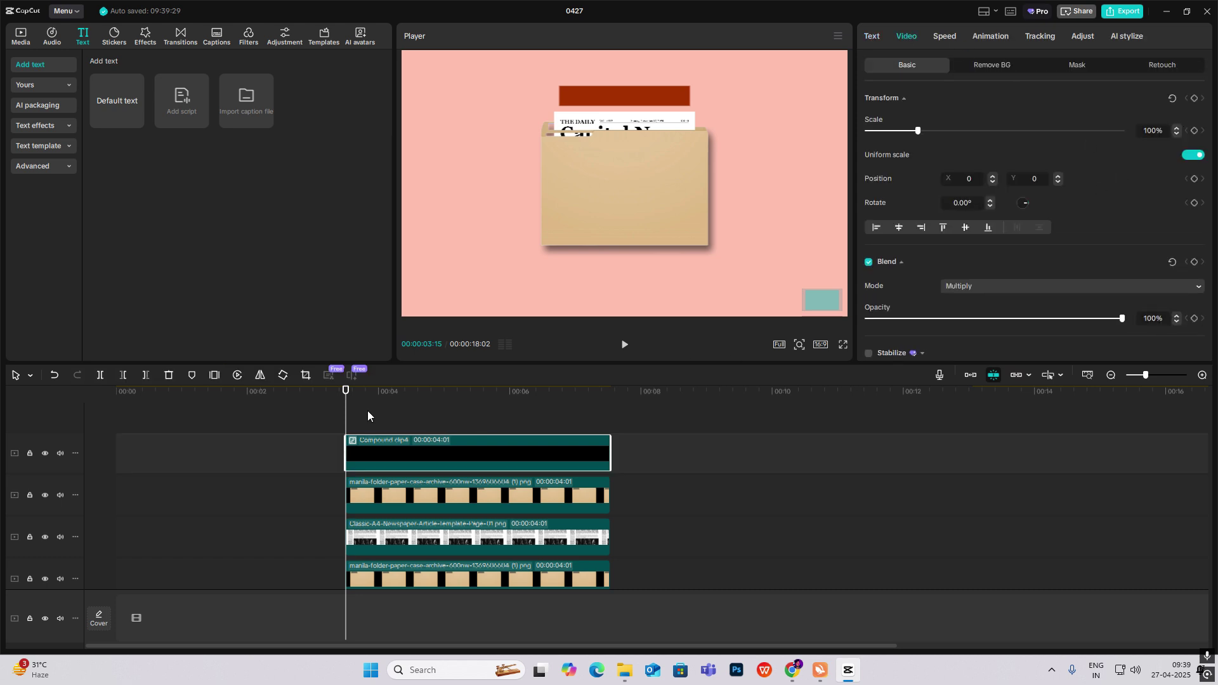
click(368, 411)
drag(345, 391, 422, 449)
Add a split mask to the banner compound clip and rotate the line vertical.
click(428, 453)
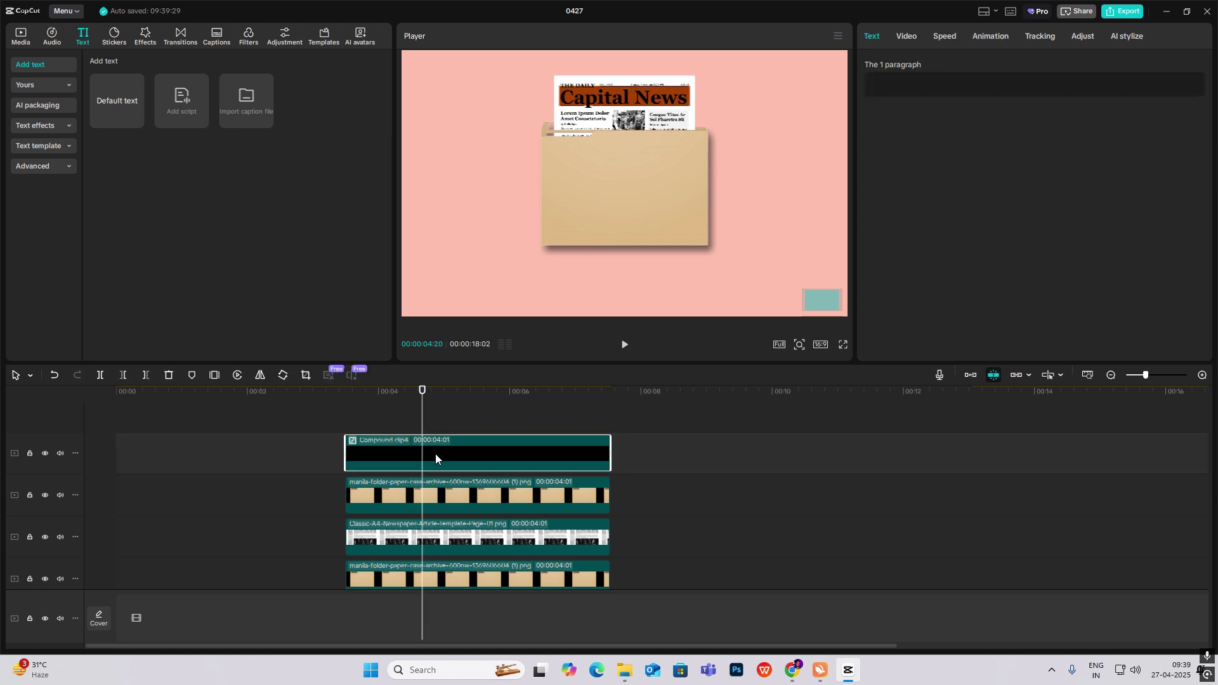
click(906, 36)
click(1076, 64)
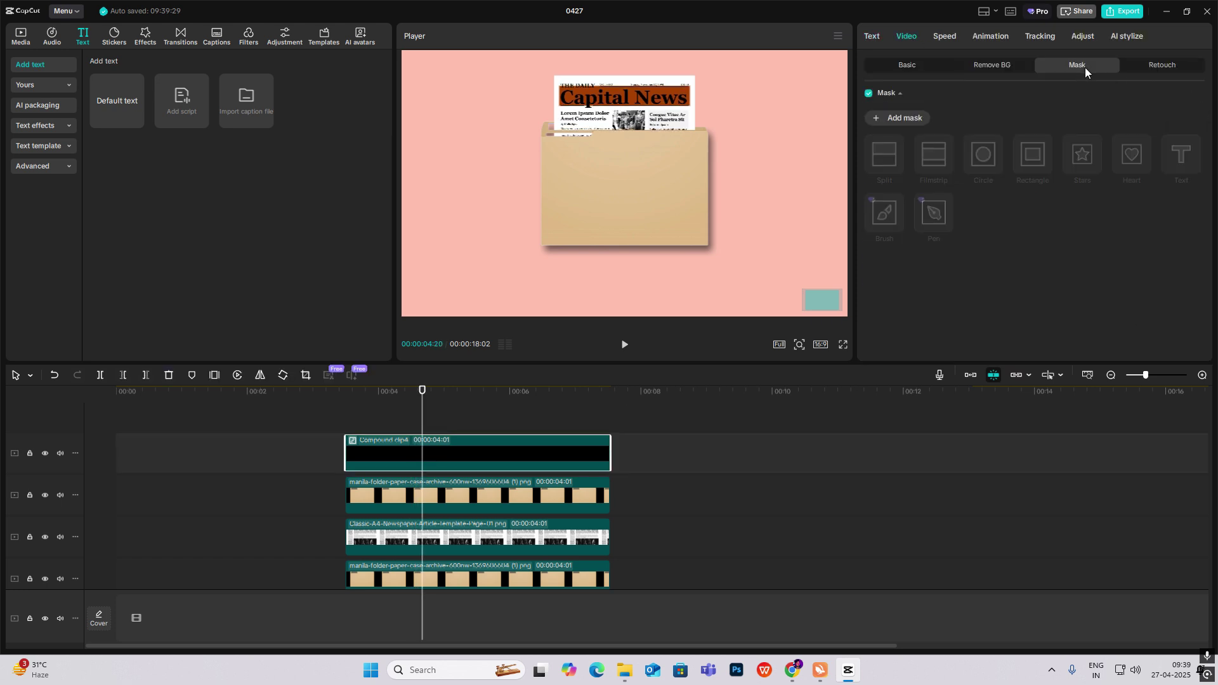
click(1033, 155)
click(893, 152)
mouse_move(625, 202)
mouse_down()
mouse_move(655, 188)
mouse_move(559, 188)
mouse_up()
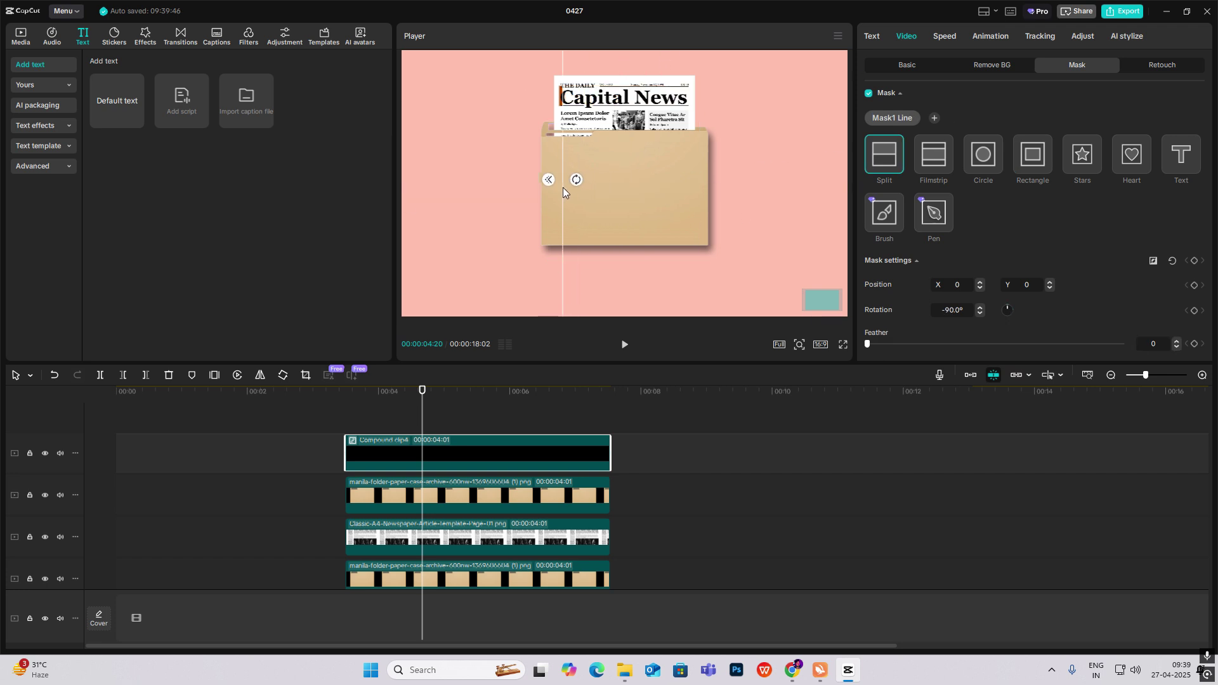
Keyframe the mask position at 04:20, then at 06:01 slide it right to X 278, Y -56.
click(1195, 262)
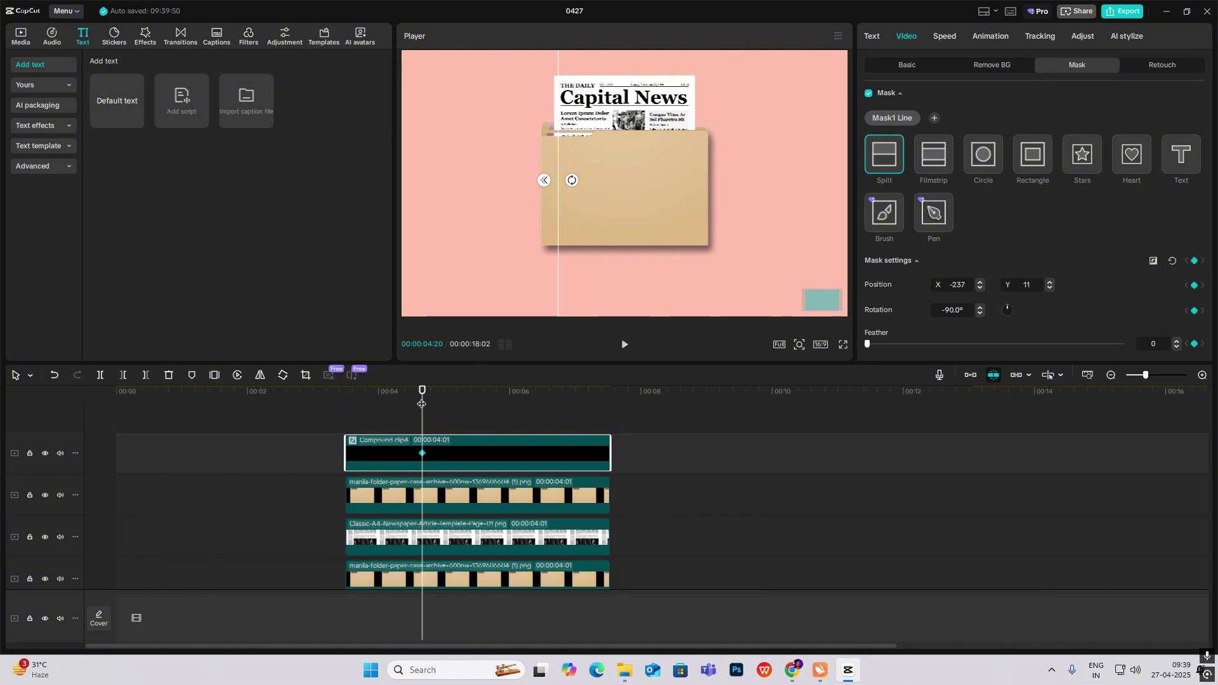
drag(422, 392, 512, 391)
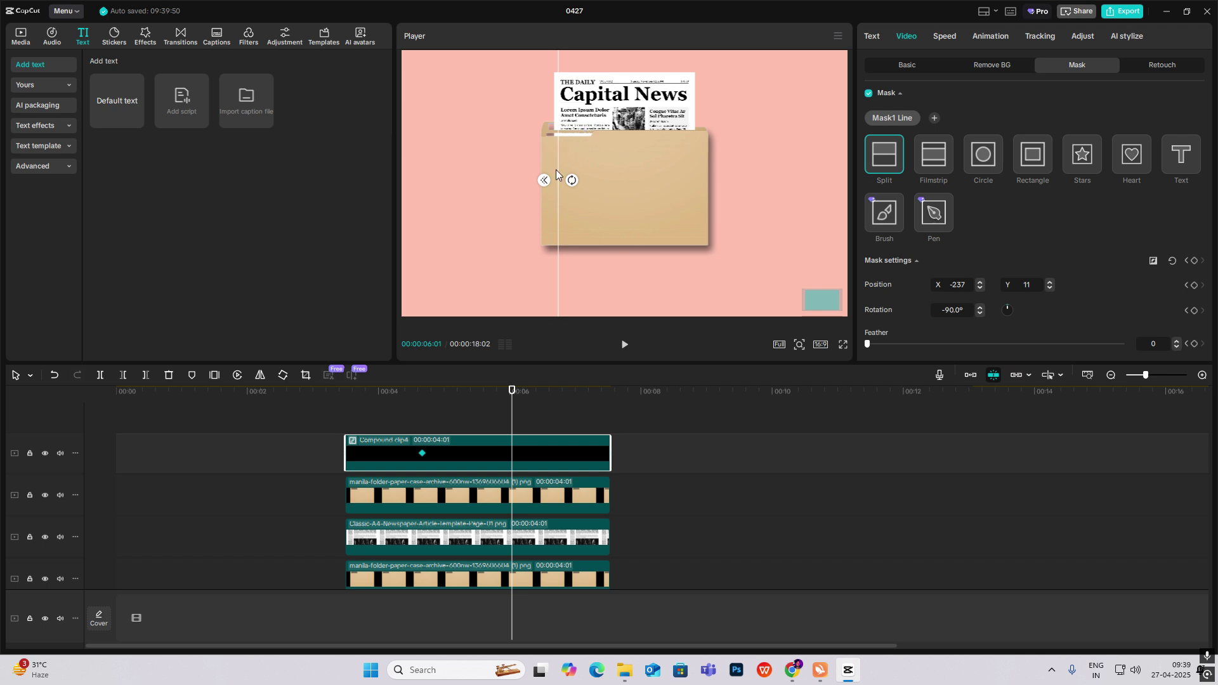
drag(557, 173, 699, 198)
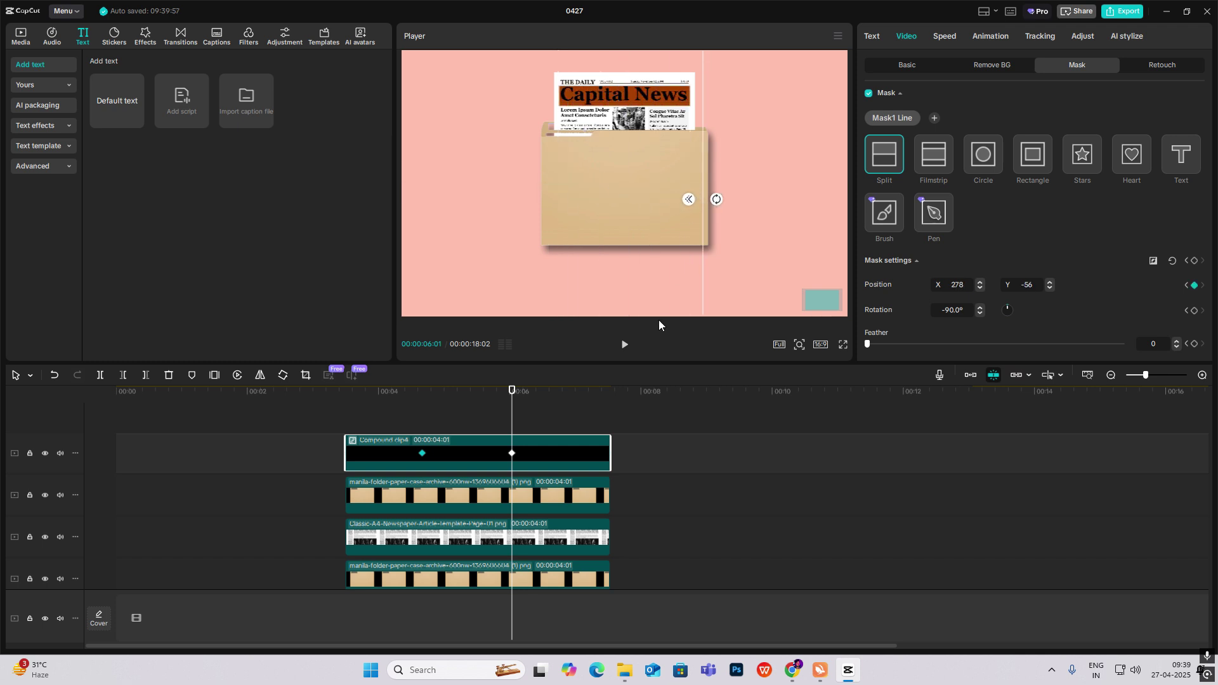
scroll(474, 447, up, 2)
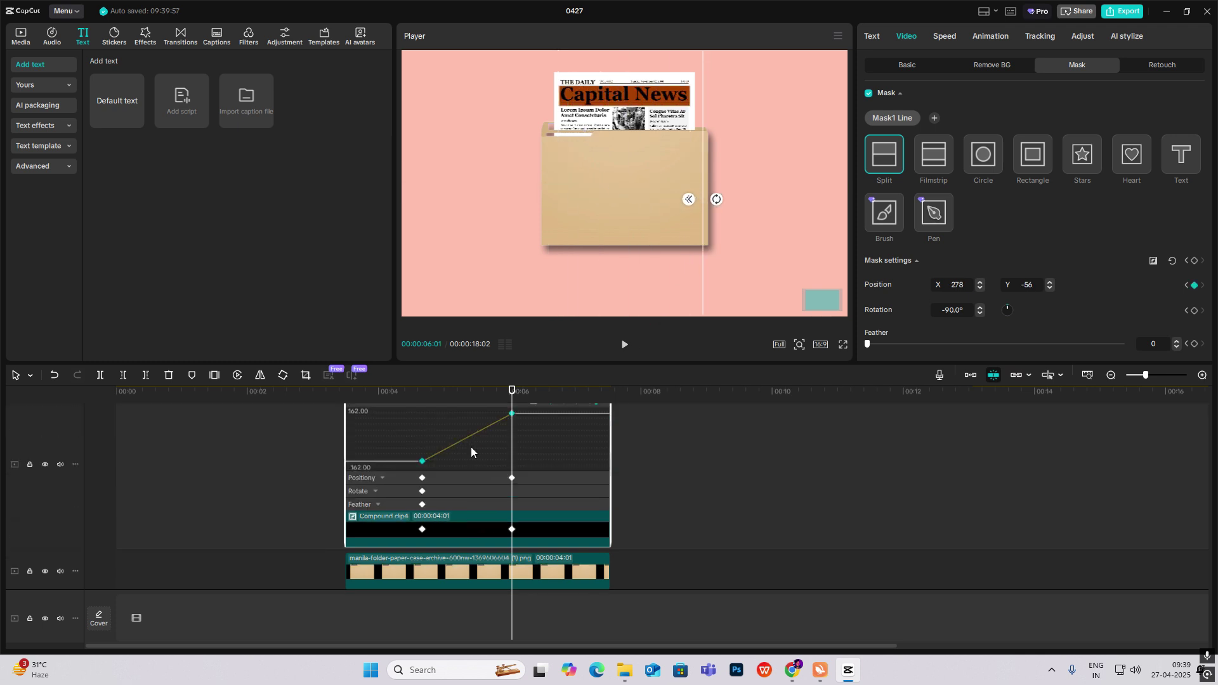
scroll(472, 446, up, 1)
Apply Cubic Ease to the mask's horizontal Position X curve.
click(534, 432)
click(771, 542)
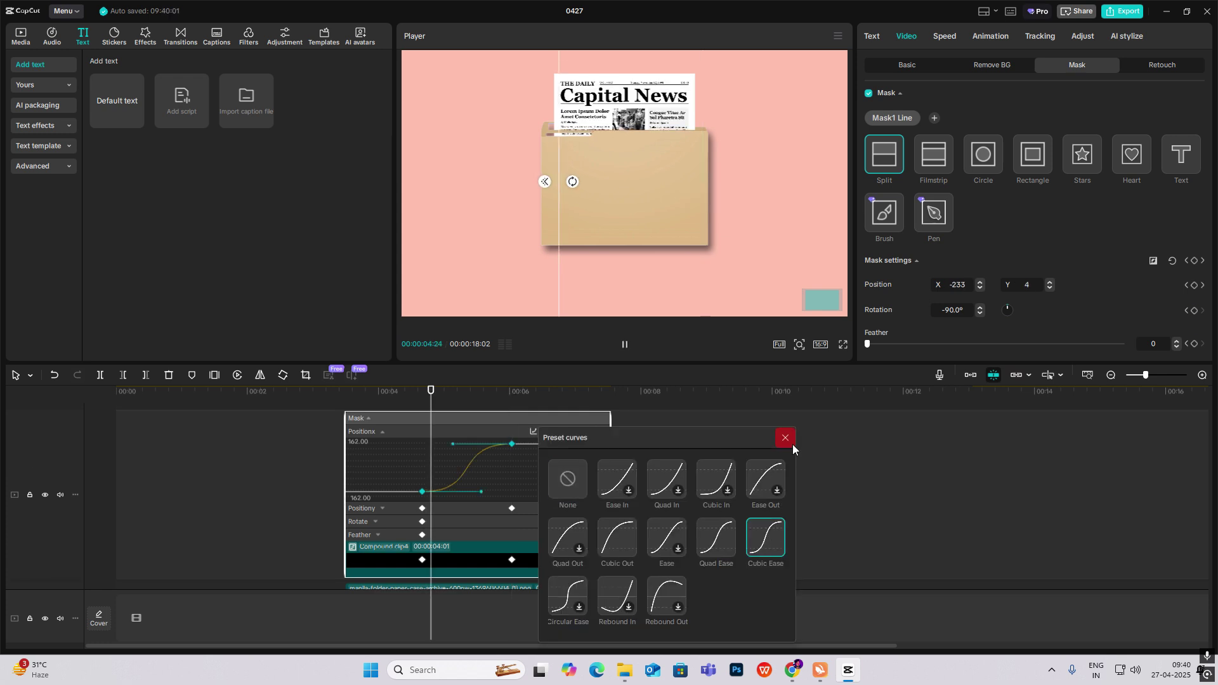
click(785, 438)
scroll(468, 489, down, 1)
Apply Cubic Ease to the Position Y curve and briefly preview the eased wipe.
click(468, 472)
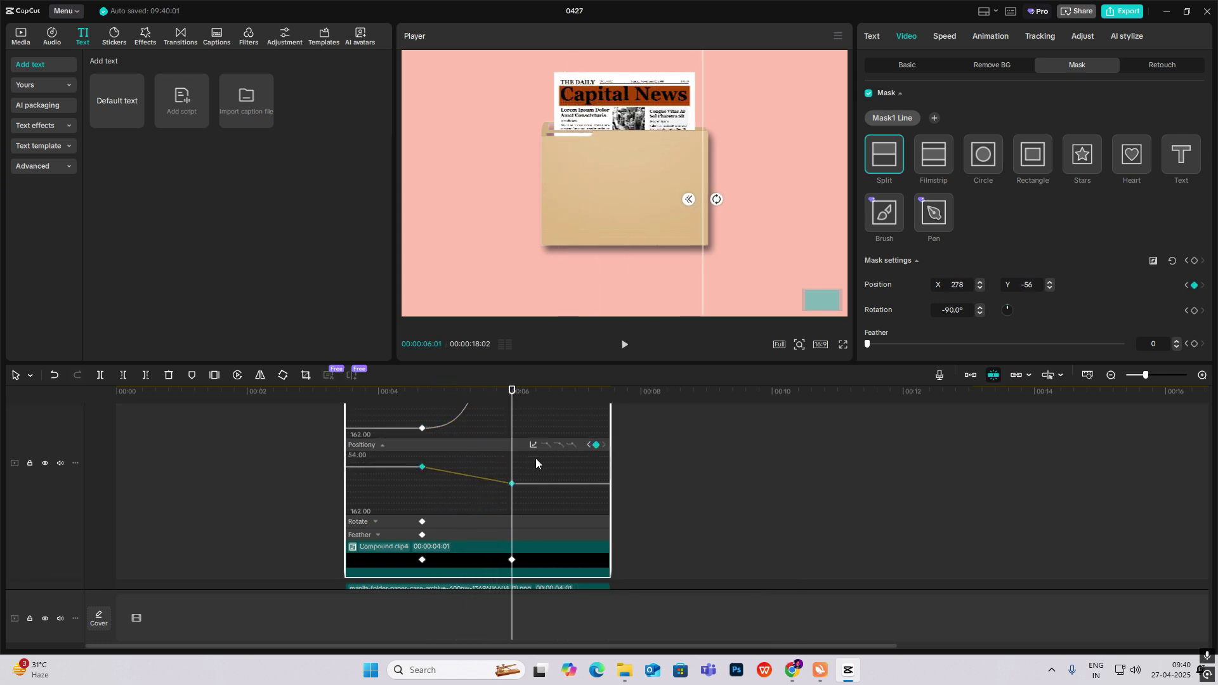
click(533, 444)
click(766, 550)
key(space)
click(788, 454)
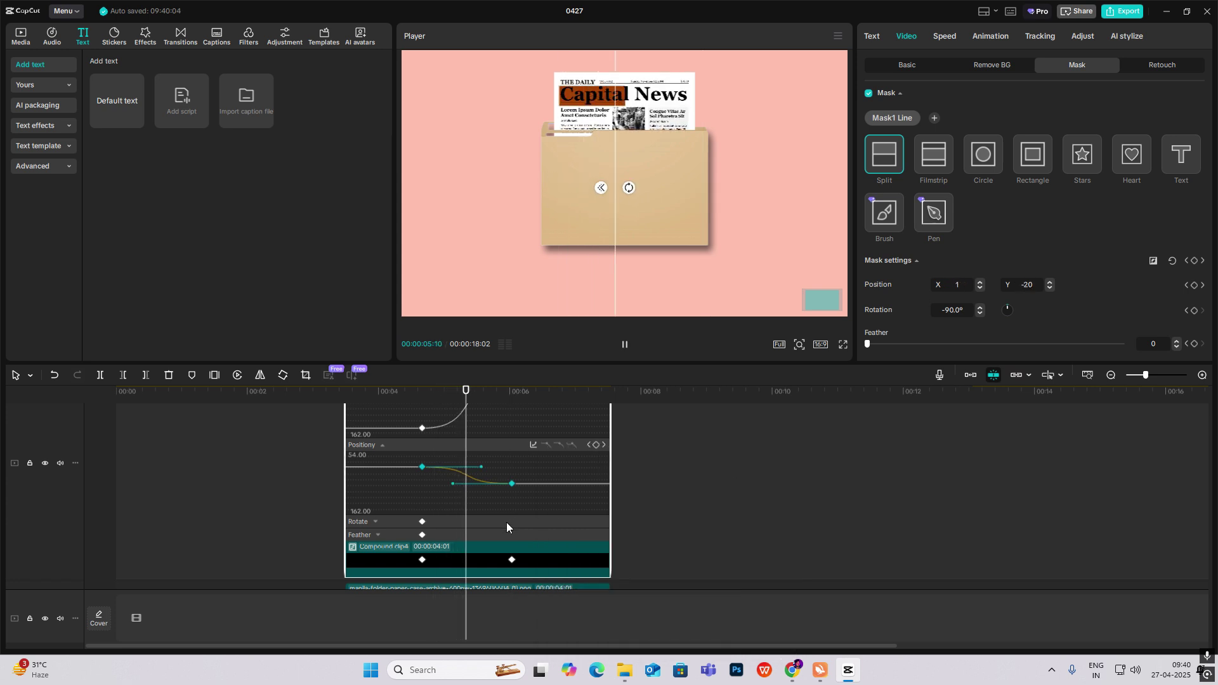
key(space)
Collapse the keyframe graph, deselect, and play the wipe from the start twice.
double_click(461, 519)
click(331, 443)
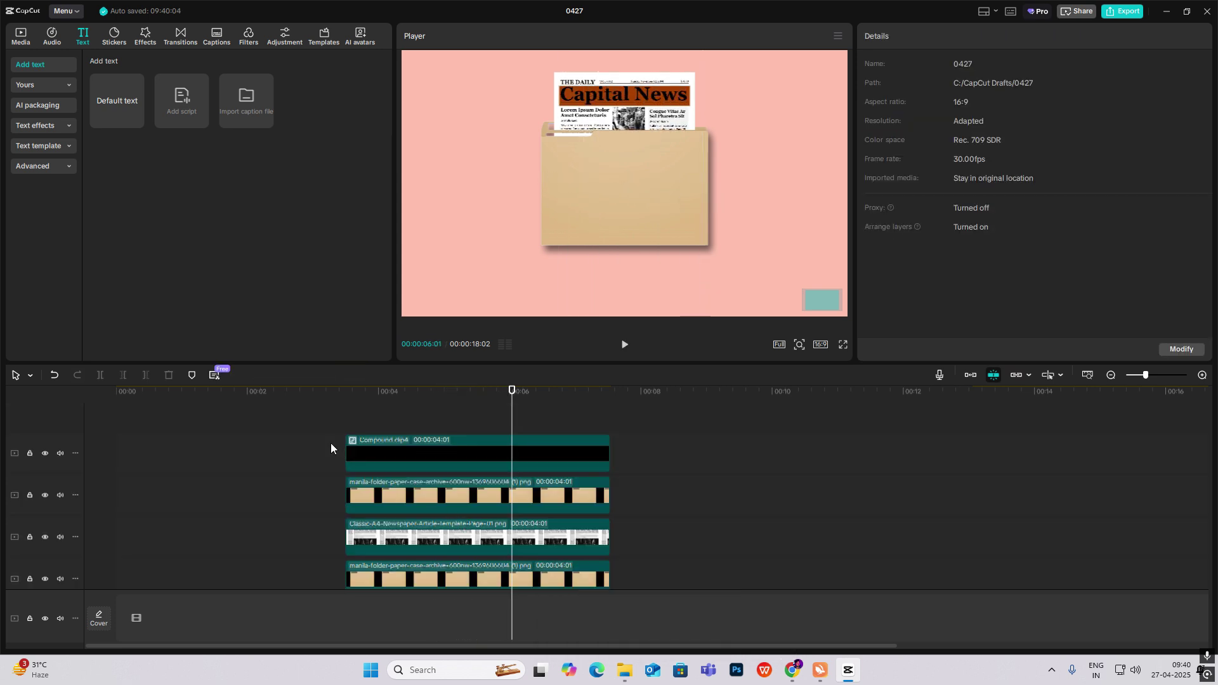
drag(334, 419, 11, 463)
key(space)
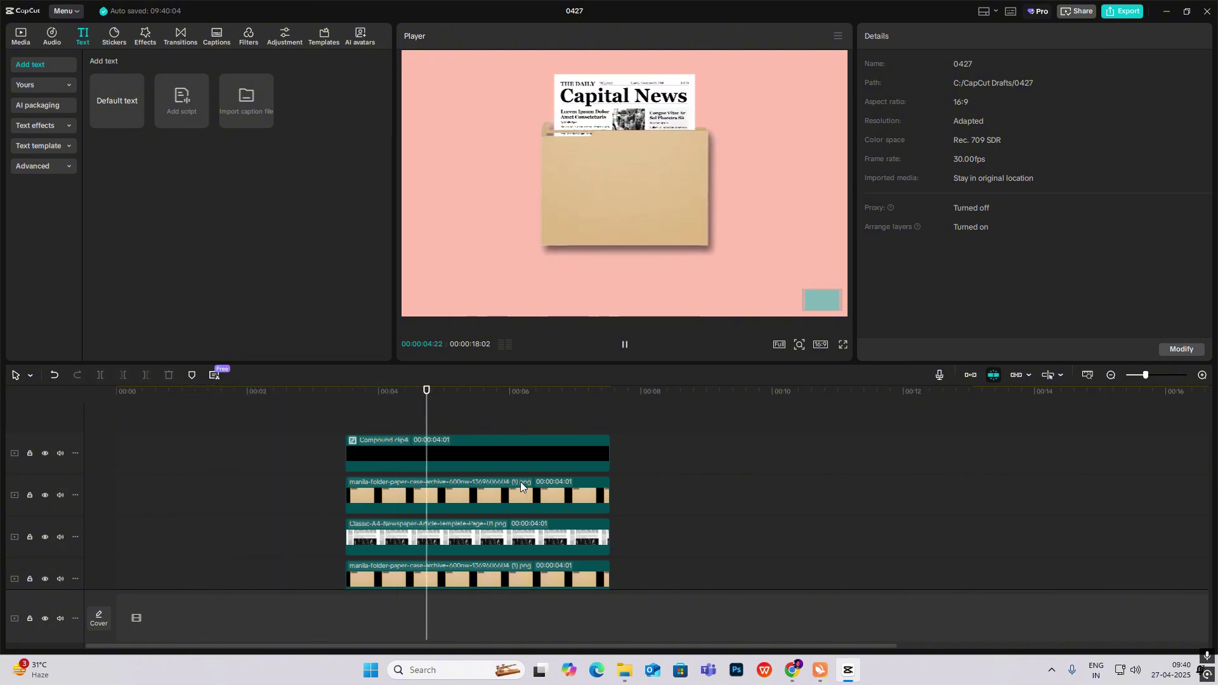
key(space)
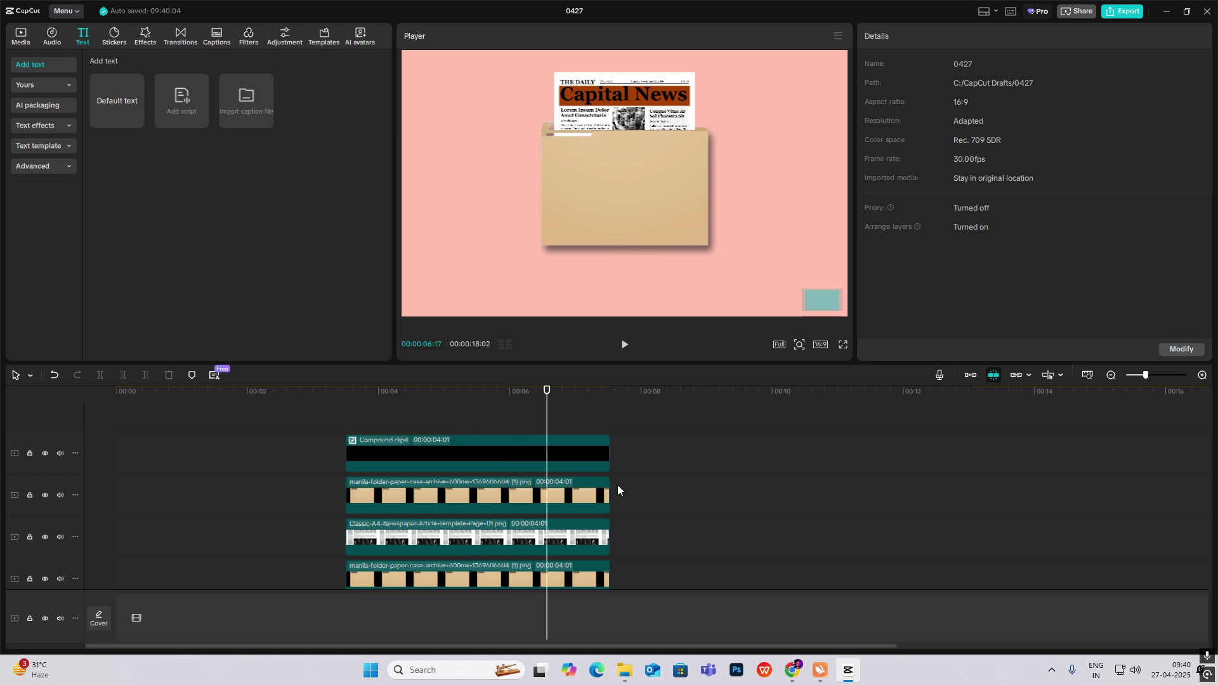
click(568, 458)
click(500, 419)
key(space)
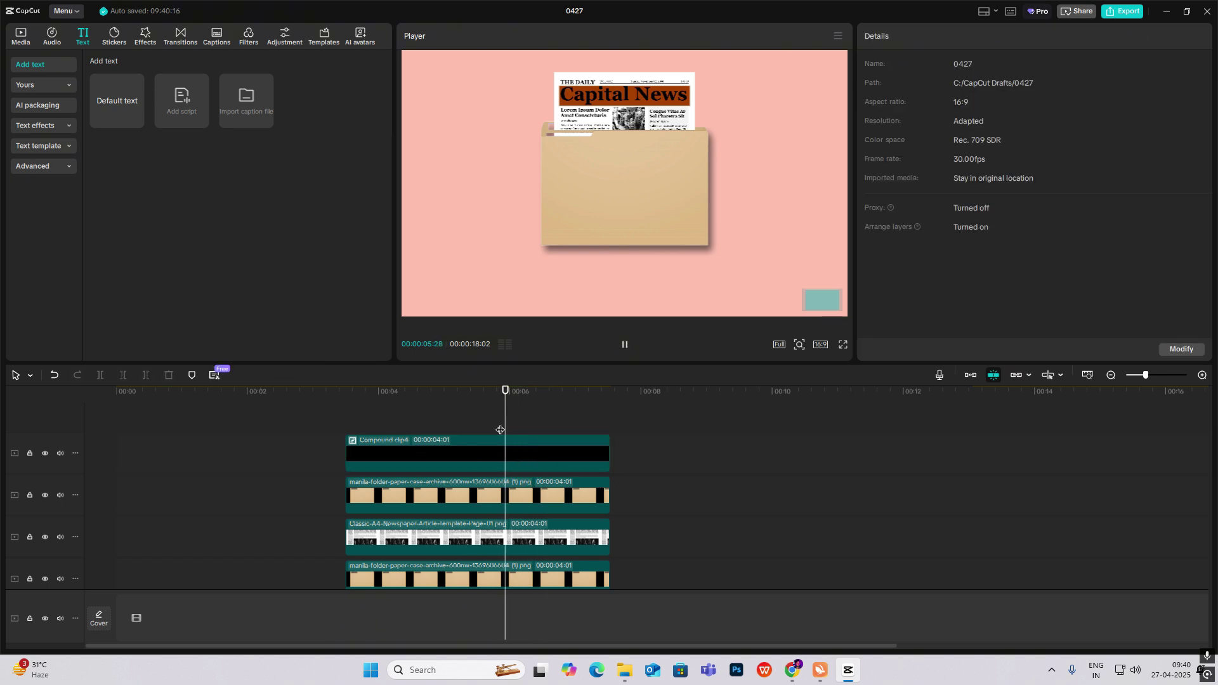
Exit to the main project timeline and scrub through the animation and wipe.
key(ctrl+z)
click(283, 410)
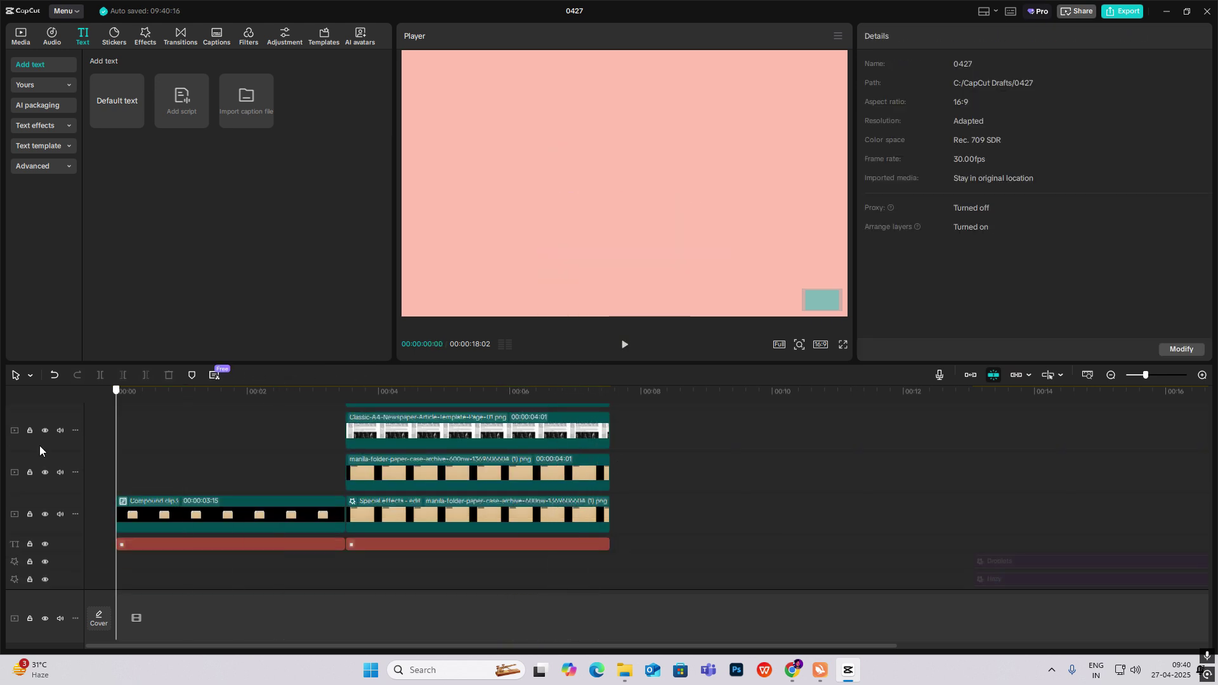
drag(116, 391, 502, 474)
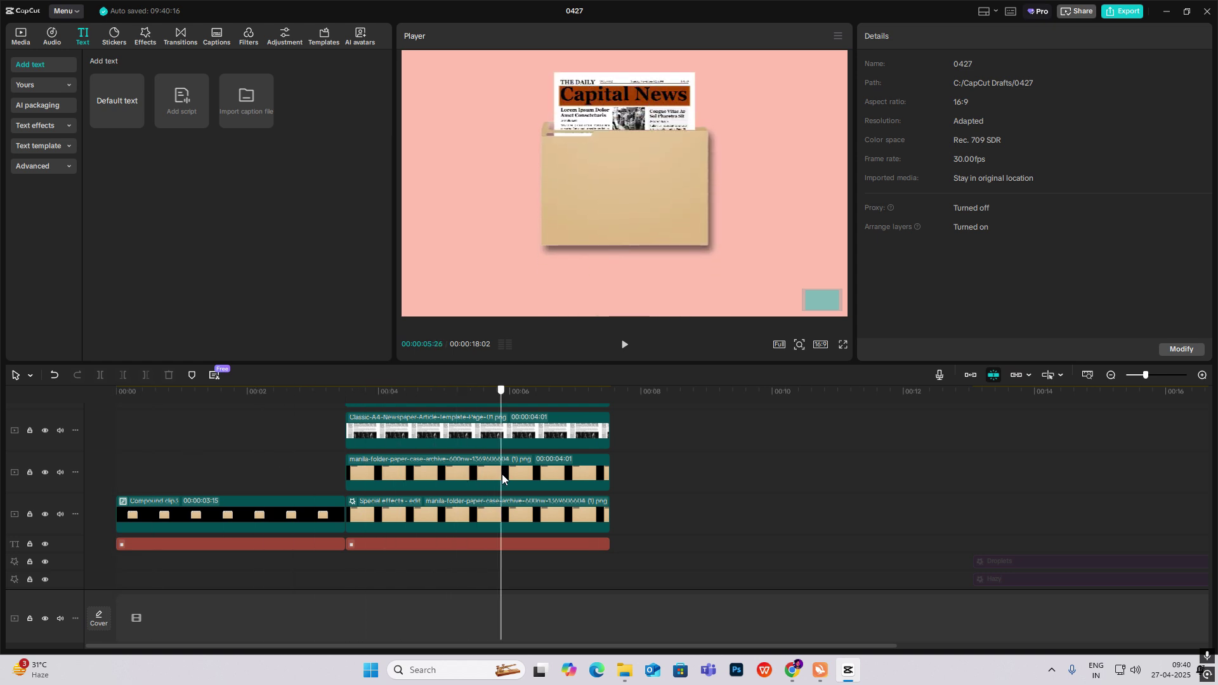
drag(116, 391, 537, 494)
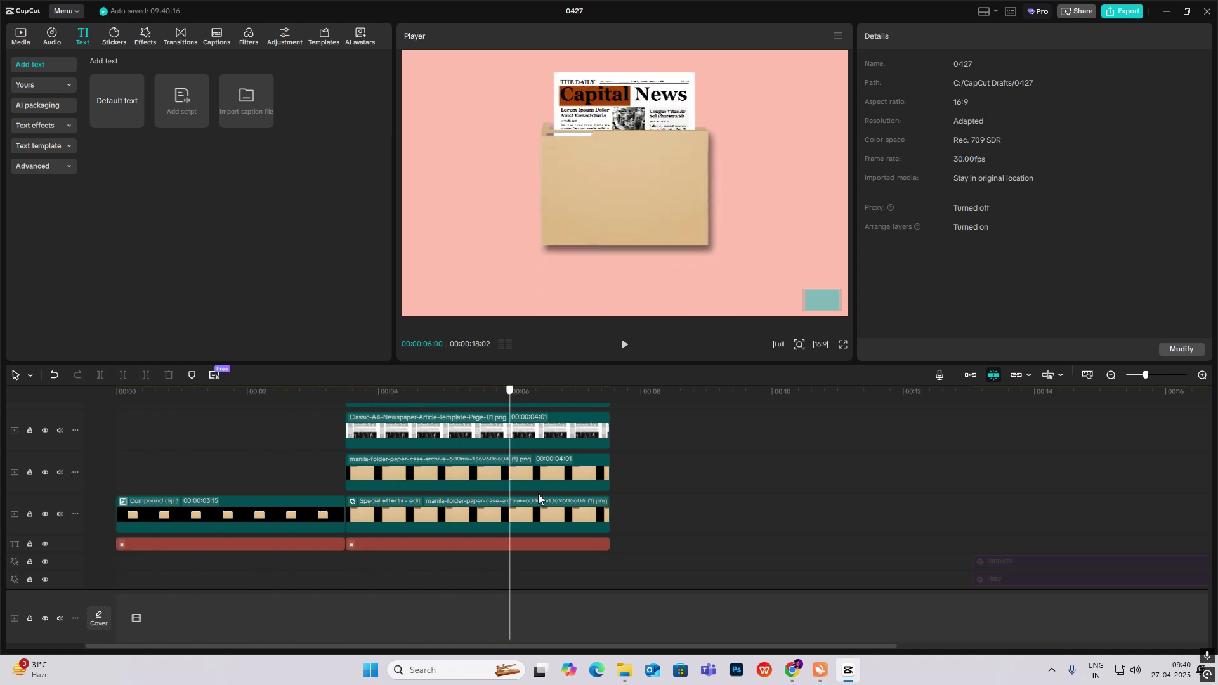
mouse_move(116, 391)
mouse_down()
mouse_move(525, 487)
mouse_move(9, 443)
mouse_up()
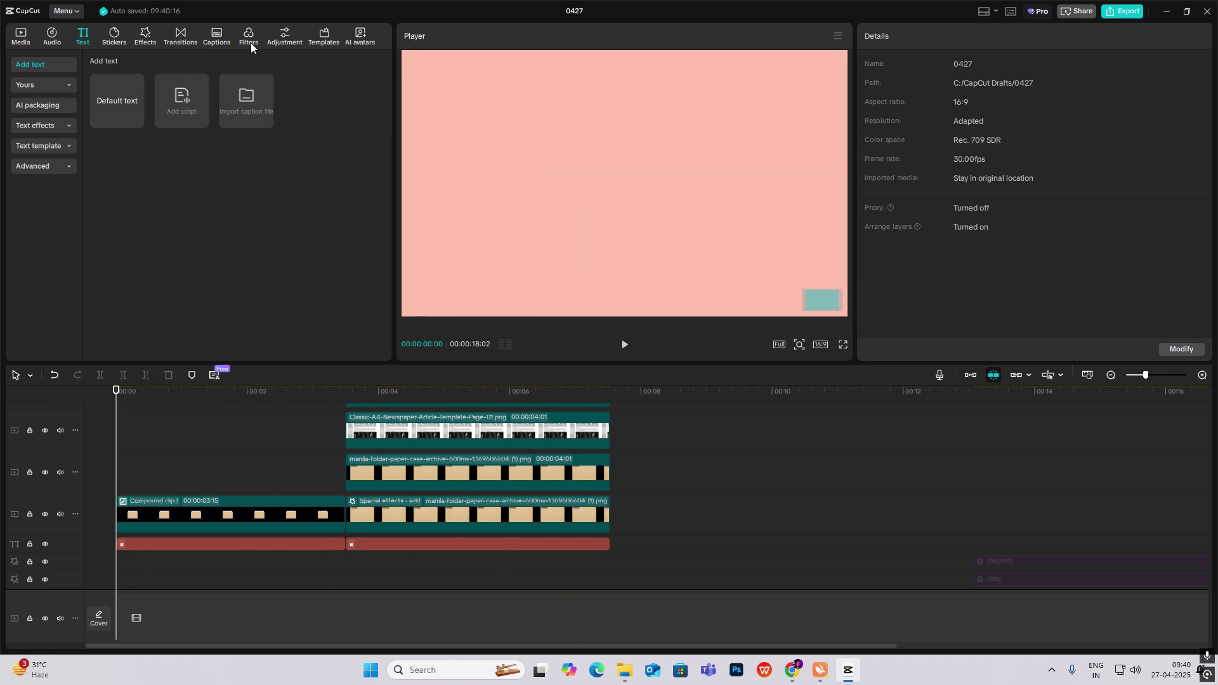
Place the Hazy effect on the top track at 0 and stretch it to the clips' end.
click(145, 41)
text(ha)
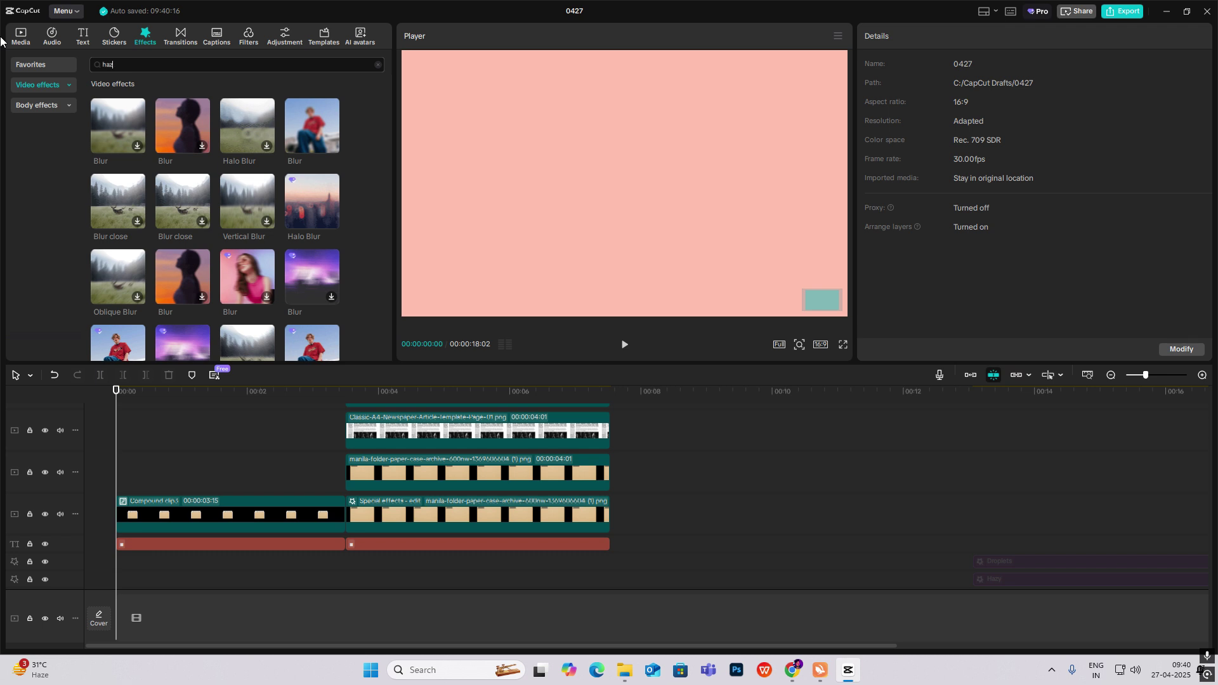
text(y)
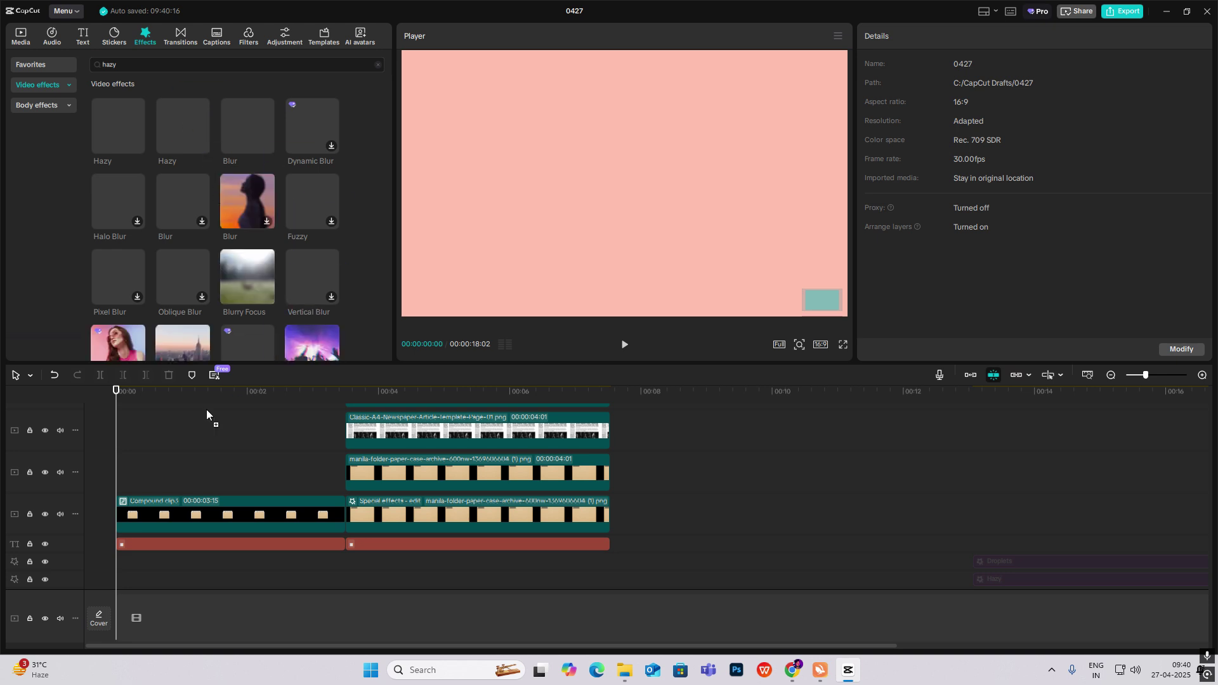
mouse_move(183, 126)
mouse_down()
mouse_move(117, 427)
mouse_move(170, 469)
mouse_up()
drag(136, 394, 232, 426)
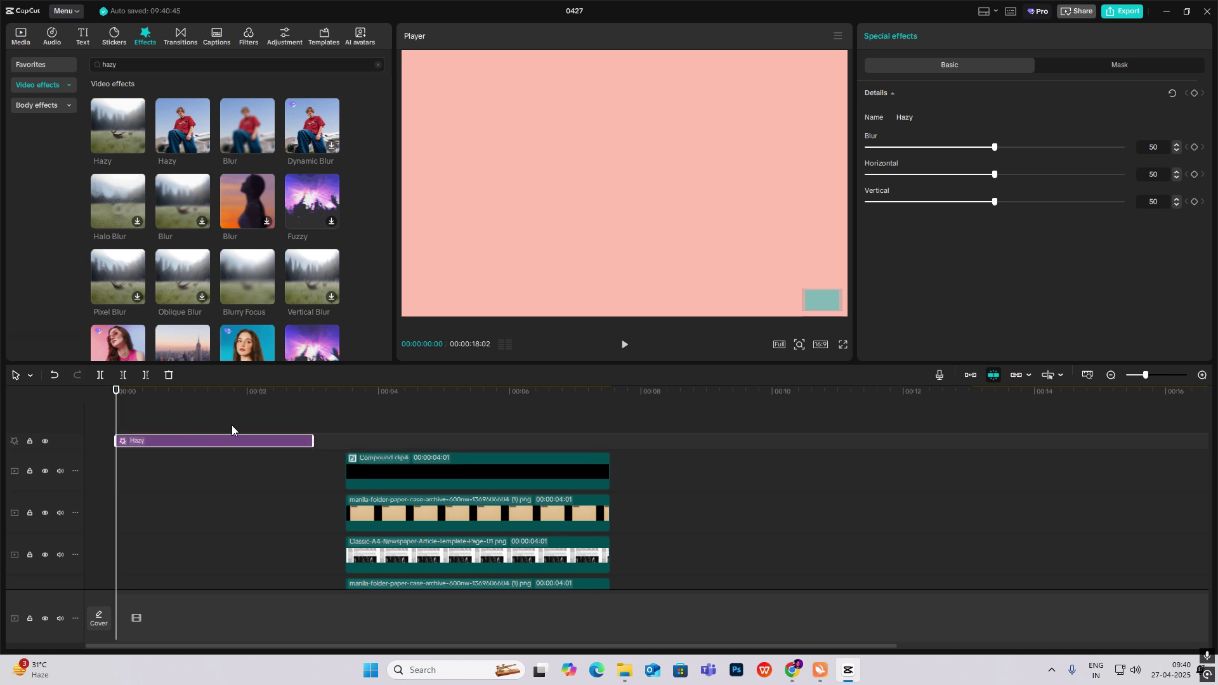
drag(314, 441, 610, 457)
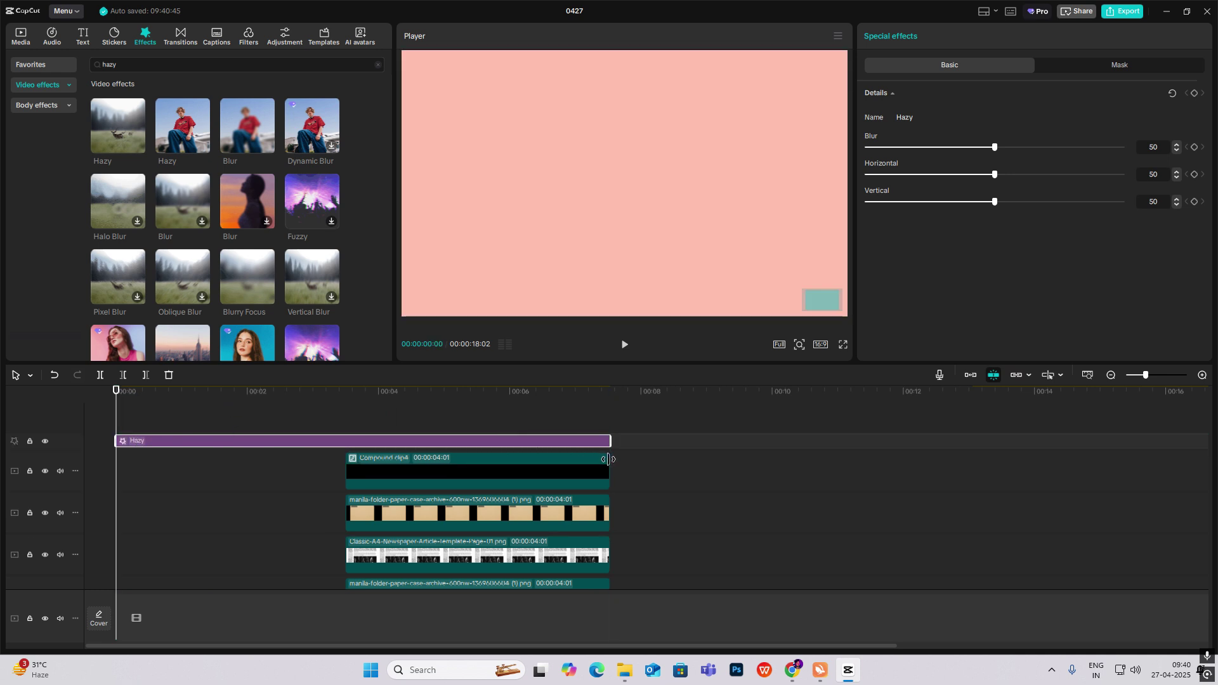
Set the Hazy effect's Blur to 54 and Vertical to 70, then scrub the preview.
drag(385, 405, 253, 436)
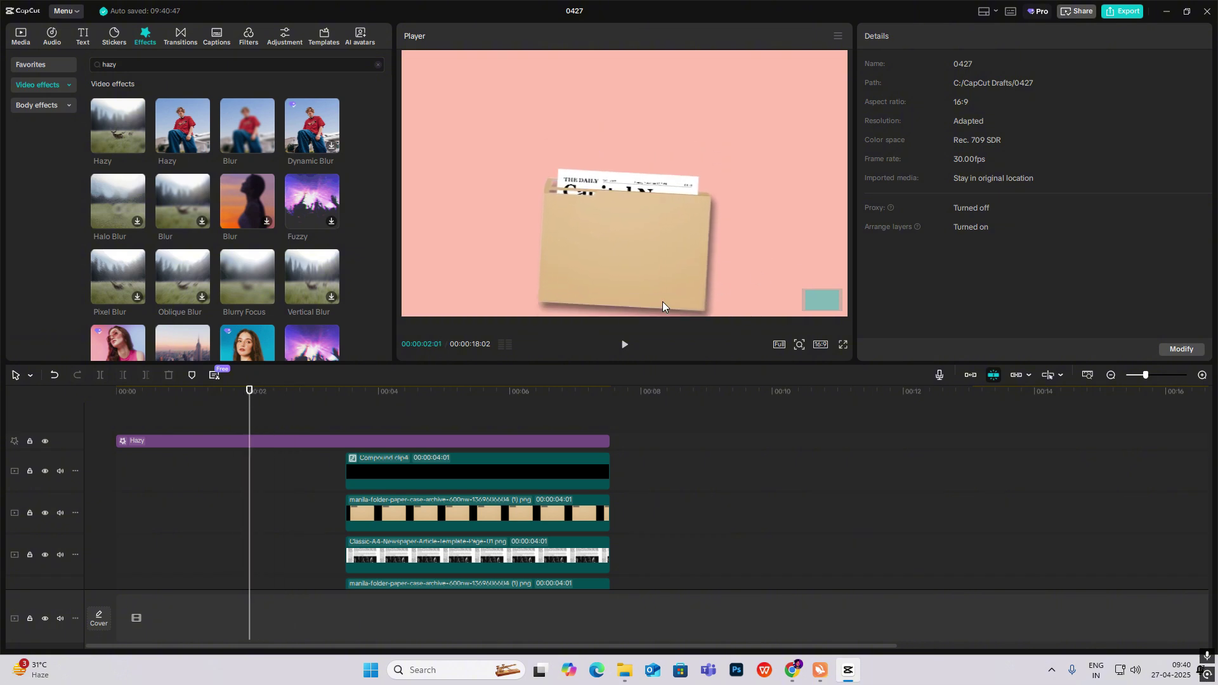
click(293, 440)
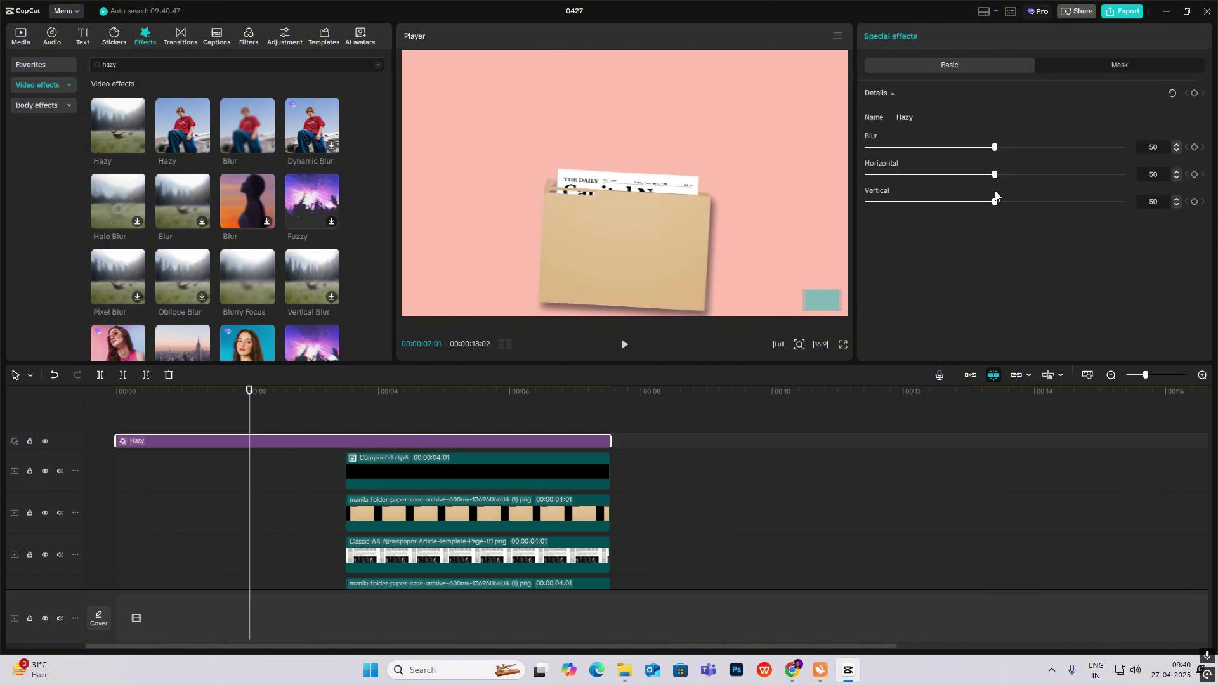
drag(995, 202, 1035, 202)
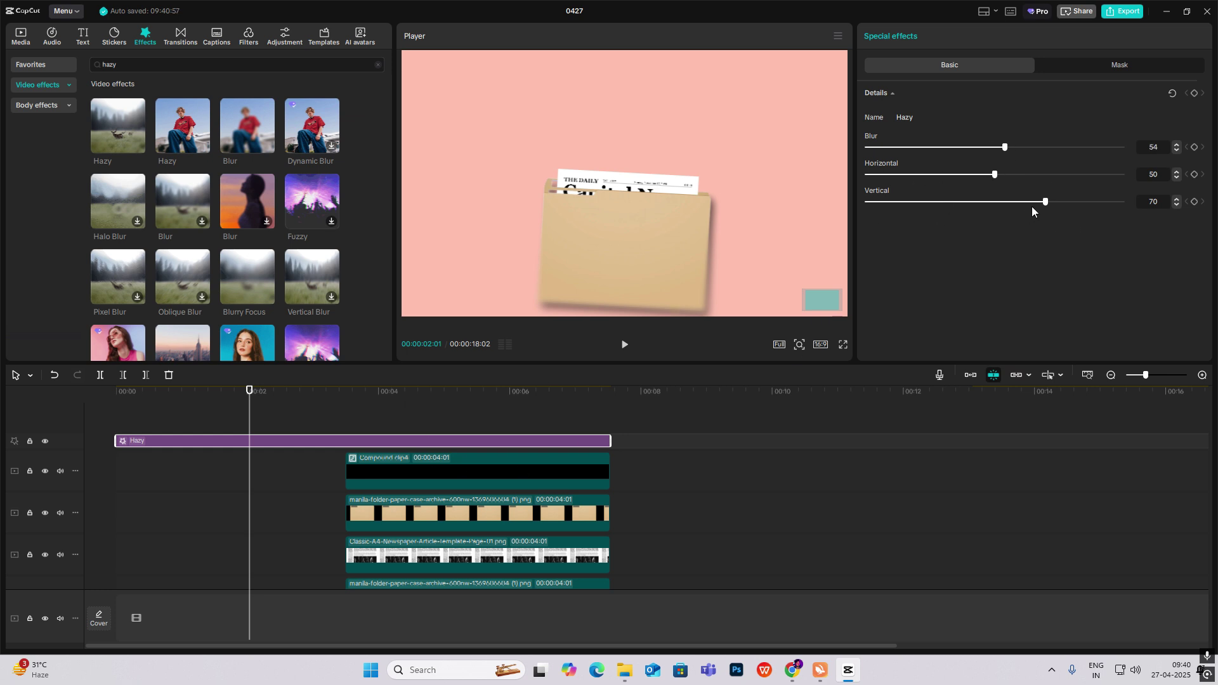
mouse_move(114, 391)
mouse_down()
mouse_move(219, 391)
mouse_move(282, 444)
mouse_move(598, 488)
mouse_move(248, 476)
mouse_move(556, 496)
mouse_move(153, 505)
mouse_move(427, 530)
mouse_move(115, 514)
mouse_move(560, 550)
mouse_move(115, 510)
mouse_move(574, 556)
mouse_move(114, 514)
mouse_move(532, 544)
mouse_move(114, 524)
mouse_up()
key(space)
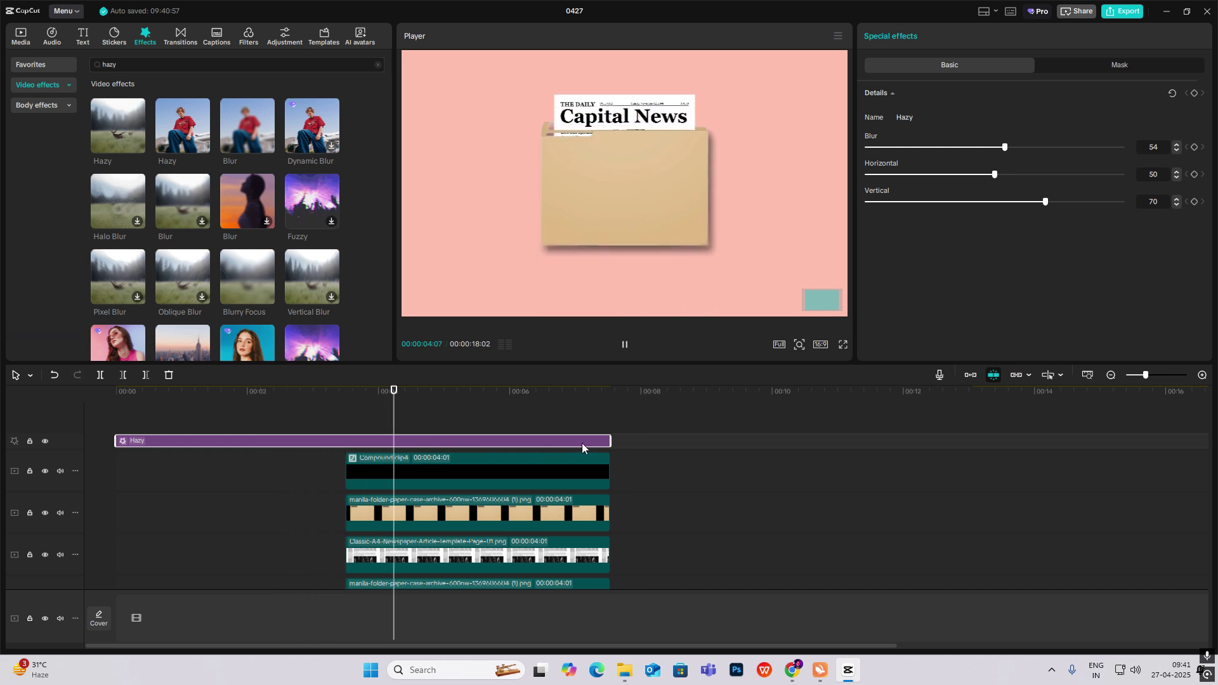
click(582, 484)
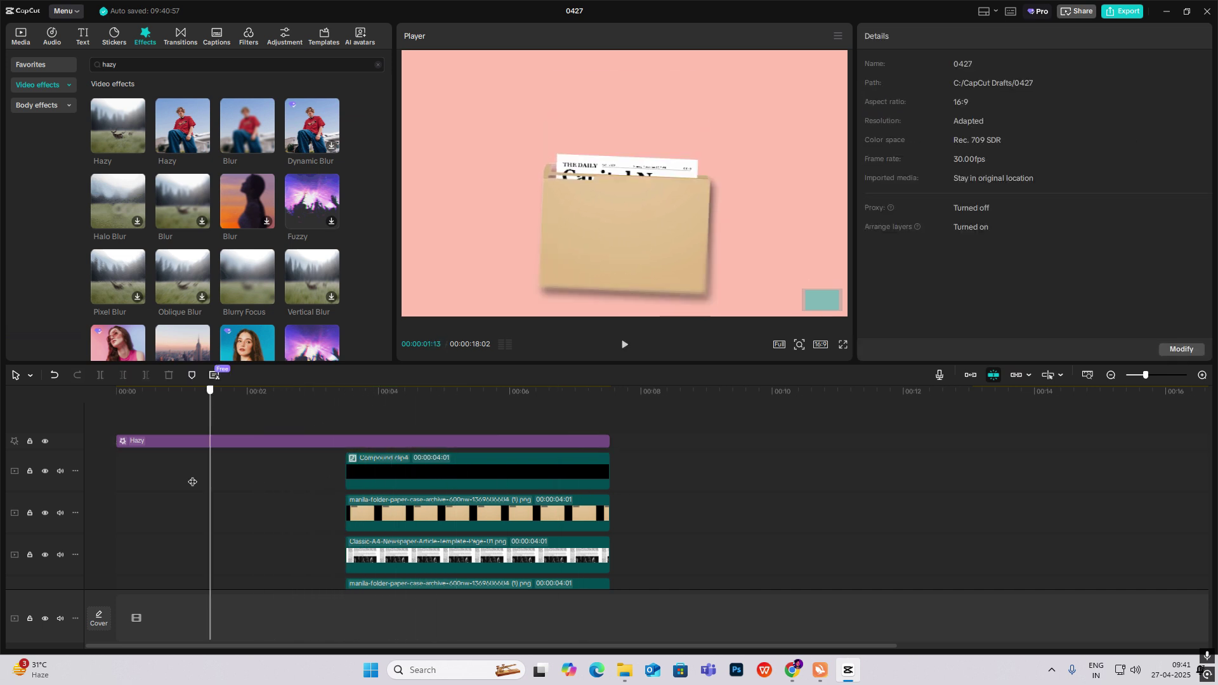
drag(556, 391, 191, 391)
click(534, 420)
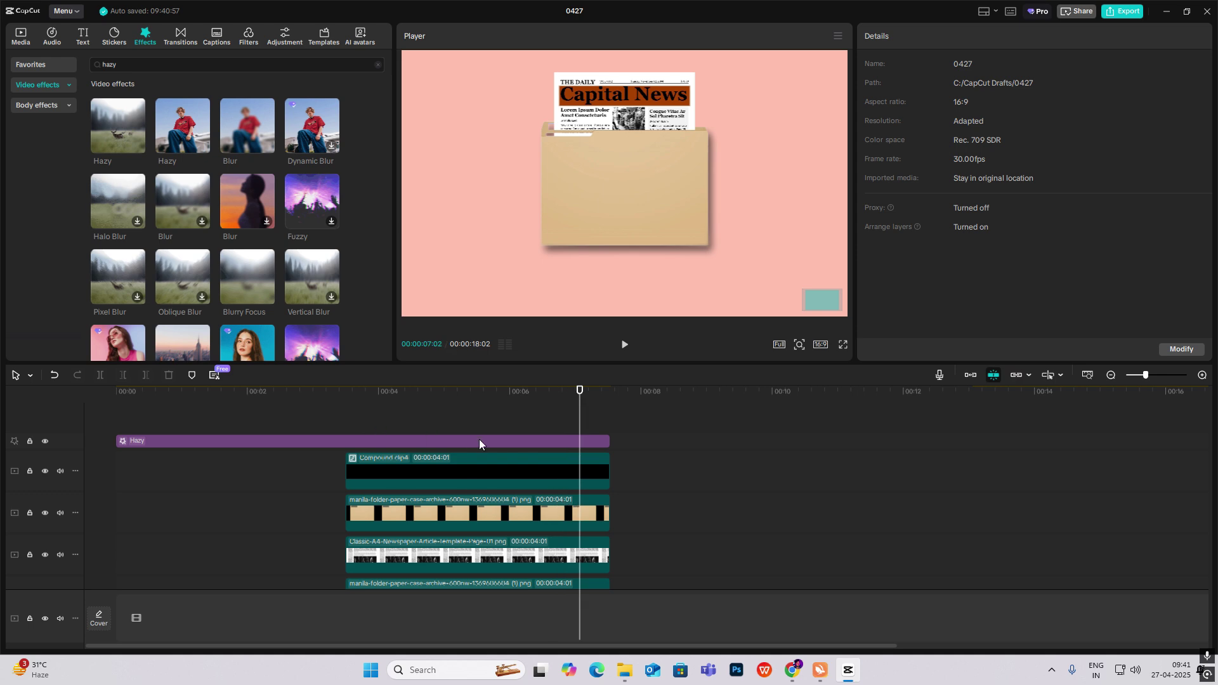